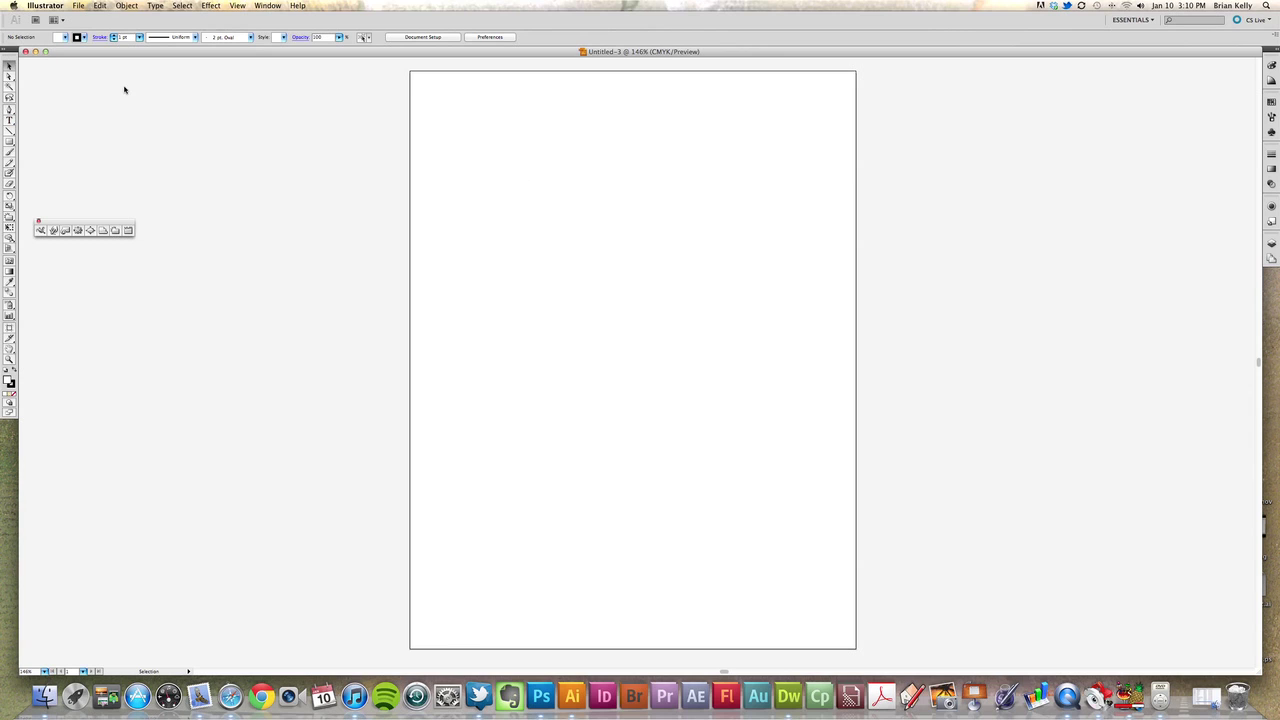
Set the Type tool's font size to 90 pt and its font to Arial.
key("super+Tab")
left_click(76, 58)
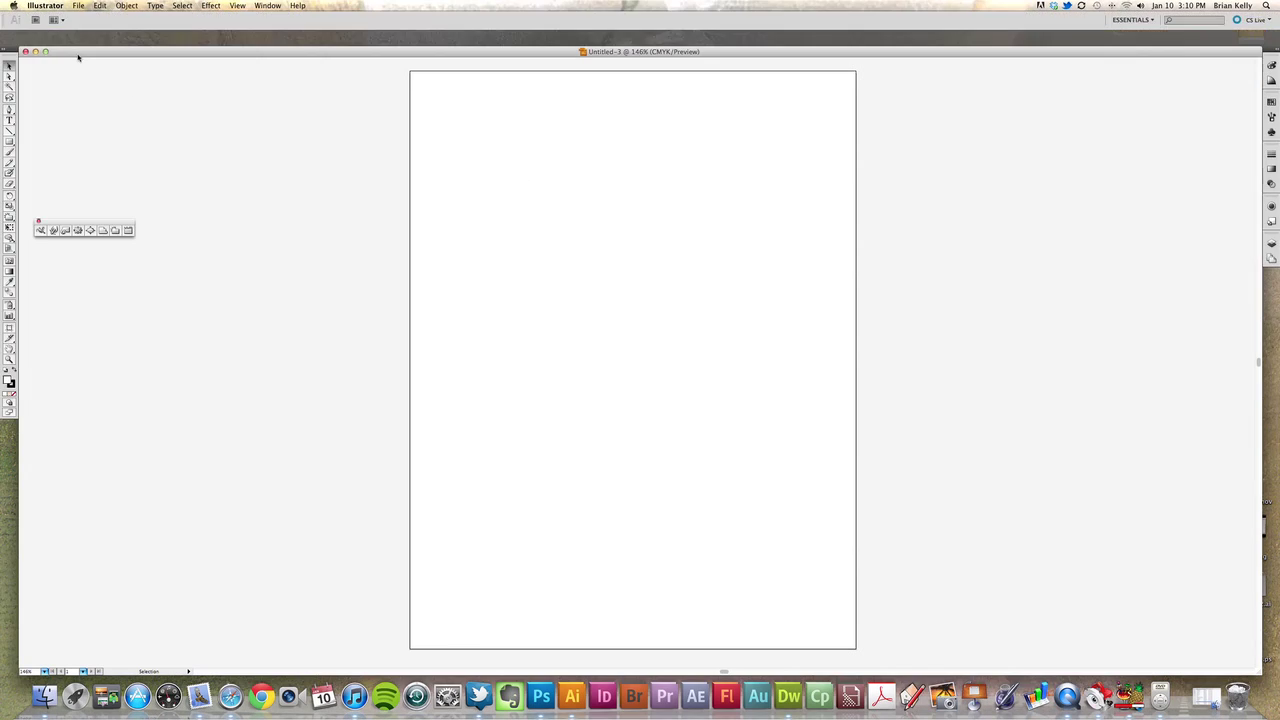
left_click_drag(10, 120, 22, 123)
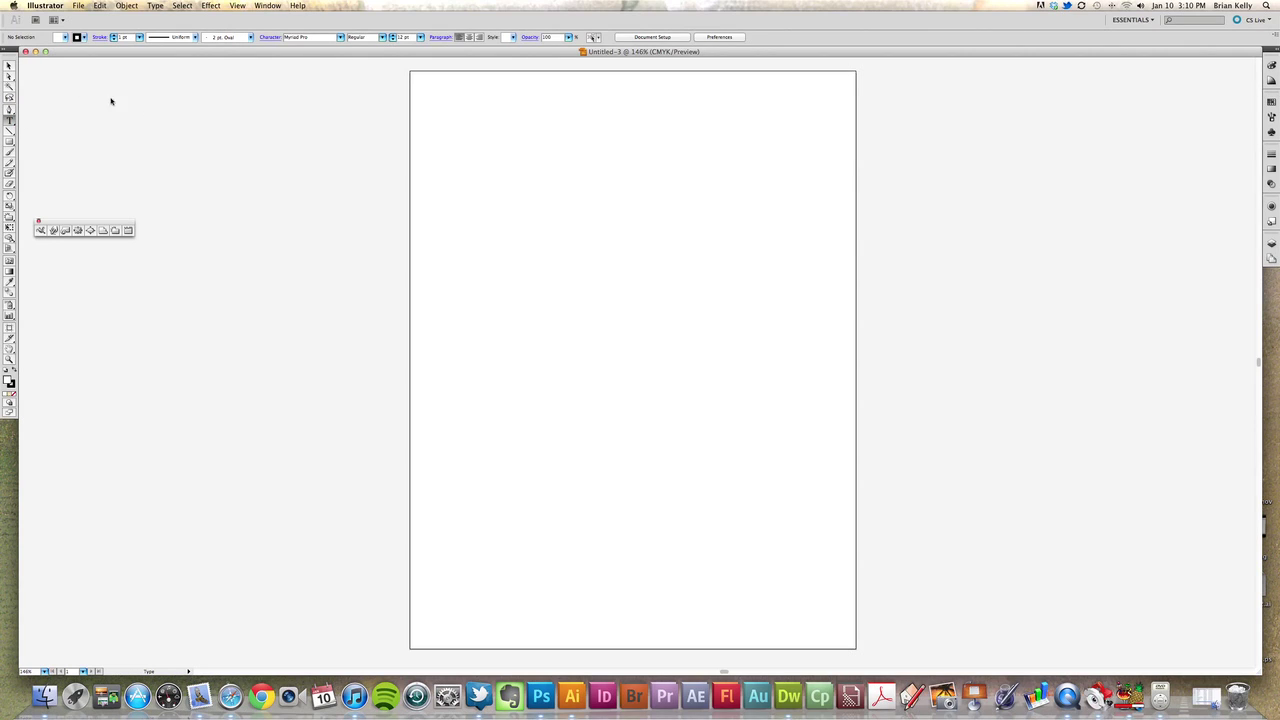
left_click(421, 39)
left_click(411, 39)
type("90")
left_click(340, 37)
scroll(352, 125, "down", 2)
scroll(352, 125, "up", 10)
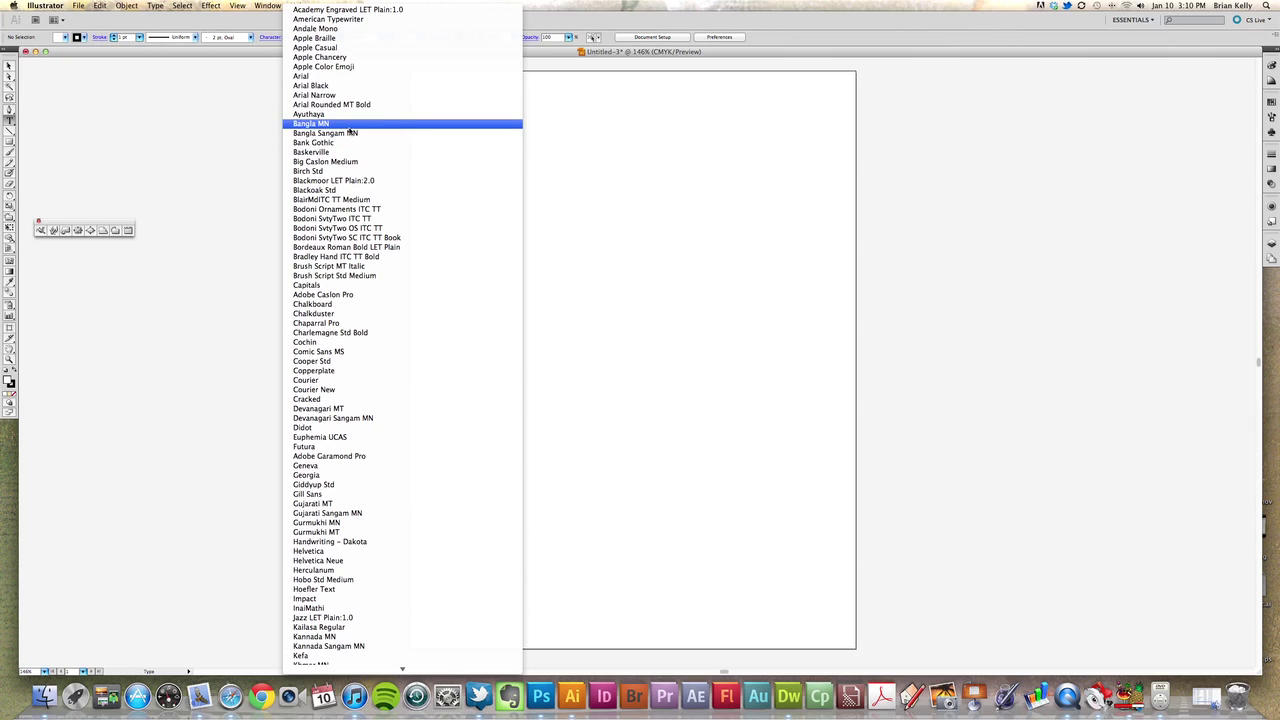
left_click(351, 77)
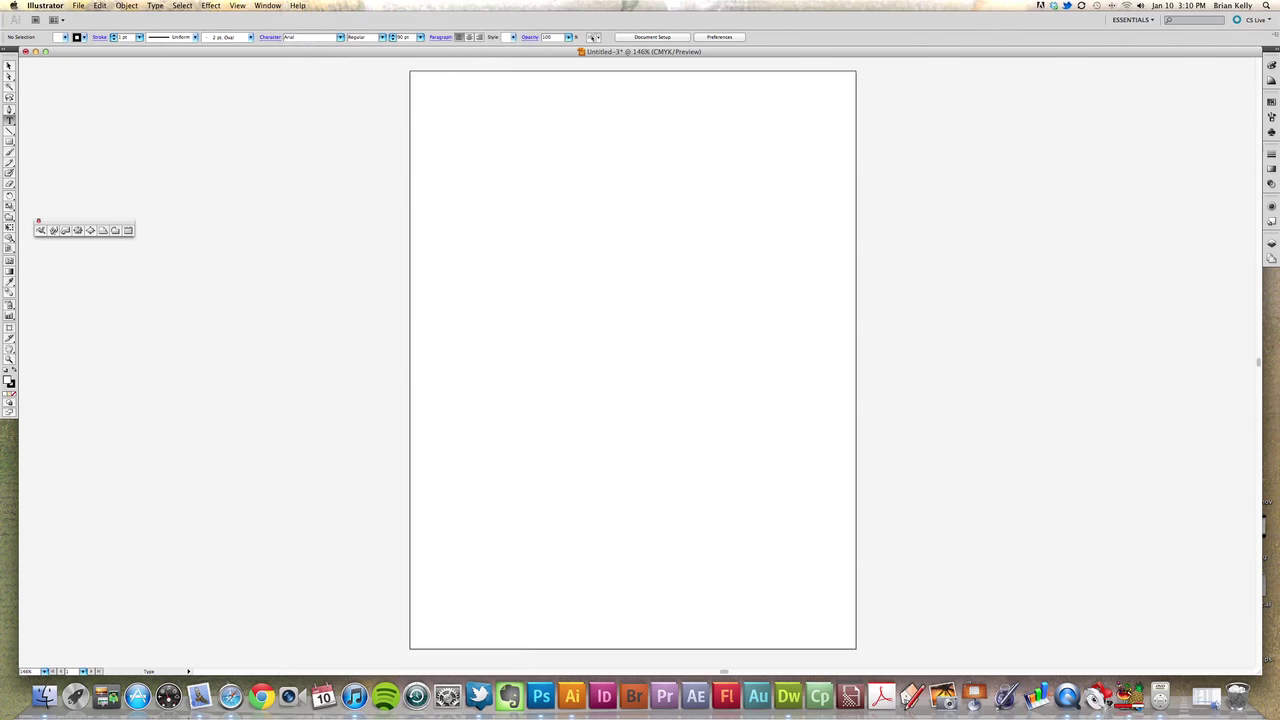
Add the text "ink" to the page and move it toward the page's centre.
left_click(509, 358)
type("ink")
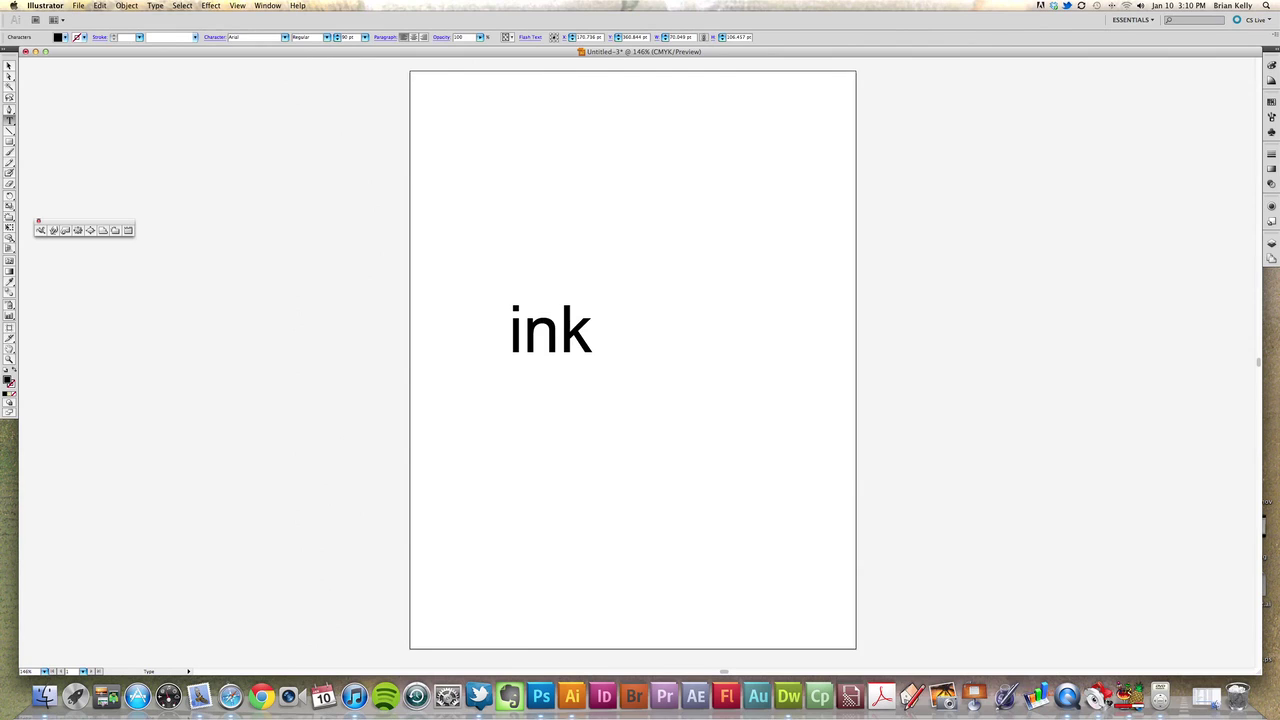
left_click(9, 66)
left_click(529, 234)
left_click_drag(572, 340, 622, 342)
Enlarge the word "ink" to about 143 pt and rotate it counterclockwise so it slants upward.
key("z")
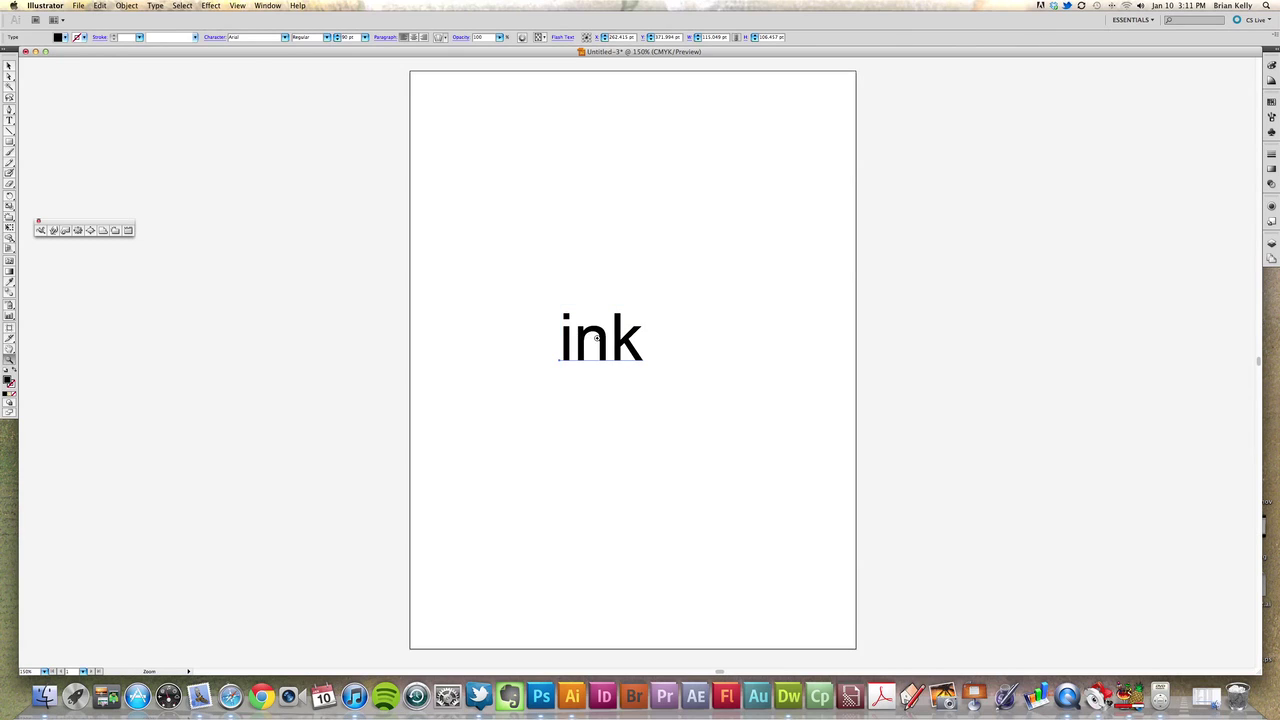
left_click(589, 337)
left_click(684, 384)
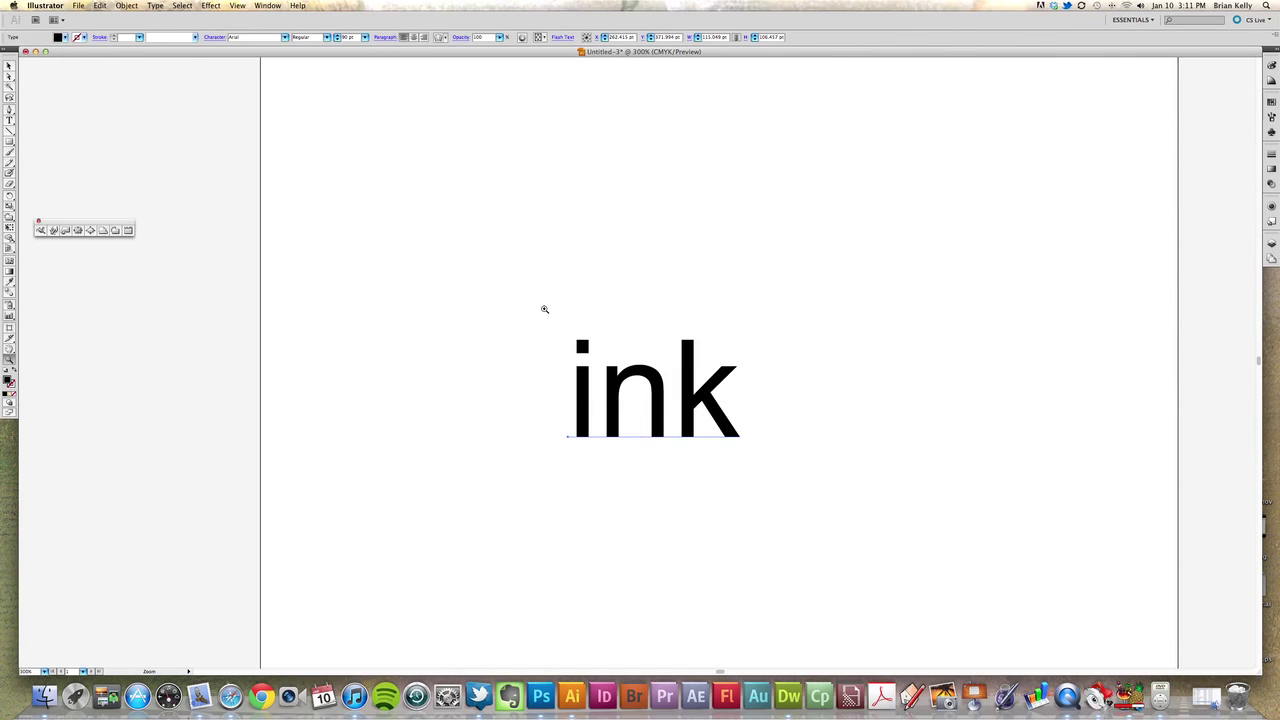
key("v")
left_click_drag(642, 383, 651, 363)
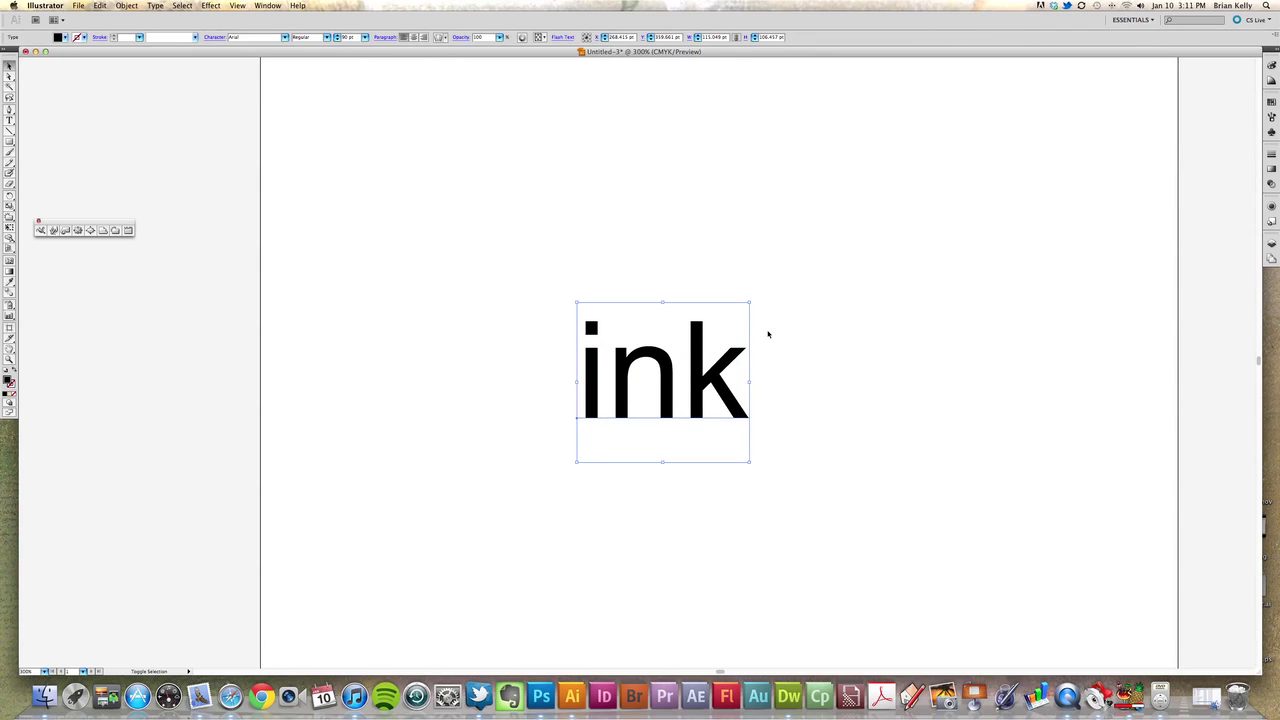
mouse_move(752, 303)
left_mouse_down()
mouse_move(811, 257)
mouse_move(753, 215)
left_mouse_up()
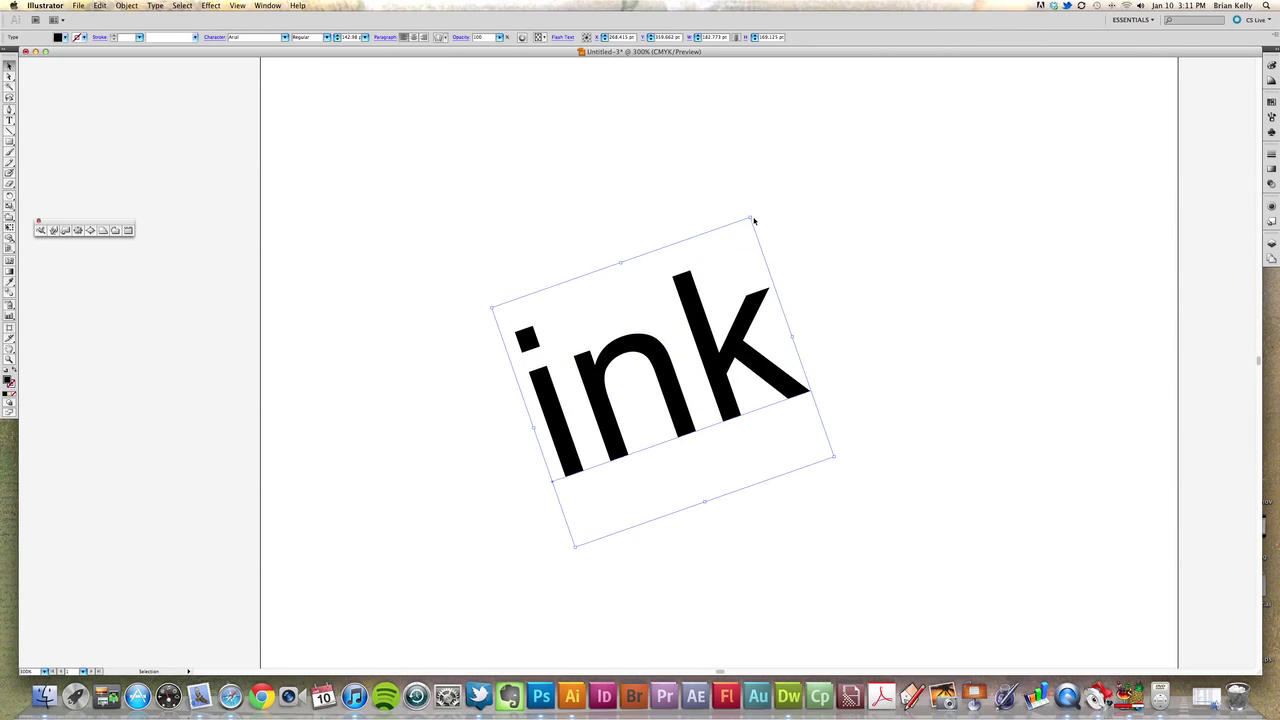
Shift the slanted word "ink" slightly to the left on the page and deselect it.
left_click_drag(700, 330, 680, 326)
left_click(829, 357)
left_click(688, 343)
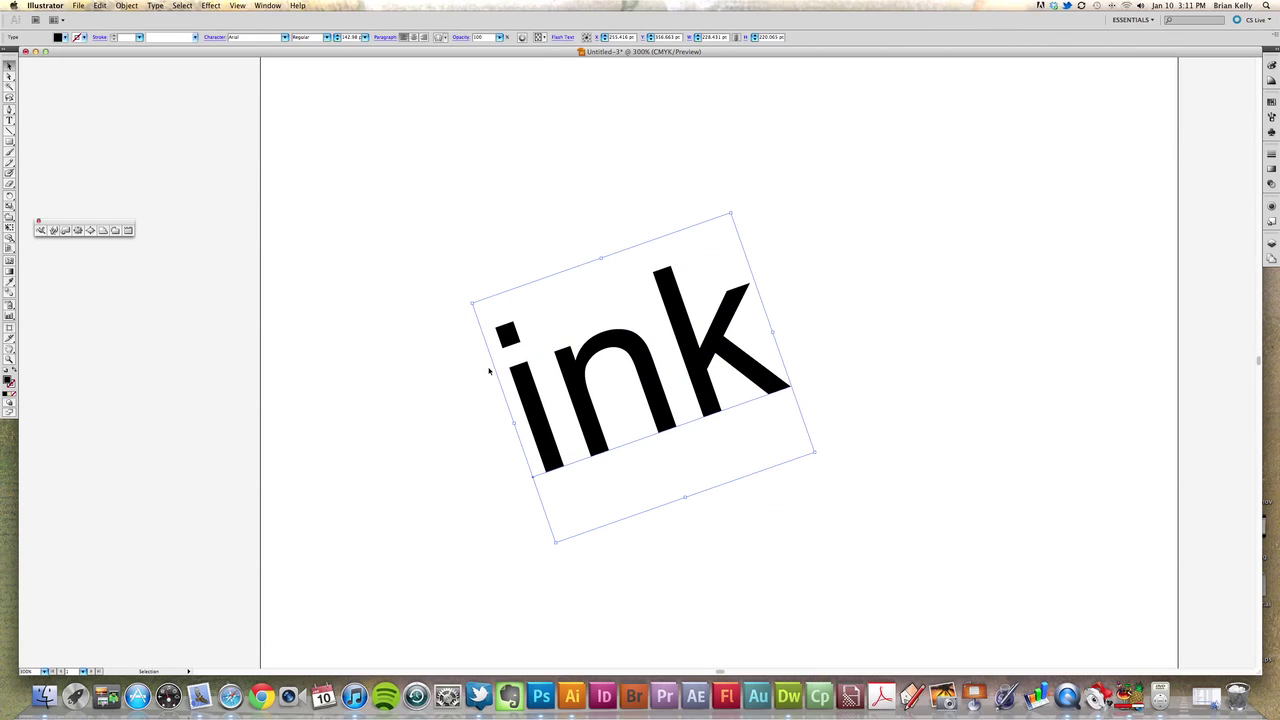
left_click_drag(592, 355, 583, 358)
left_click(800, 320)
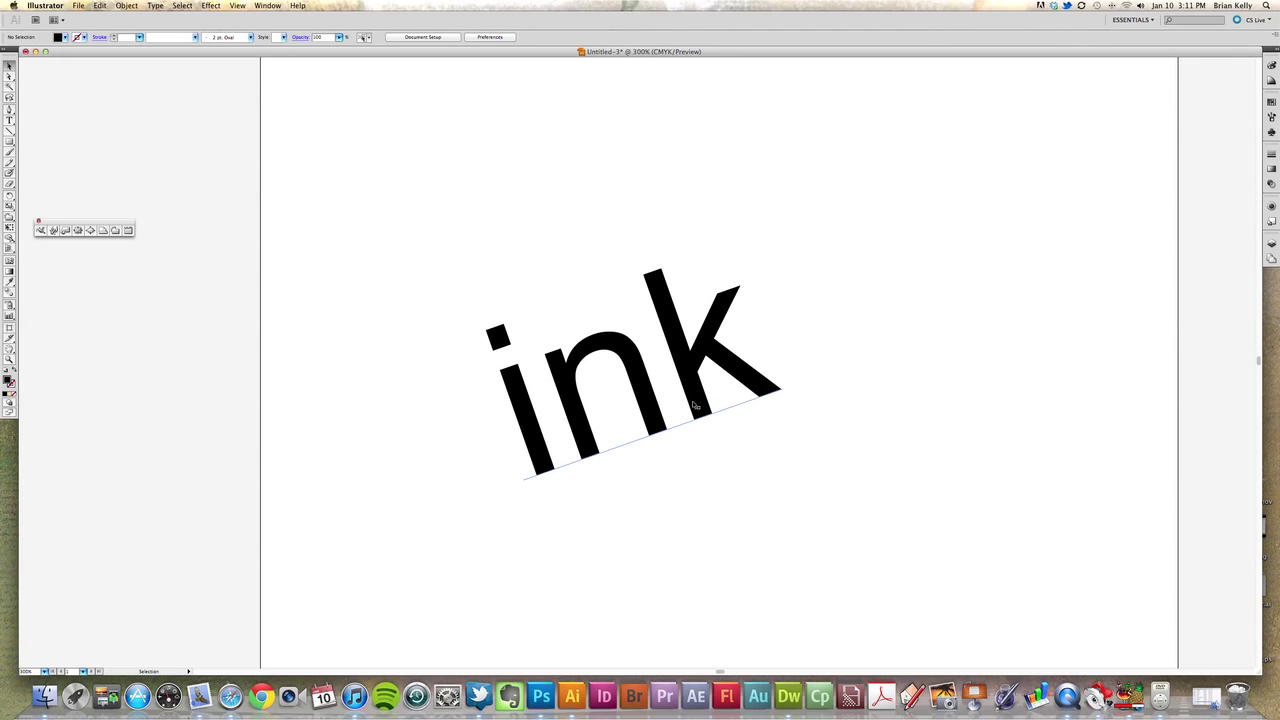
Convert the "ink" text to outlines.
left_click(631, 357)
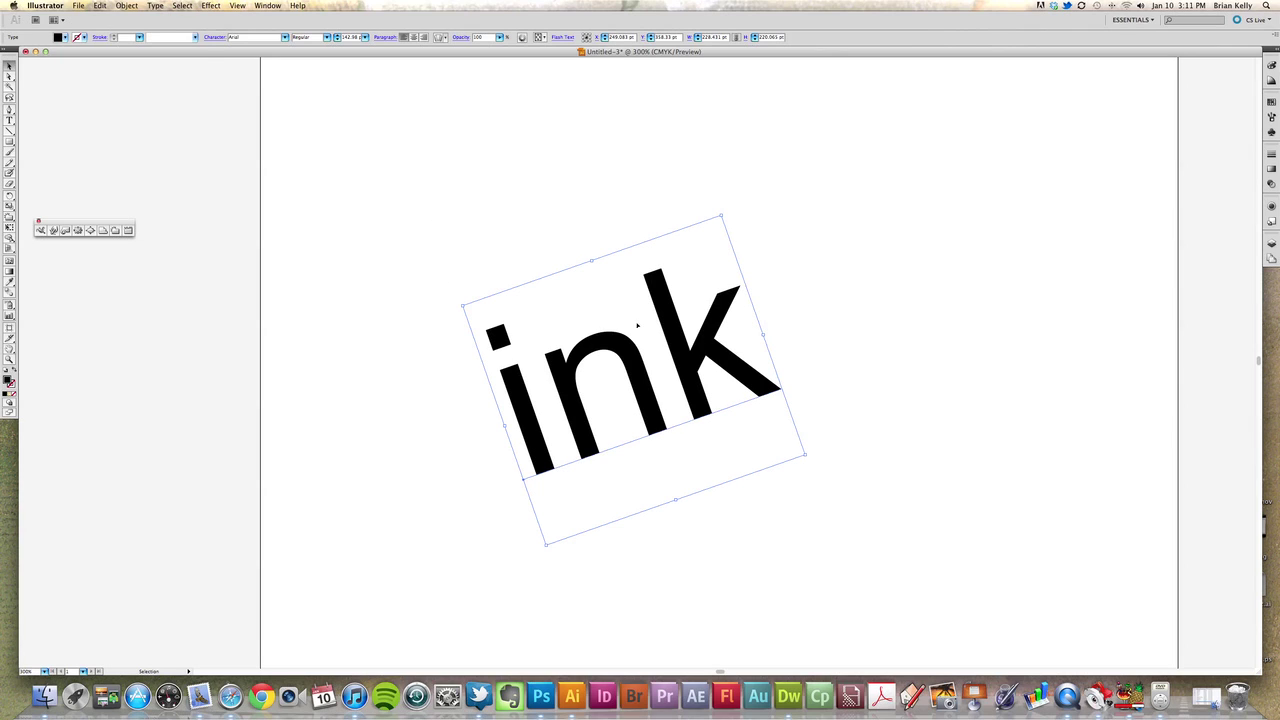
left_click(157, 7)
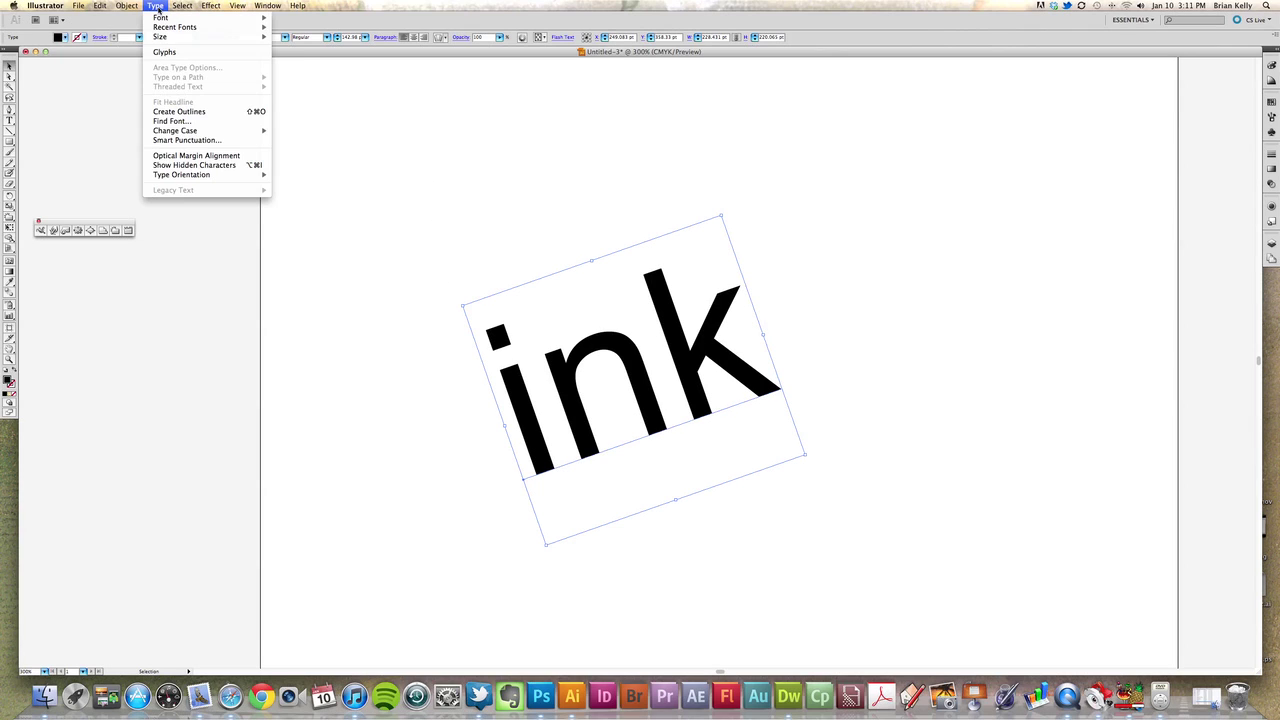
left_click(129, 86)
left_click(160, 137)
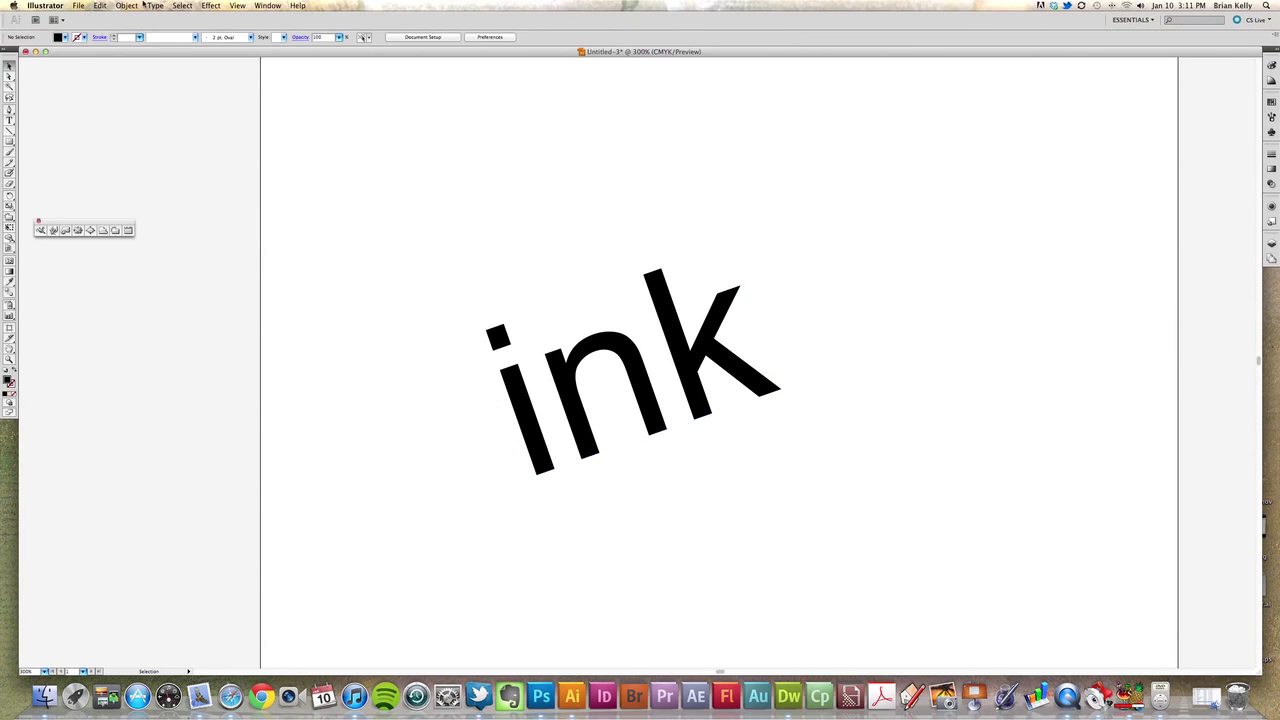
left_click(157, 6)
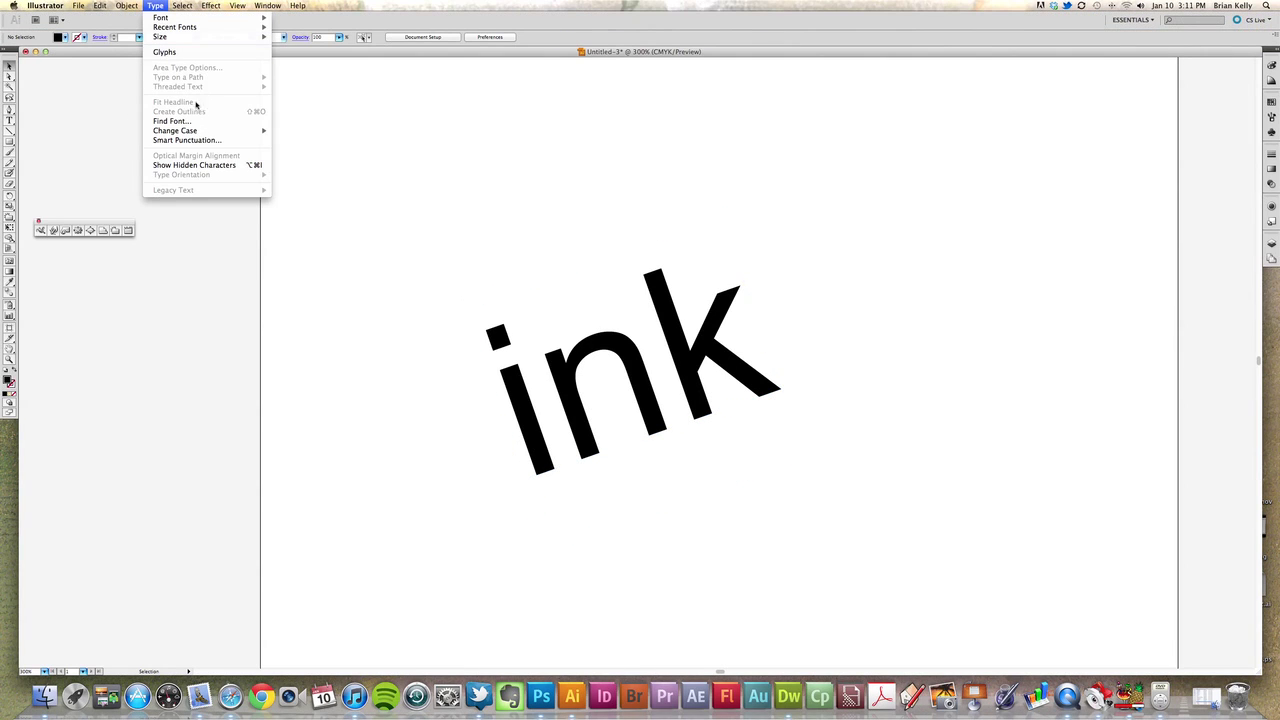
left_click(506, 286)
left_click_drag(478, 268, 810, 452)
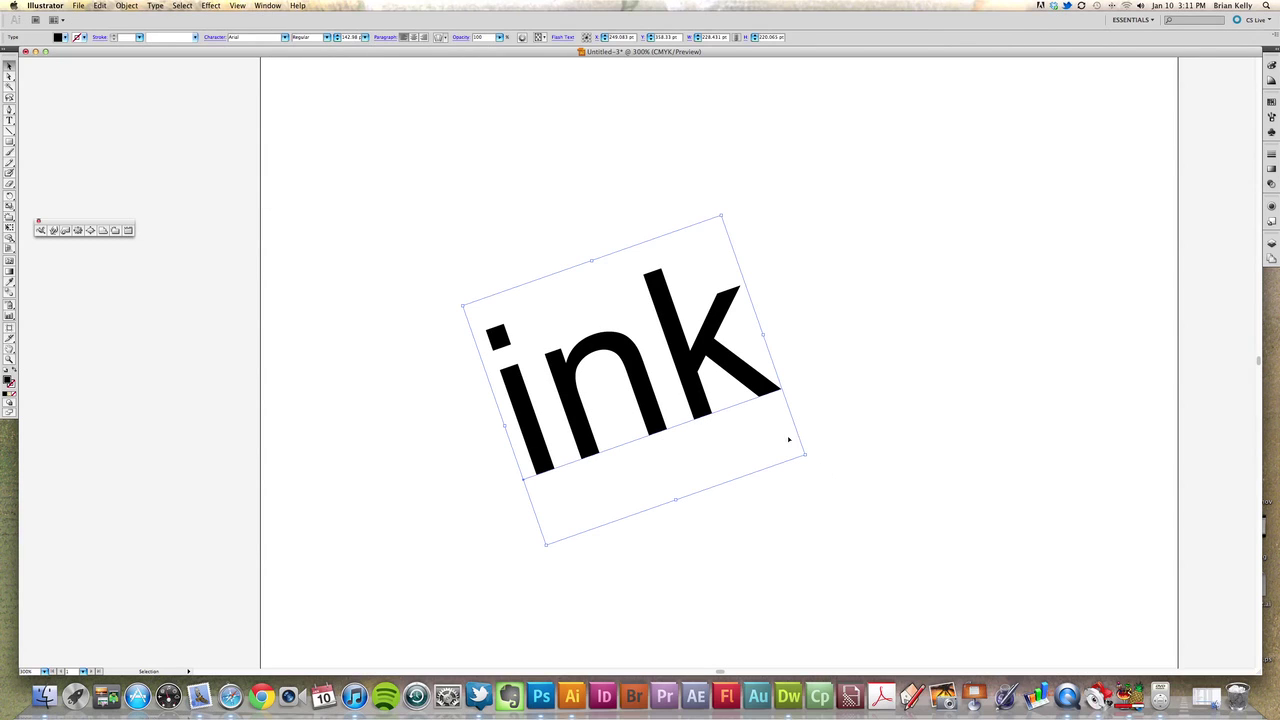
left_click(123, 6)
mouse_move(157, 6)
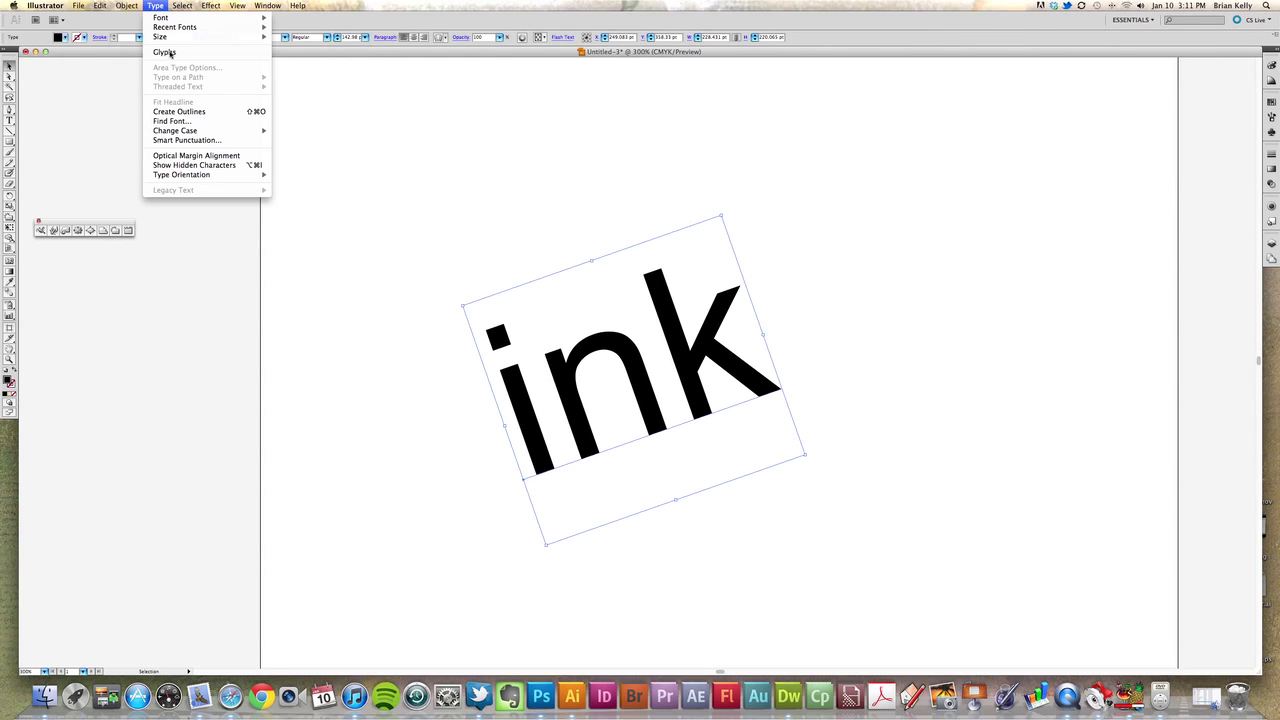
left_click(174, 112)
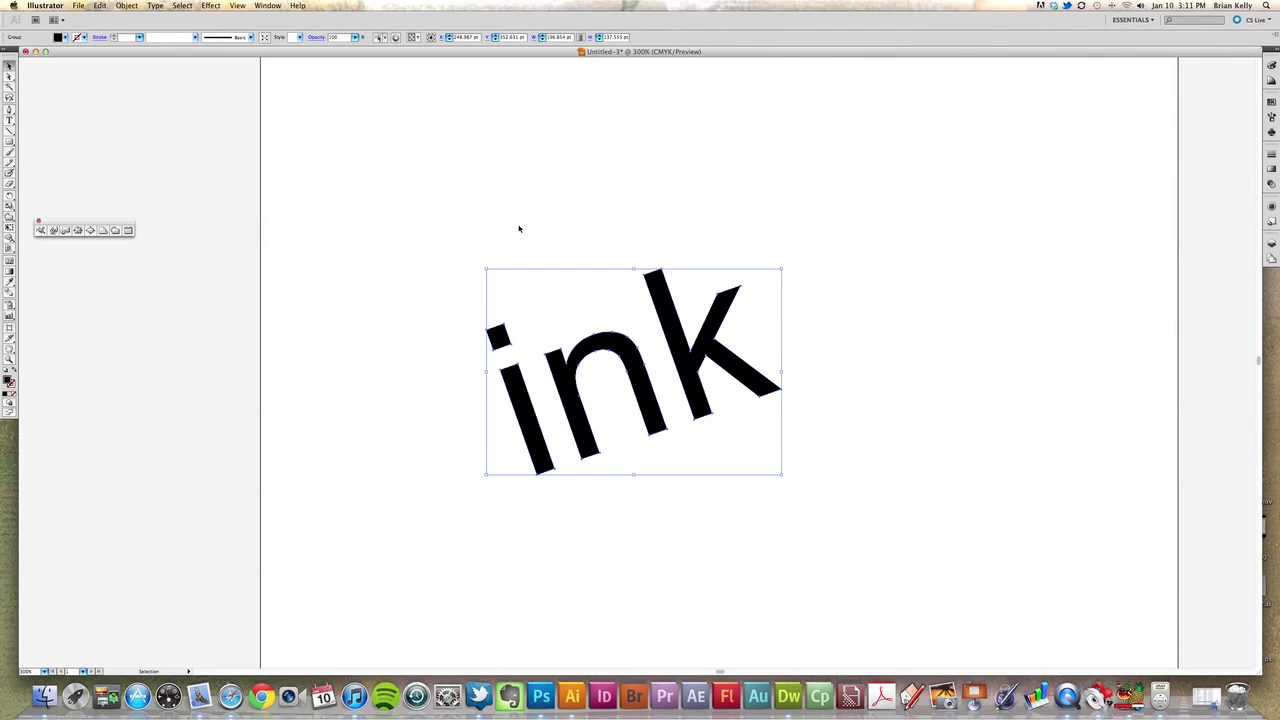
Examine the outlined word up close and check whether its letters select individually or as one group.
left_click(519, 229)
left_click(588, 344)
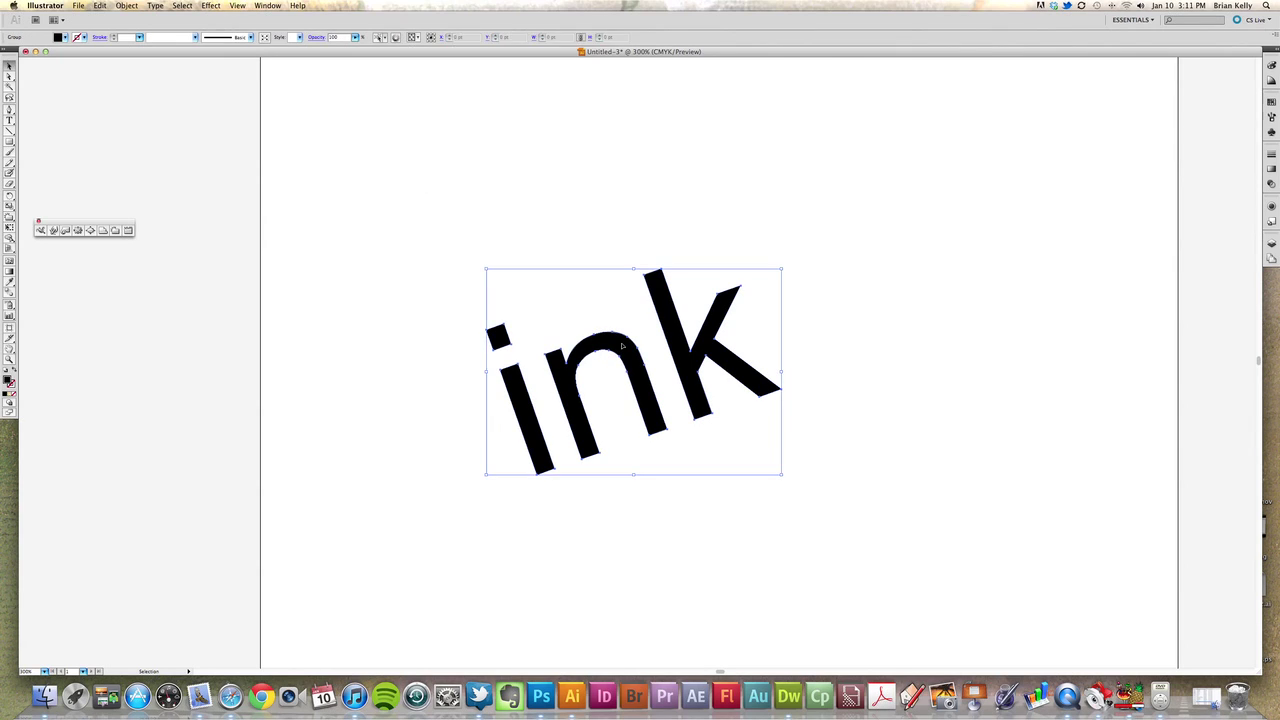
key("z")
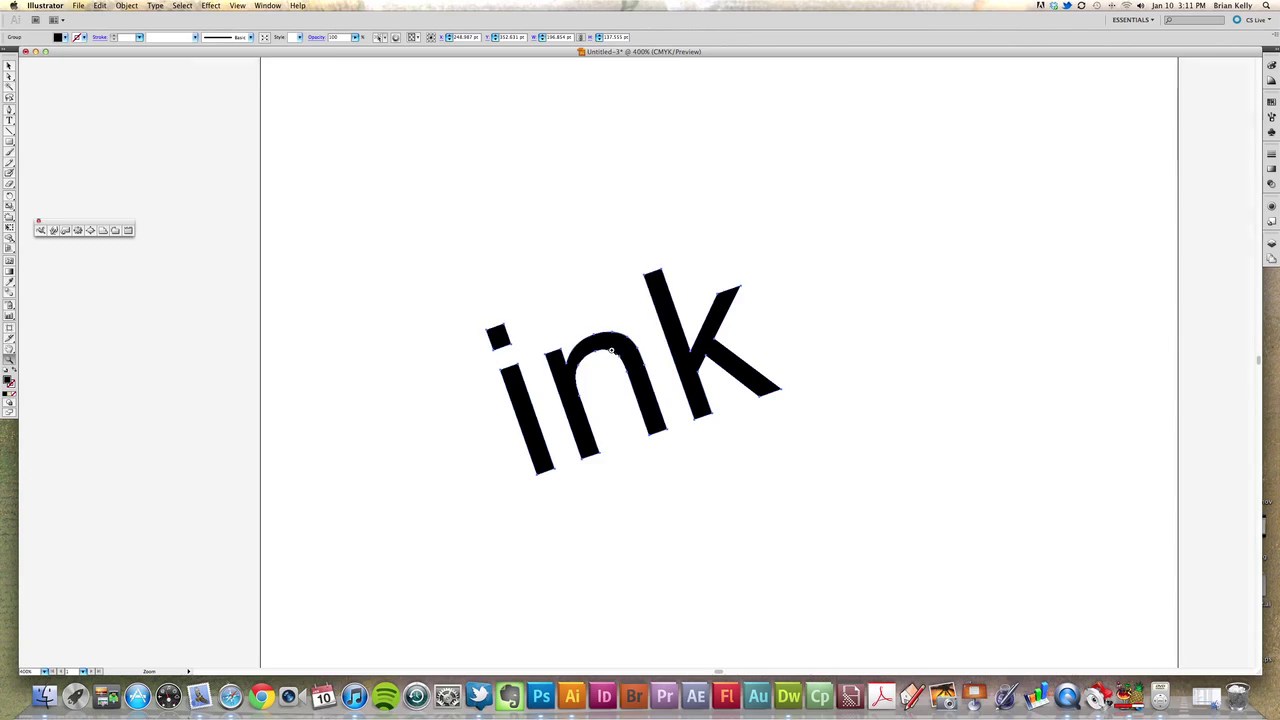
left_click(605, 342)
left_click(654, 385)
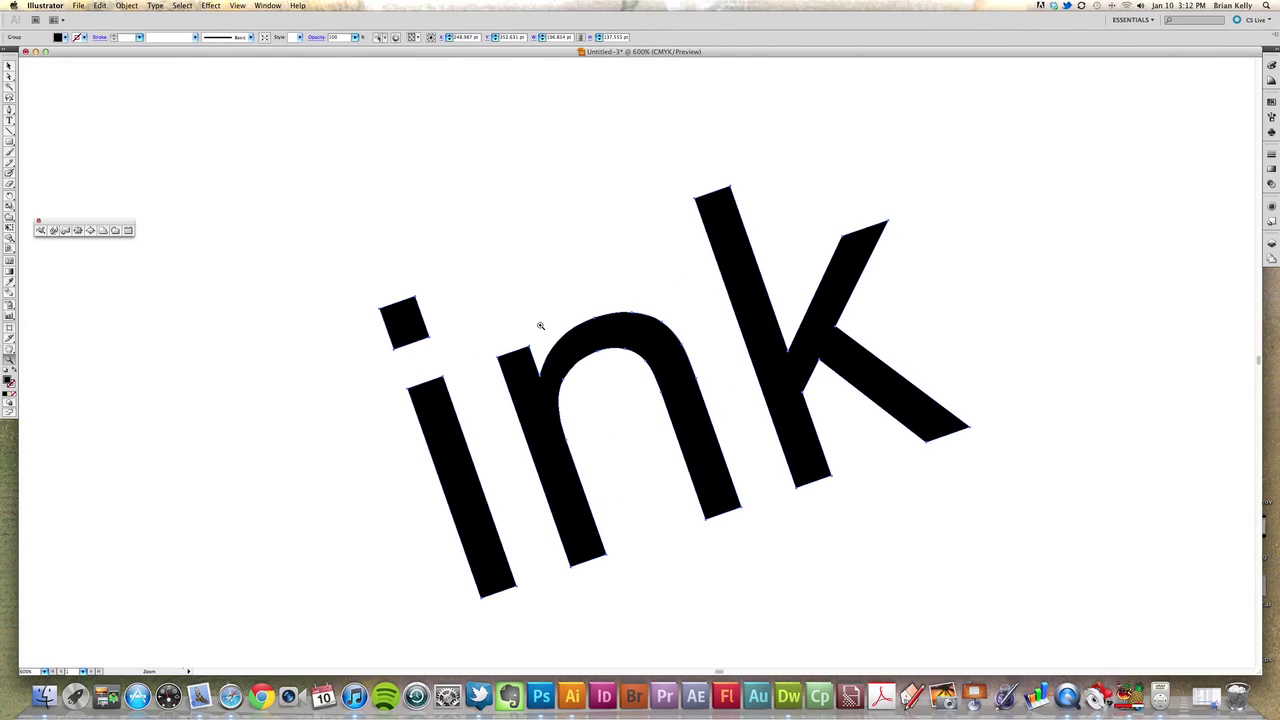
key("v")
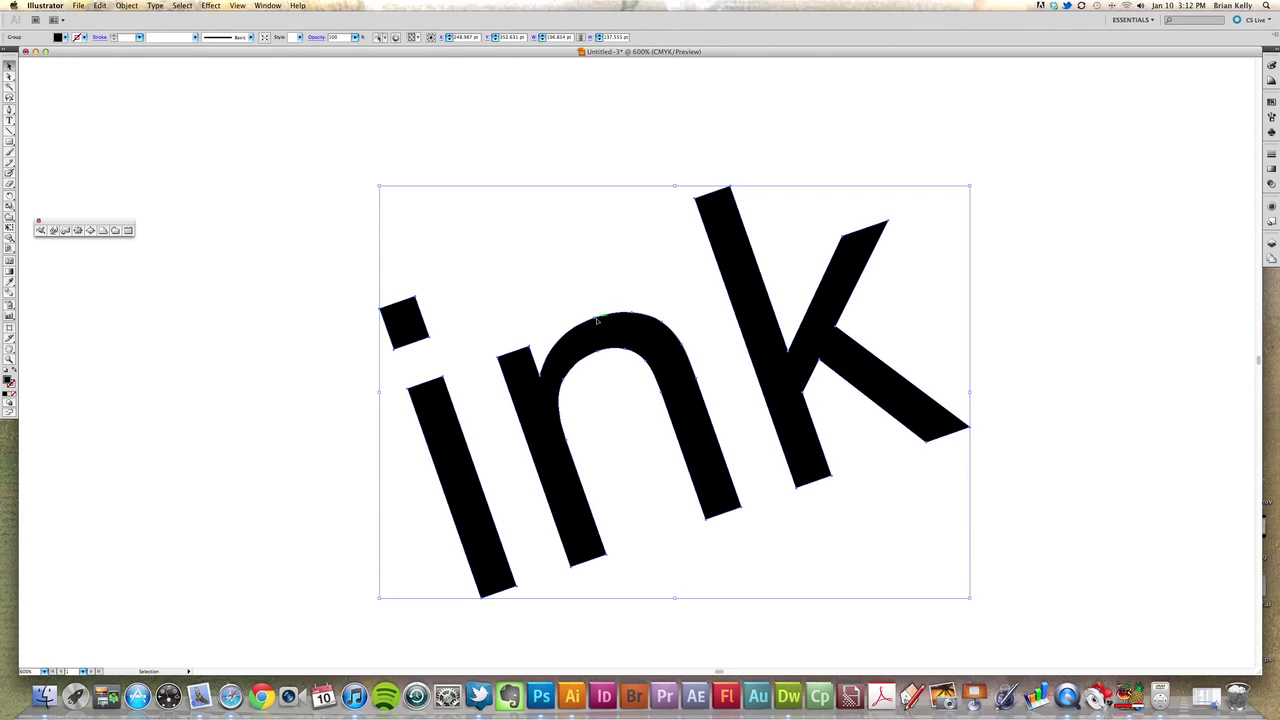
left_click(592, 362)
left_click(587, 343)
left_click_drag(9, 77, 40, 82)
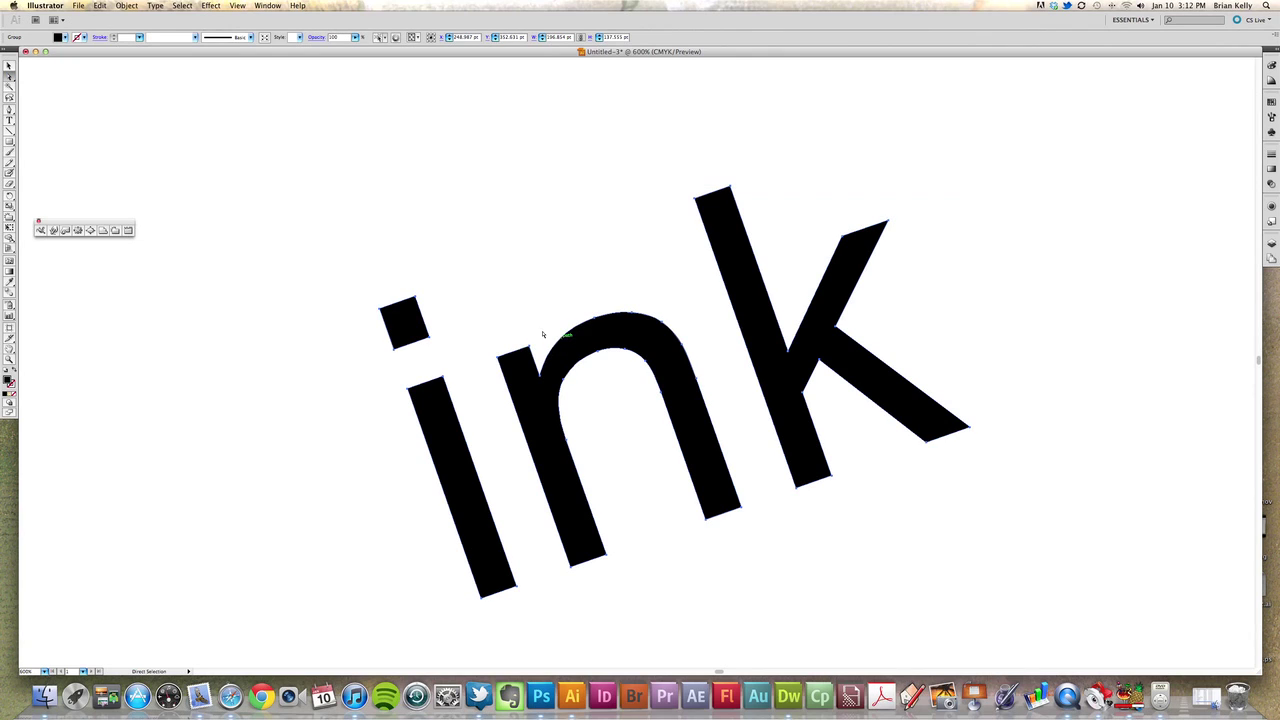
left_click(10, 66)
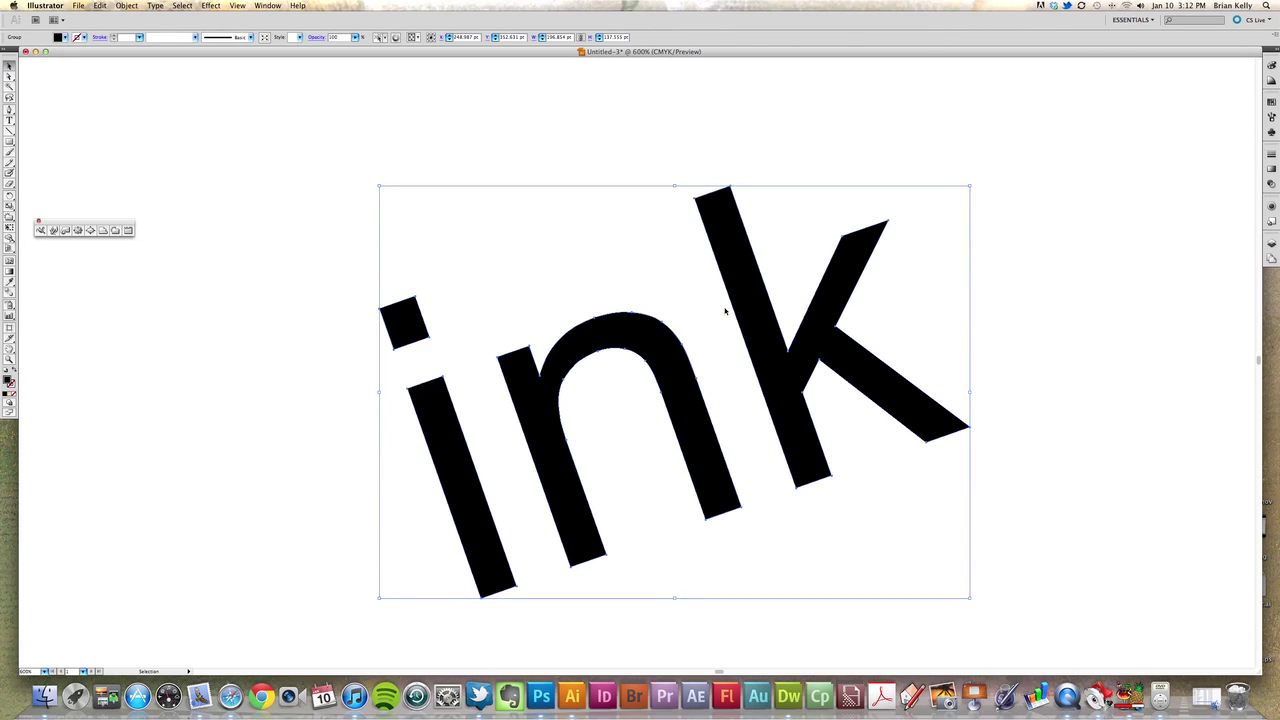
left_click(509, 160)
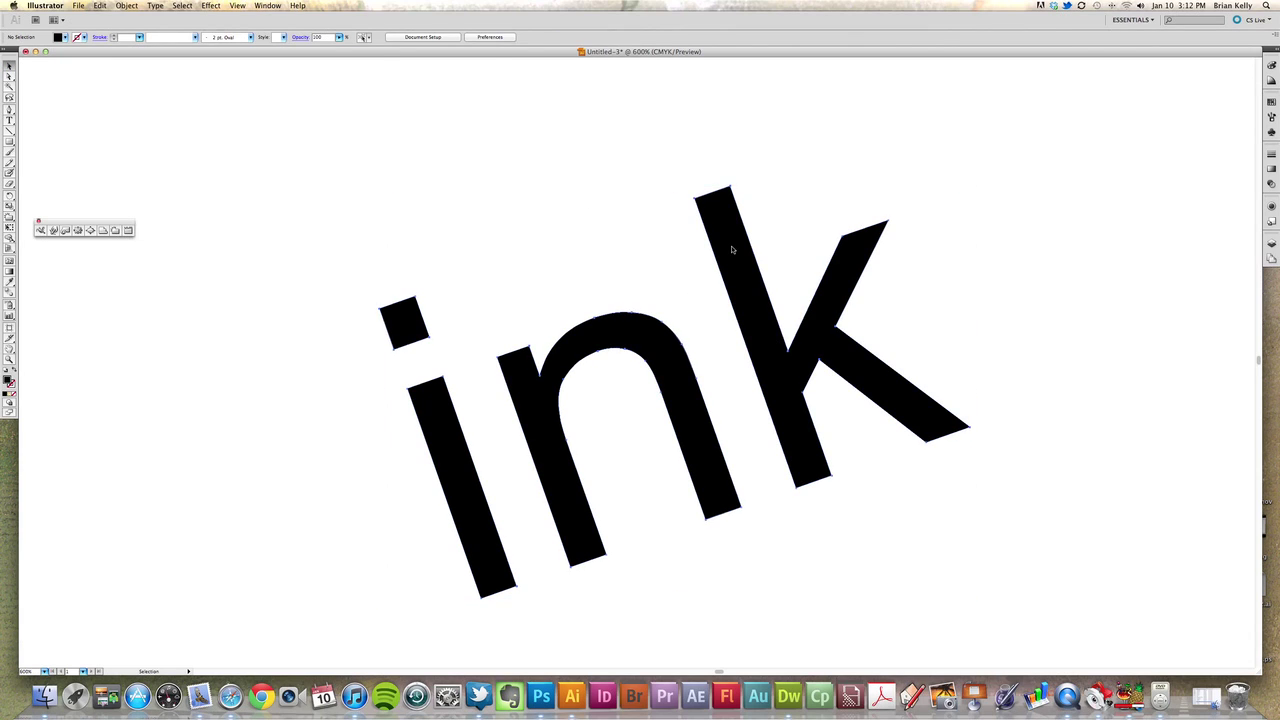
left_click(621, 333)
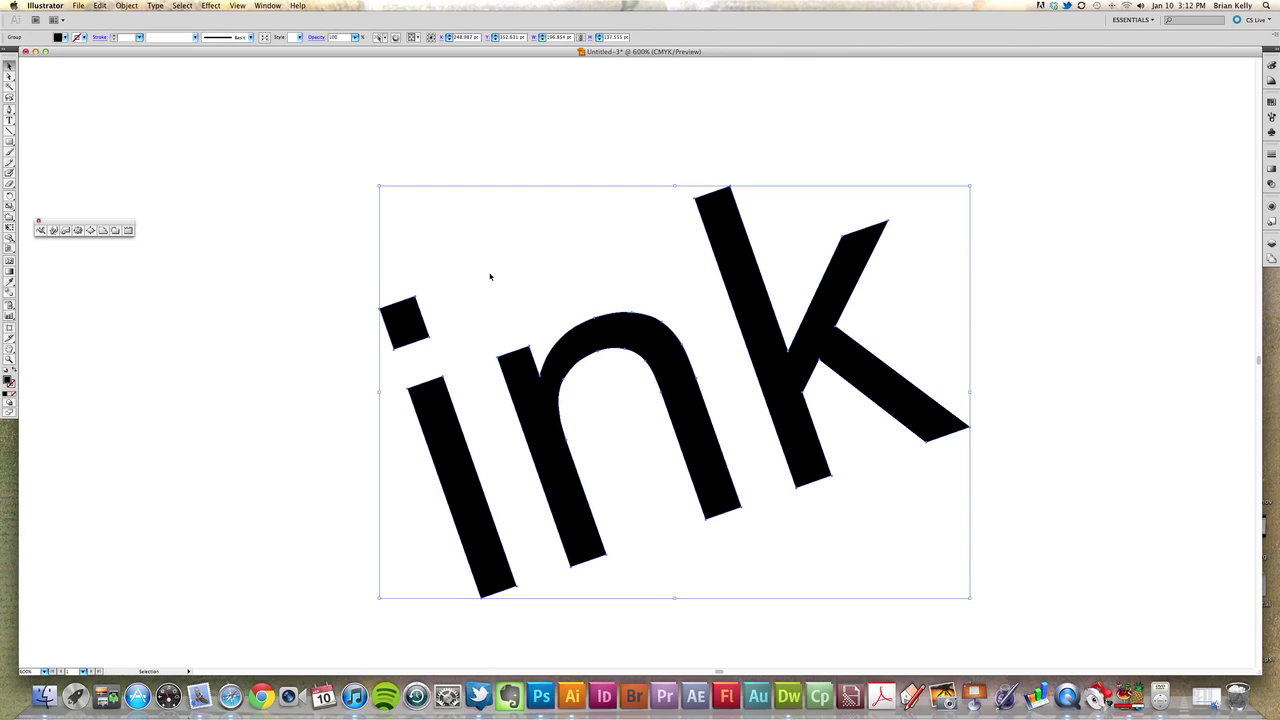
Ungroup the outlined word and check that each letter can be selected separately.
left_click(322, 184)
mouse_move(298, 169)
left_mouse_down()
mouse_move(857, 429)
mouse_move(929, 491)
left_mouse_up()
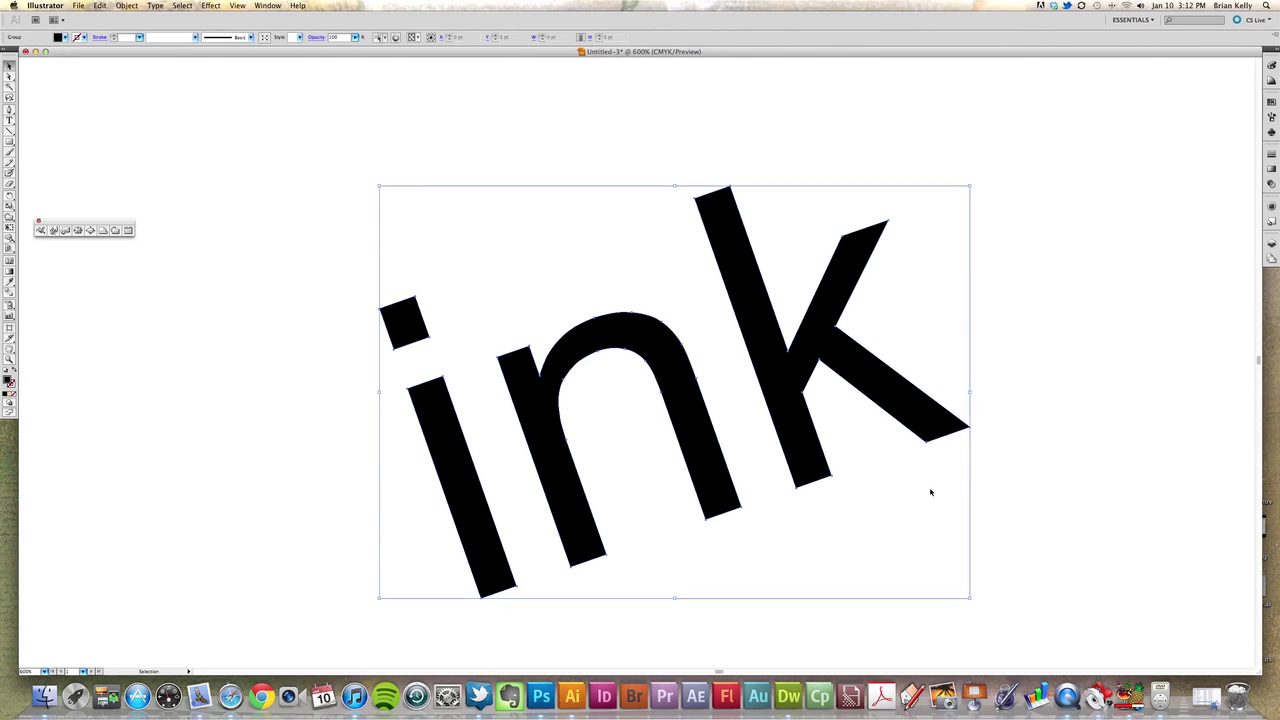
left_click(124, 6)
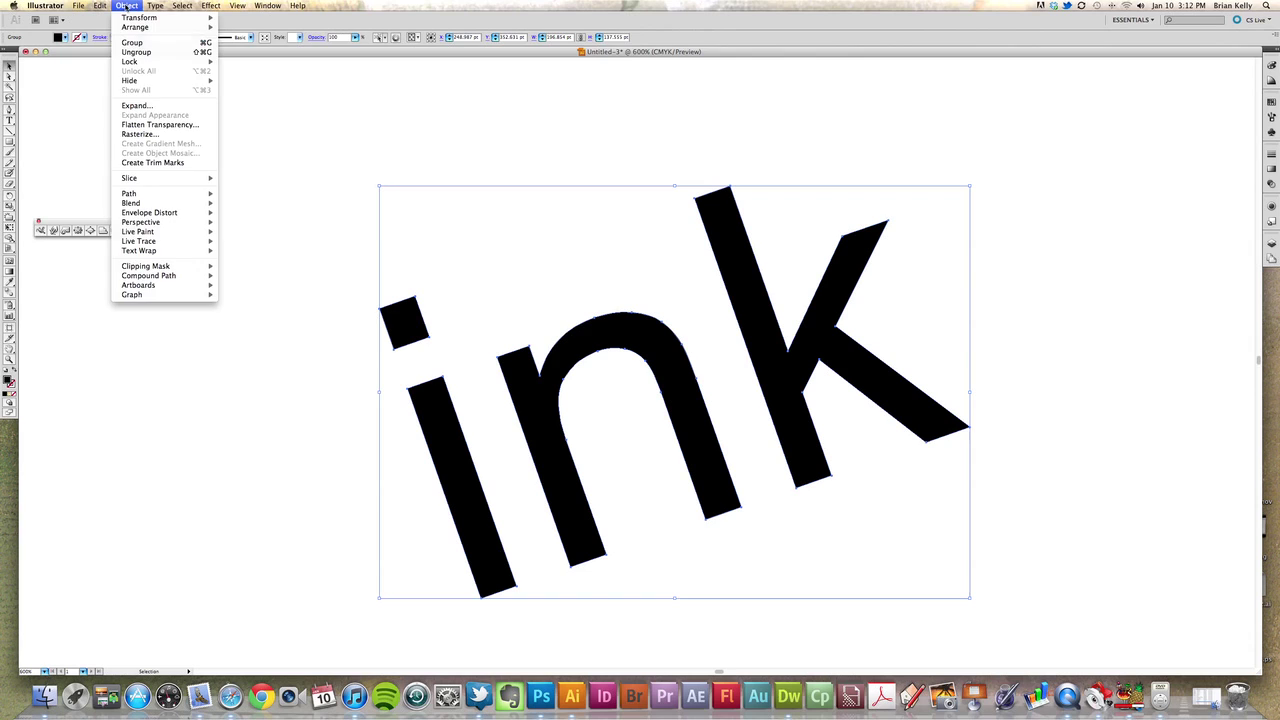
left_click(151, 54)
left_click(1010, 358)
left_click(812, 350)
left_click(561, 391)
left_click(411, 349)
left_click(486, 249)
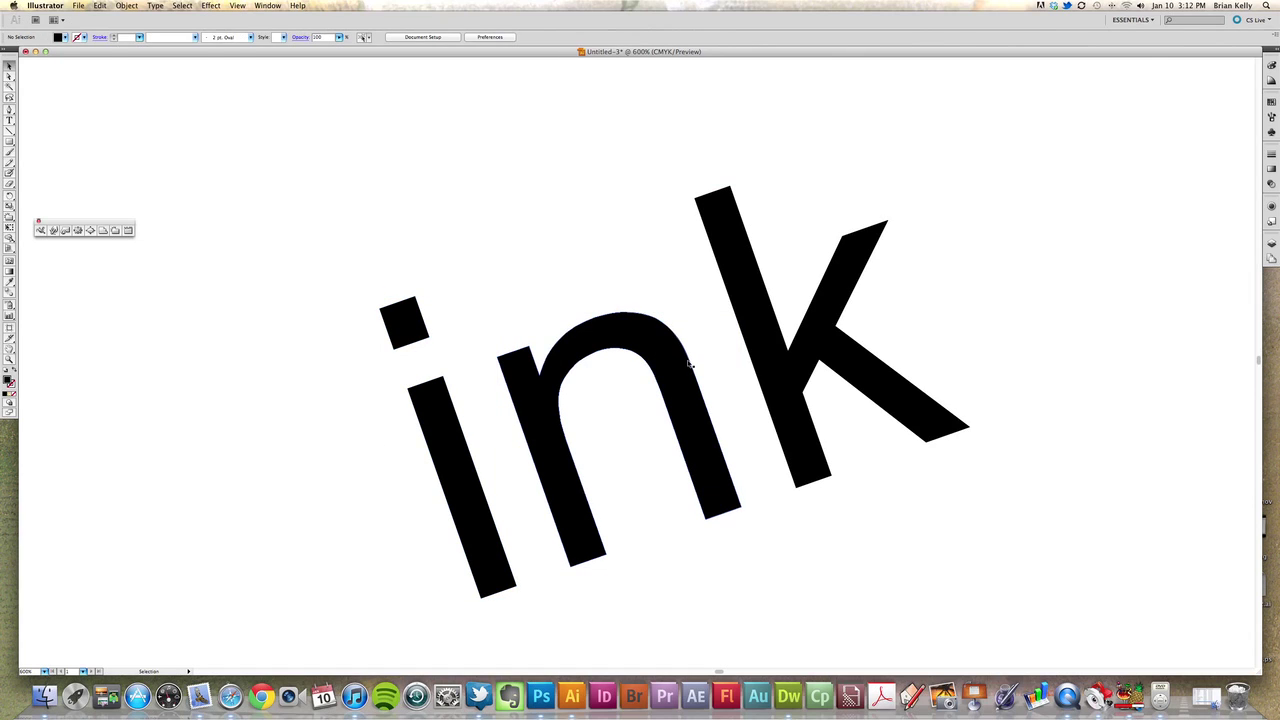
Reshape the k with Direct Selection by extending its lower leg and upper arm outward and shortening the bottom of its stem.
left_click(803, 374)
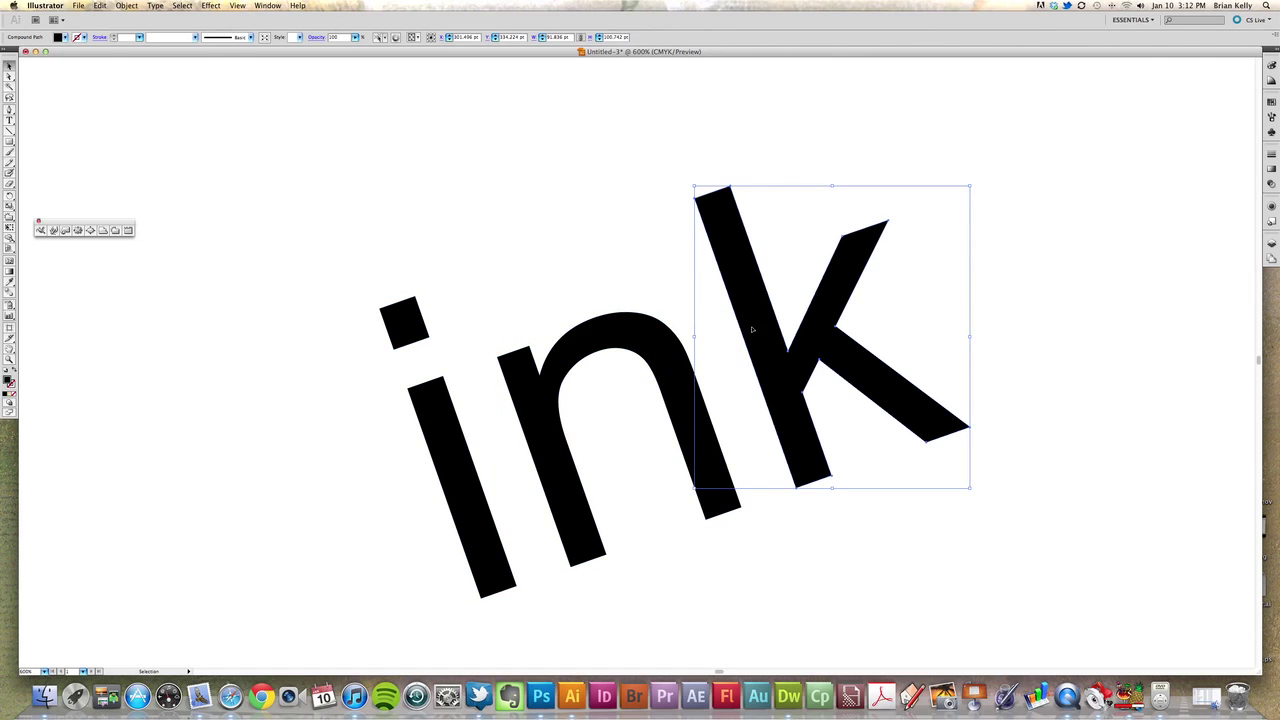
left_click(9, 76)
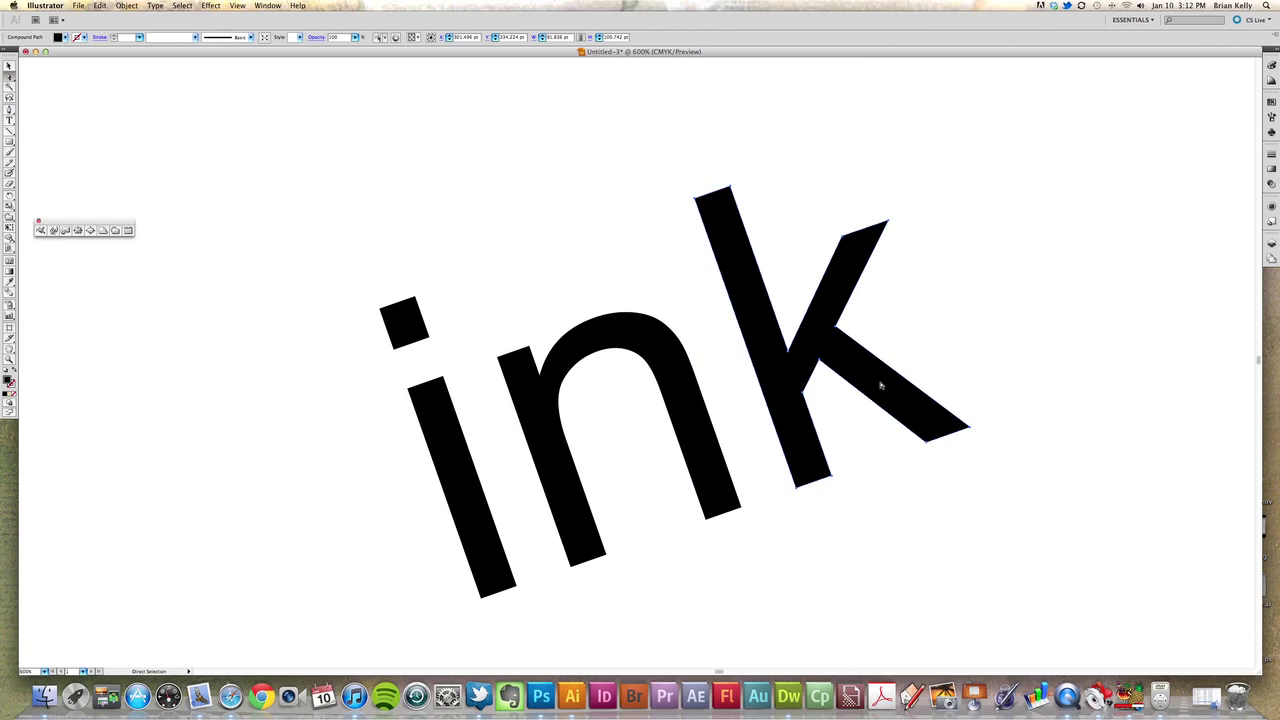
mouse_move(1010, 459)
left_mouse_down()
mouse_move(928, 452)
mouse_move(917, 405)
mouse_move(1021, 476)
left_mouse_up()
left_click_drag(820, 204, 900, 168)
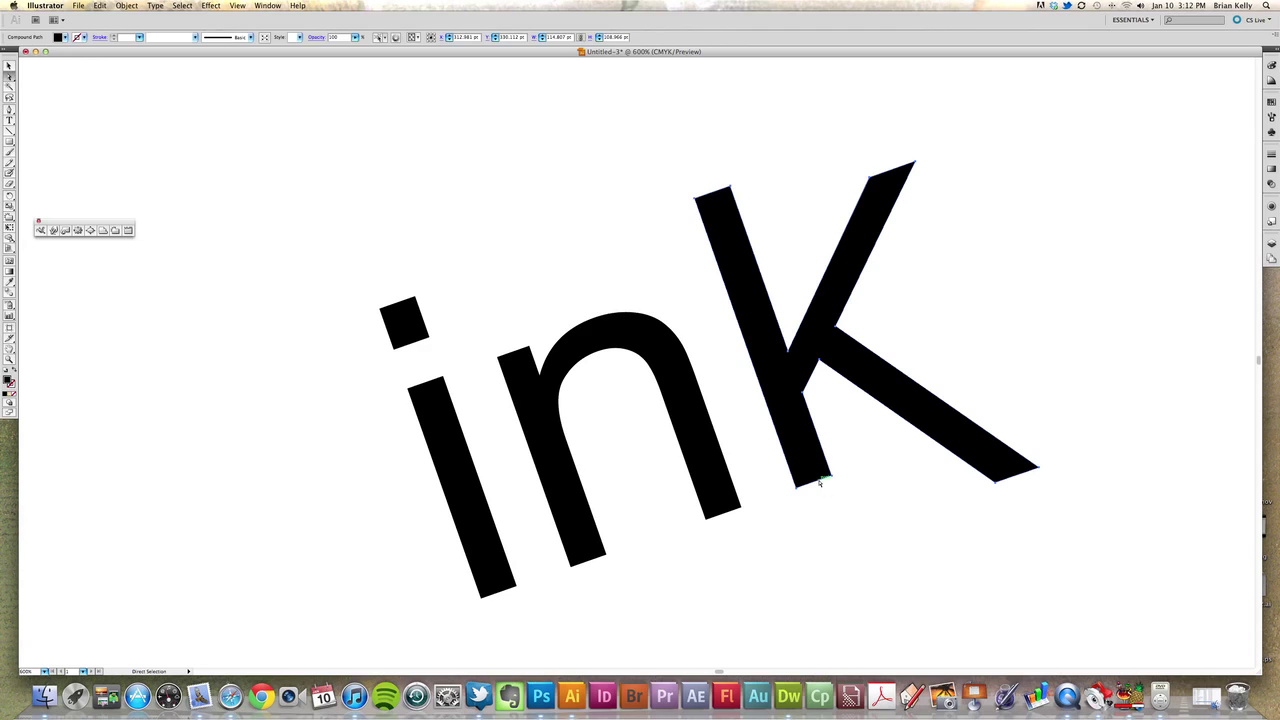
left_click_drag(843, 515, 804, 461)
left_click(852, 488)
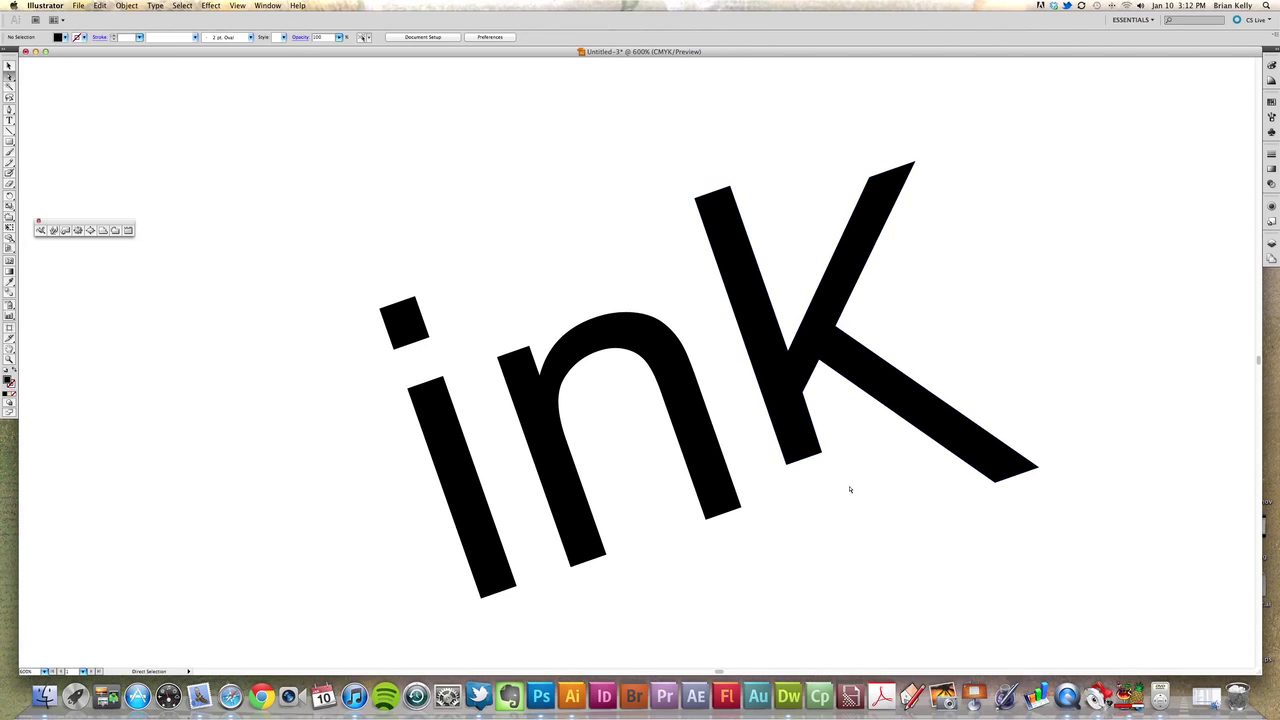
Try to move the dot of the i slightly upward with Direct Selection, and undo the move.
left_click_drag(406, 320, 401, 307)
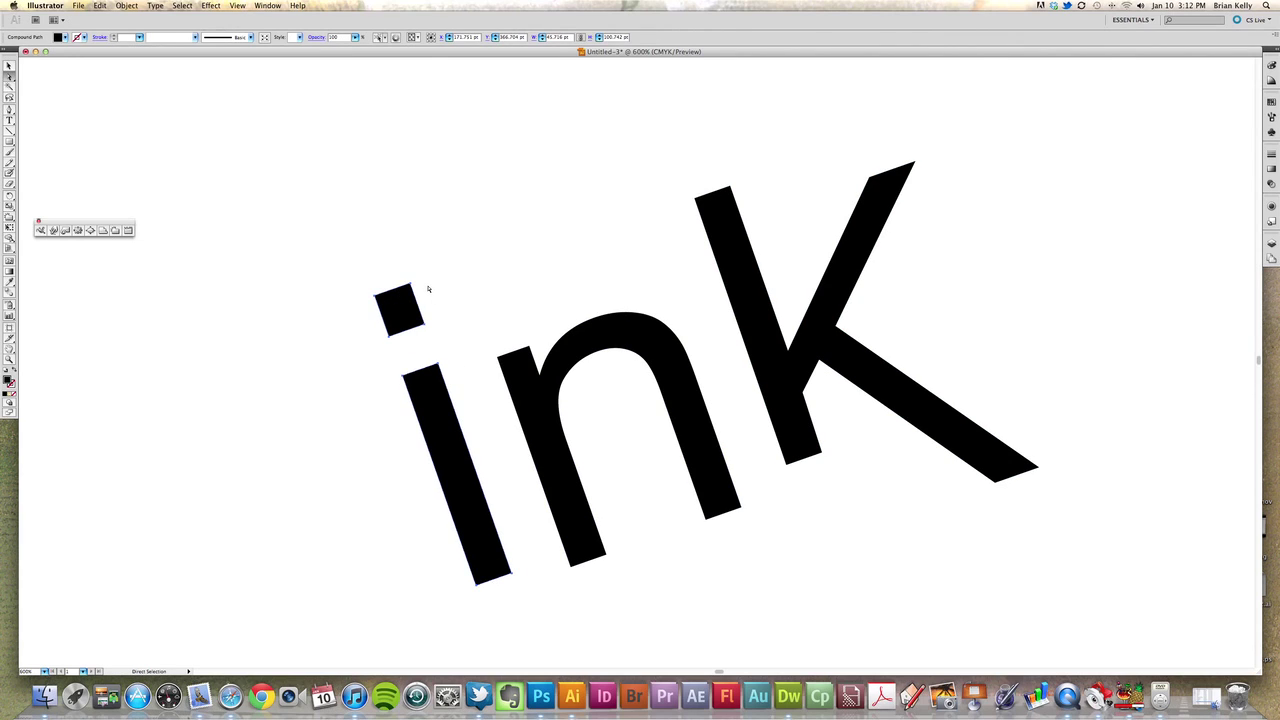
key("super+z")
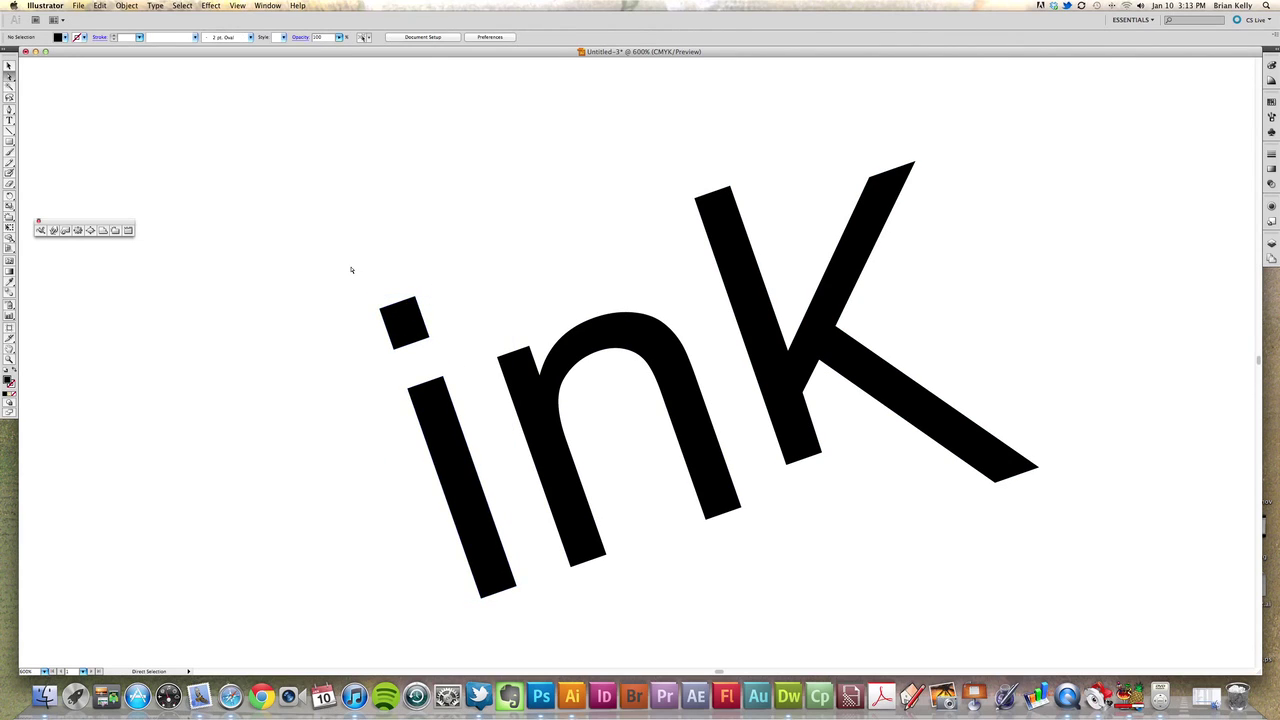
Select the whole i and release its compound path so the dot and stem become separate shapes.
left_click_drag(332, 263, 464, 442)
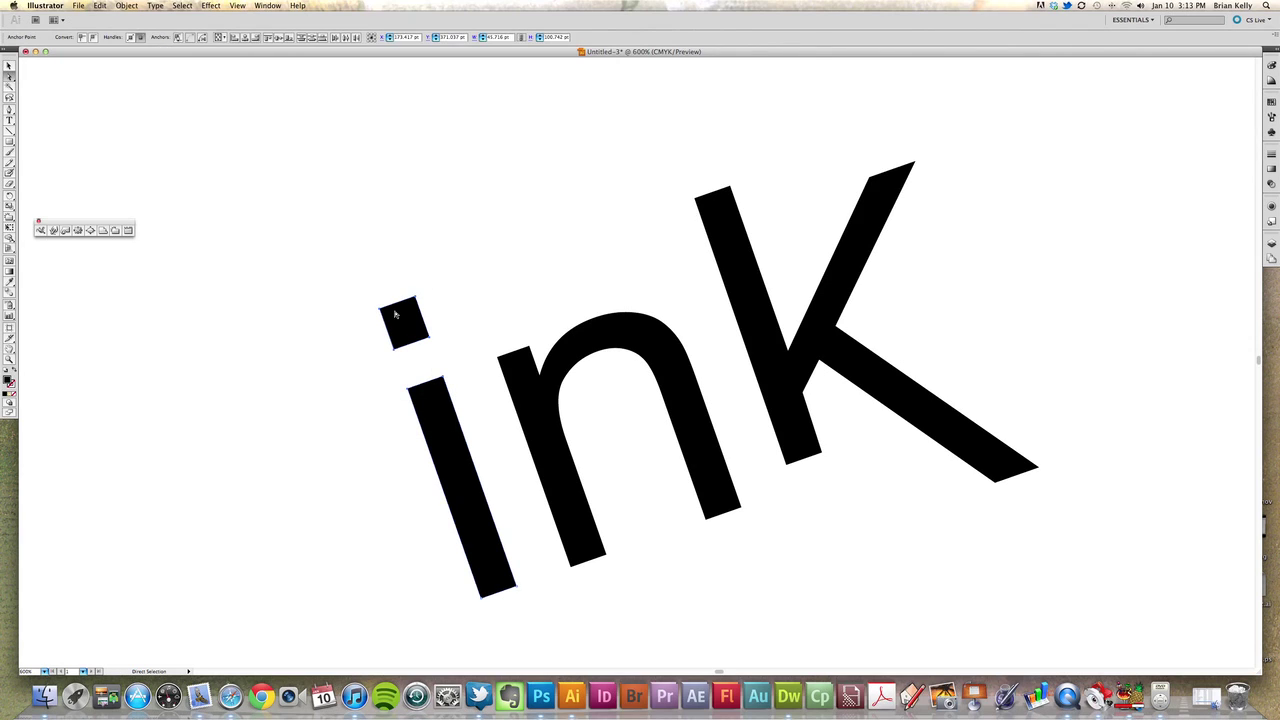
left_click(422, 271)
left_click_drag(338, 265, 435, 422)
right_click(403, 321)
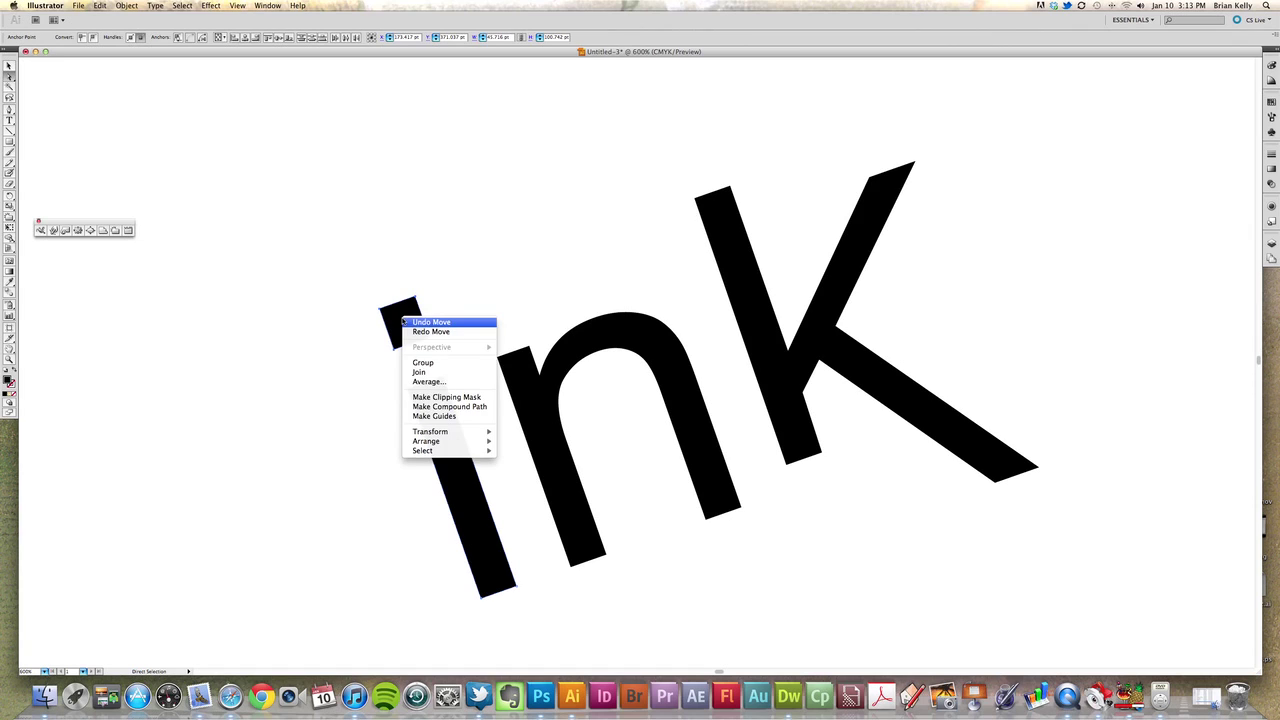
left_click(341, 322)
left_click(9, 66)
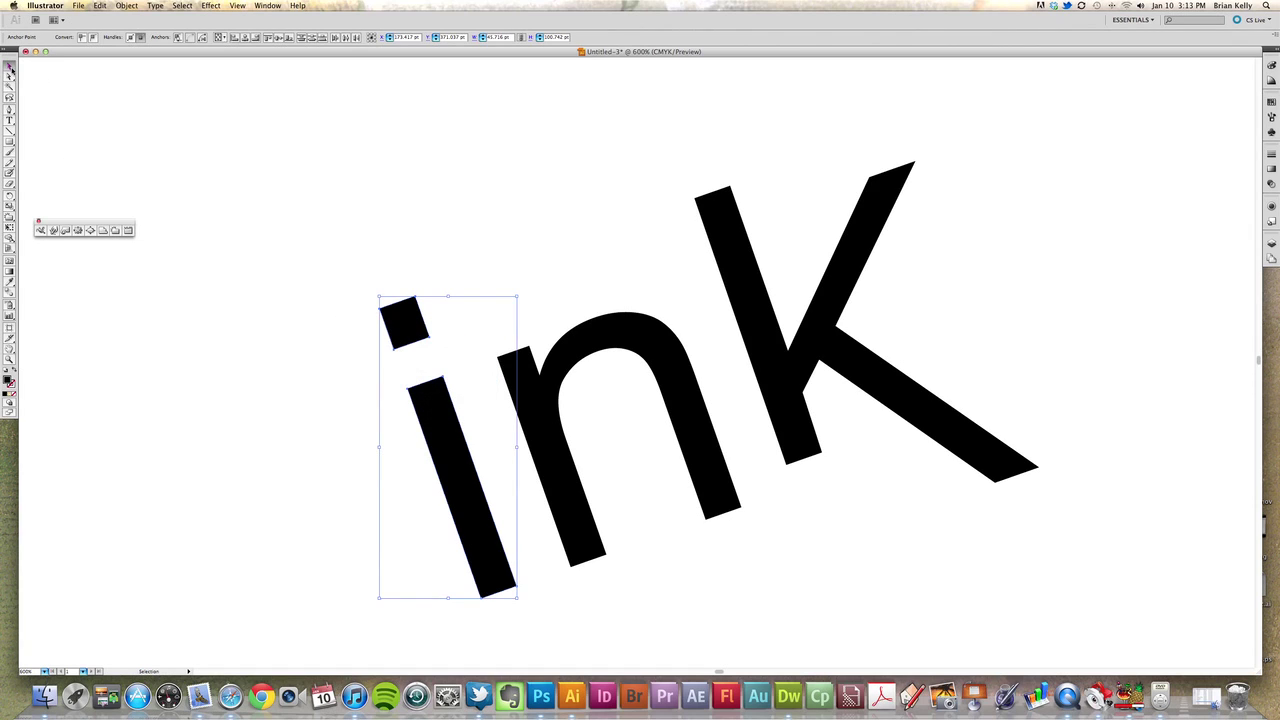
left_click(355, 262)
left_click_drag(355, 262, 460, 412)
right_click(441, 406)
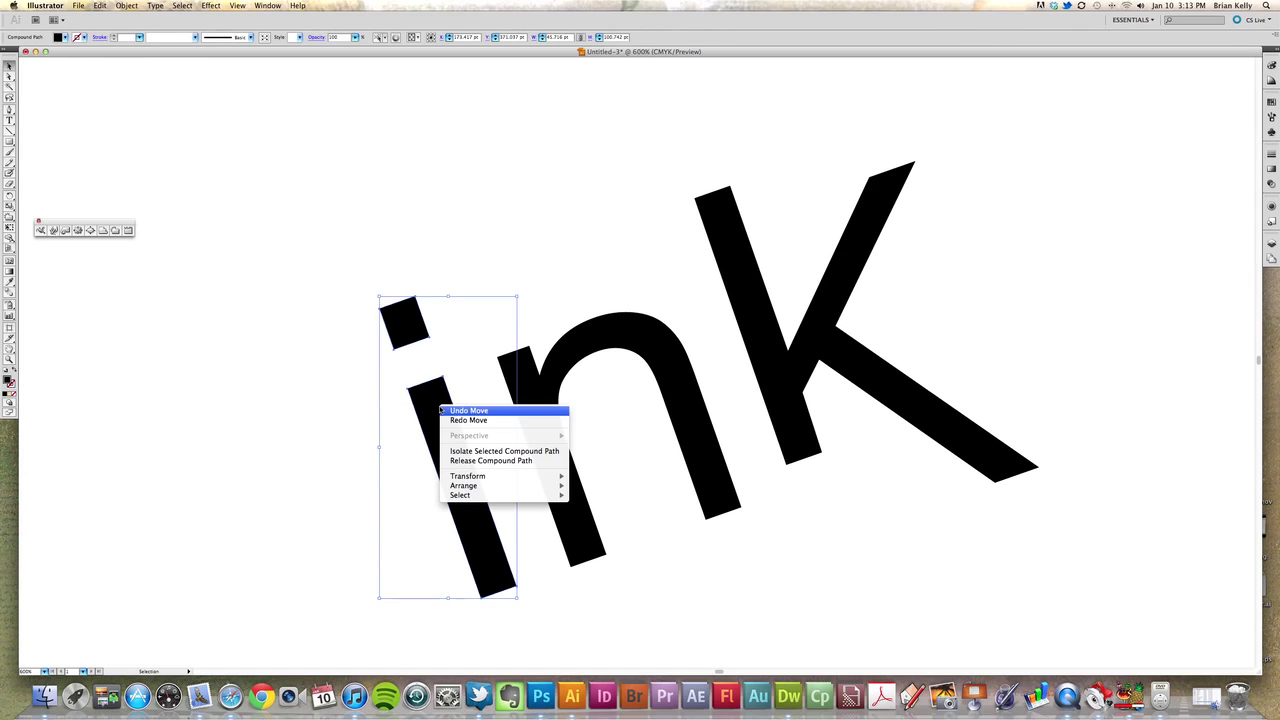
left_click(499, 462)
Move the dot of the i slightly up and left and its stem slightly down and right.
left_click(407, 330)
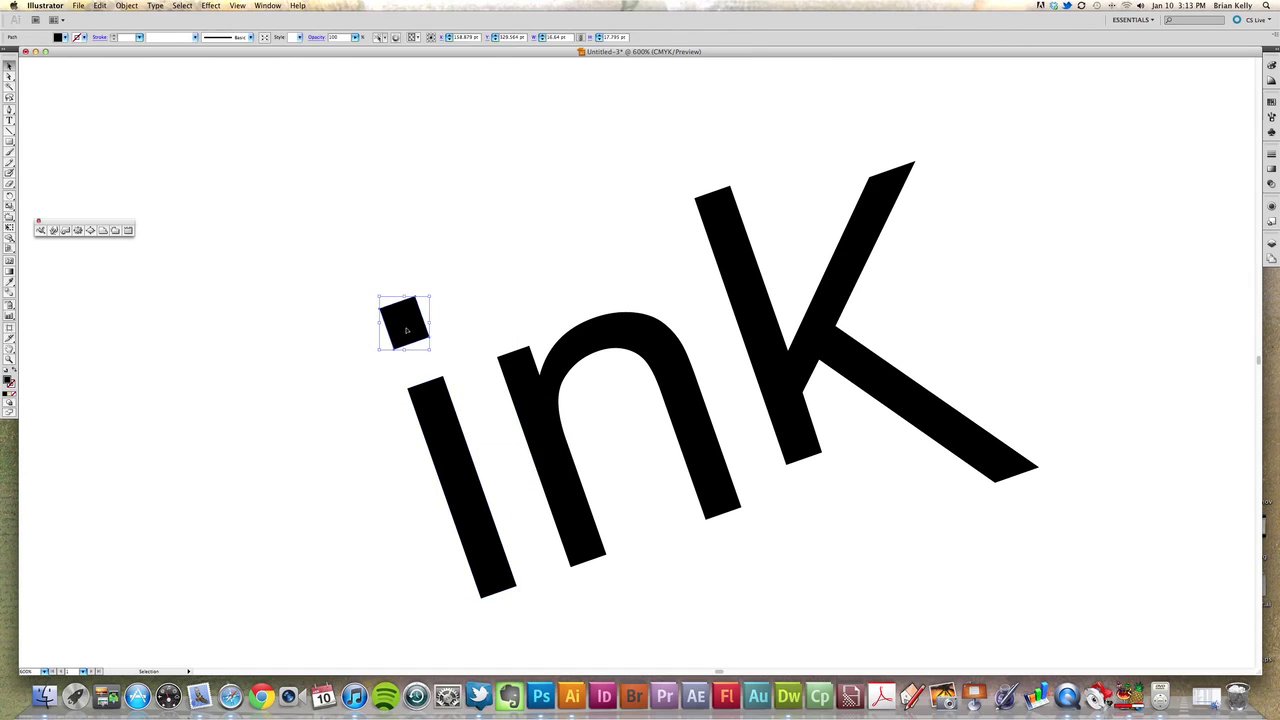
left_click_drag(403, 319, 396, 308)
left_click_drag(440, 422, 447, 428)
left_click(371, 375)
Nudge the n slightly to the right and scale it down to about 60 by 68 pt.
left_click_drag(608, 341, 614, 334)
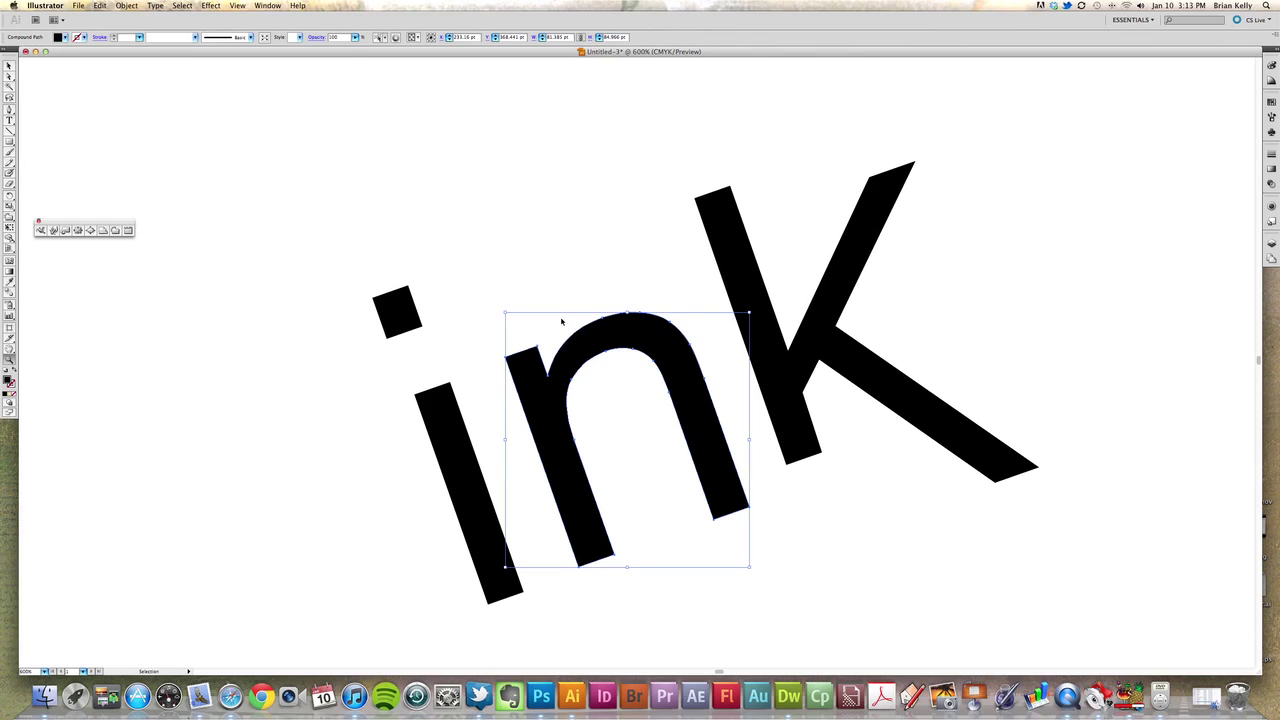
left_click_drag(505, 315, 543, 363)
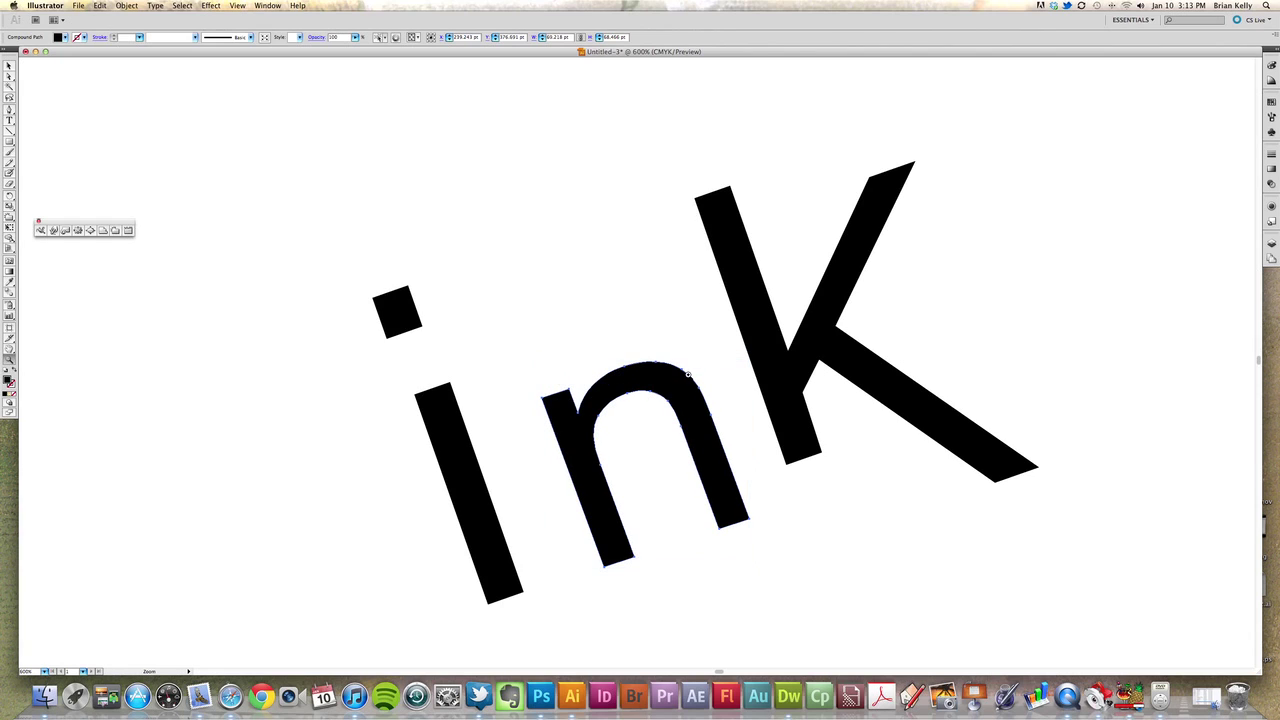
left_click(425, 384)
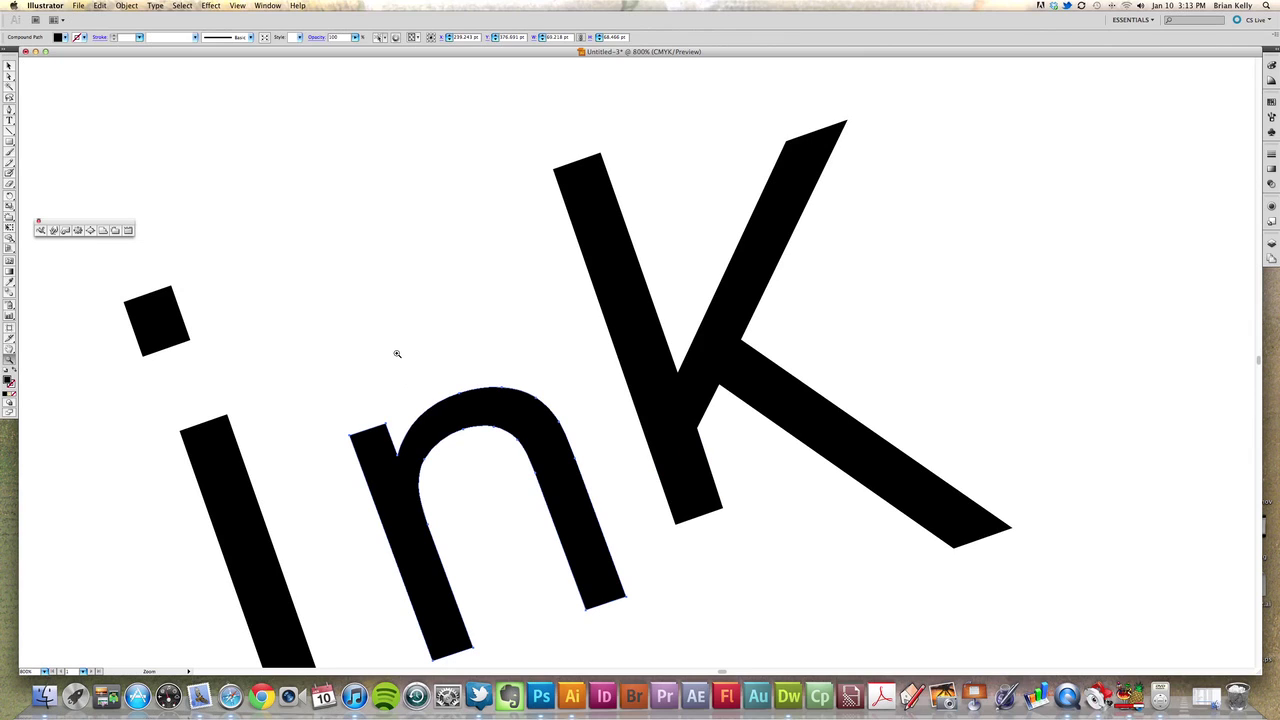
left_click(394, 353, "alt")
left_click(667, 379, "alt")
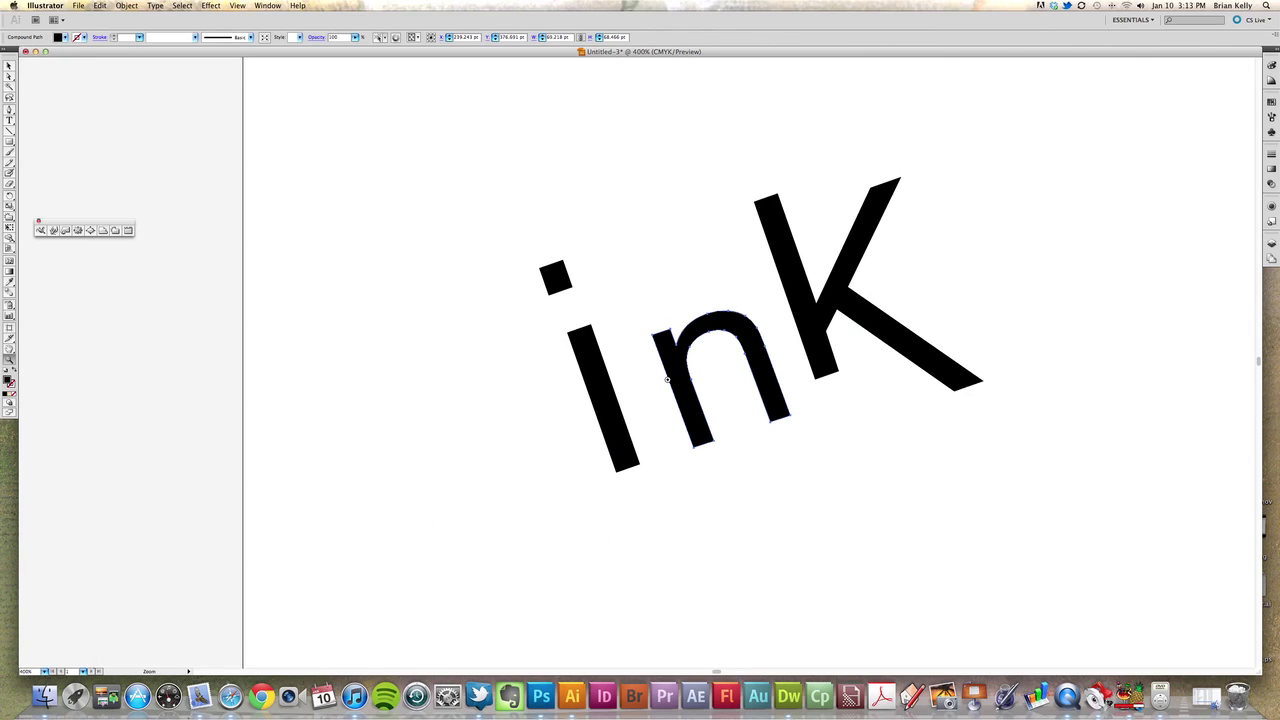
key("h")
left_click_drag(745, 344, 638, 374)
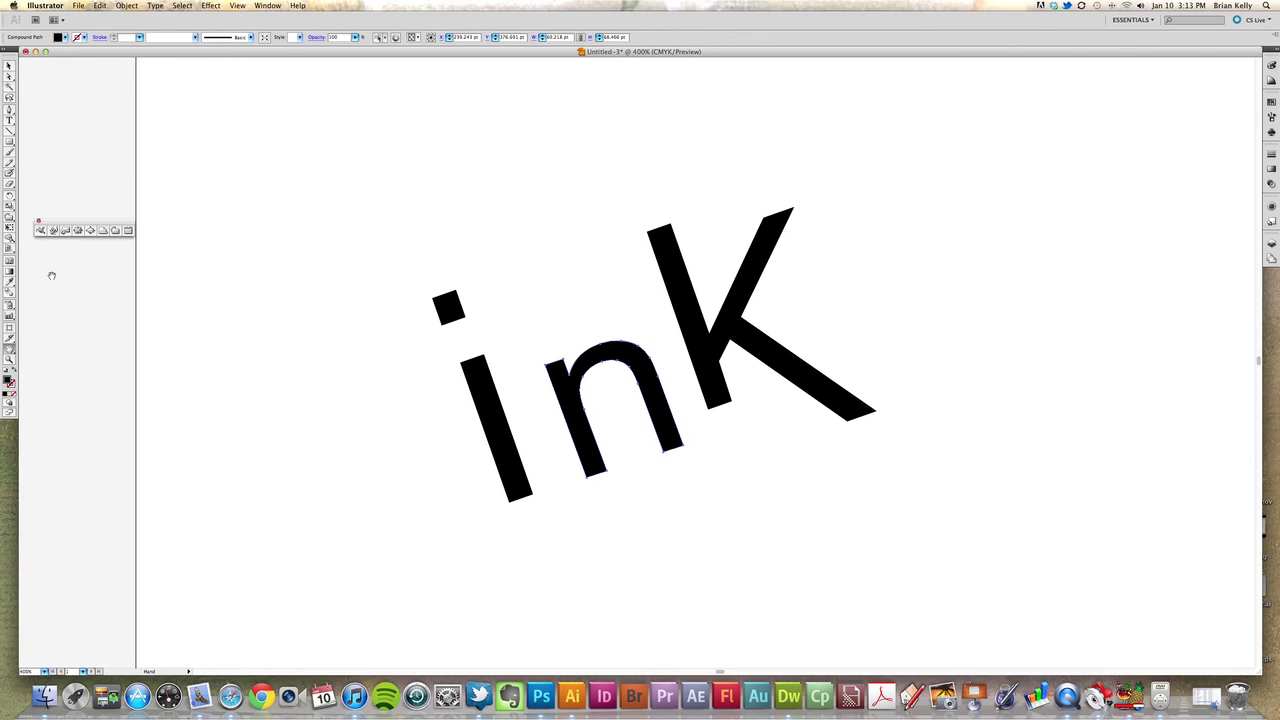
Close the floating panel of Width, Warp and Twirl distortion tools and tear the tool group off again beside the toolbox.
left_click(39, 222)
left_click(8, 222)
left_click(8, 219)
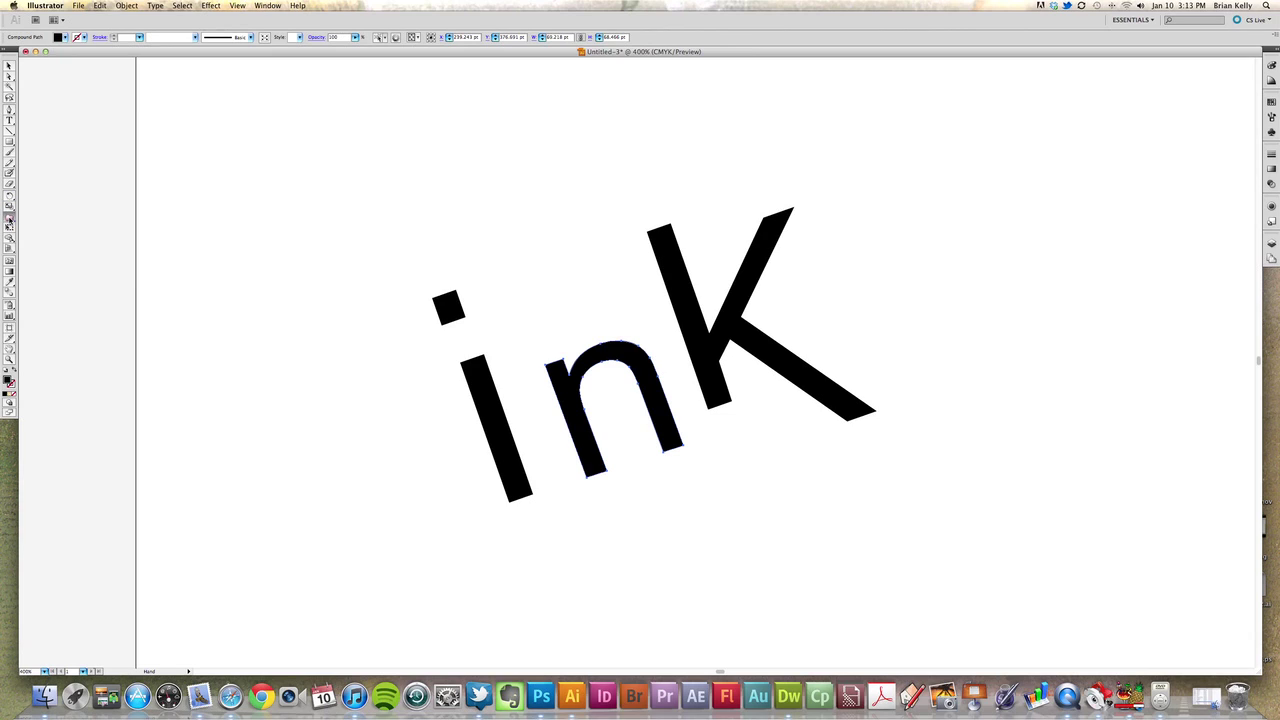
mouse_move(8, 219)
left_mouse_down()
mouse_move(88, 238)
mouse_move(99, 217)
left_mouse_up()
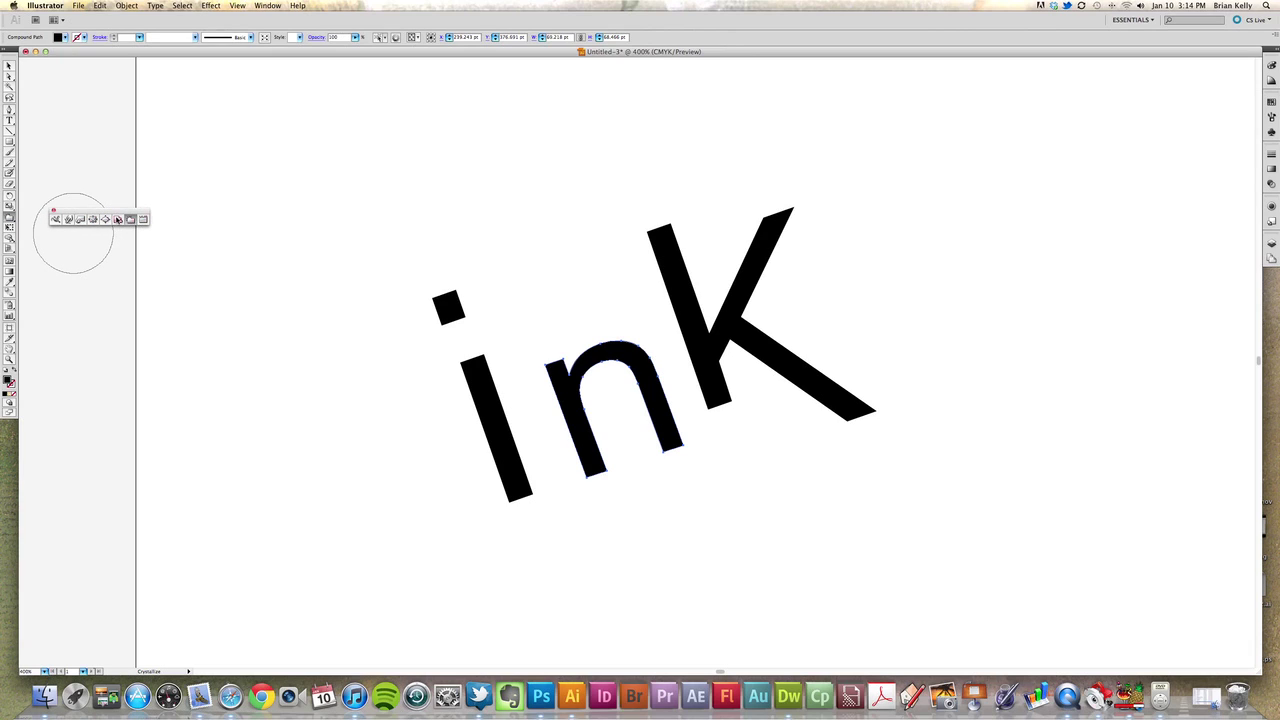
left_click_drag(105, 211, 107, 210)
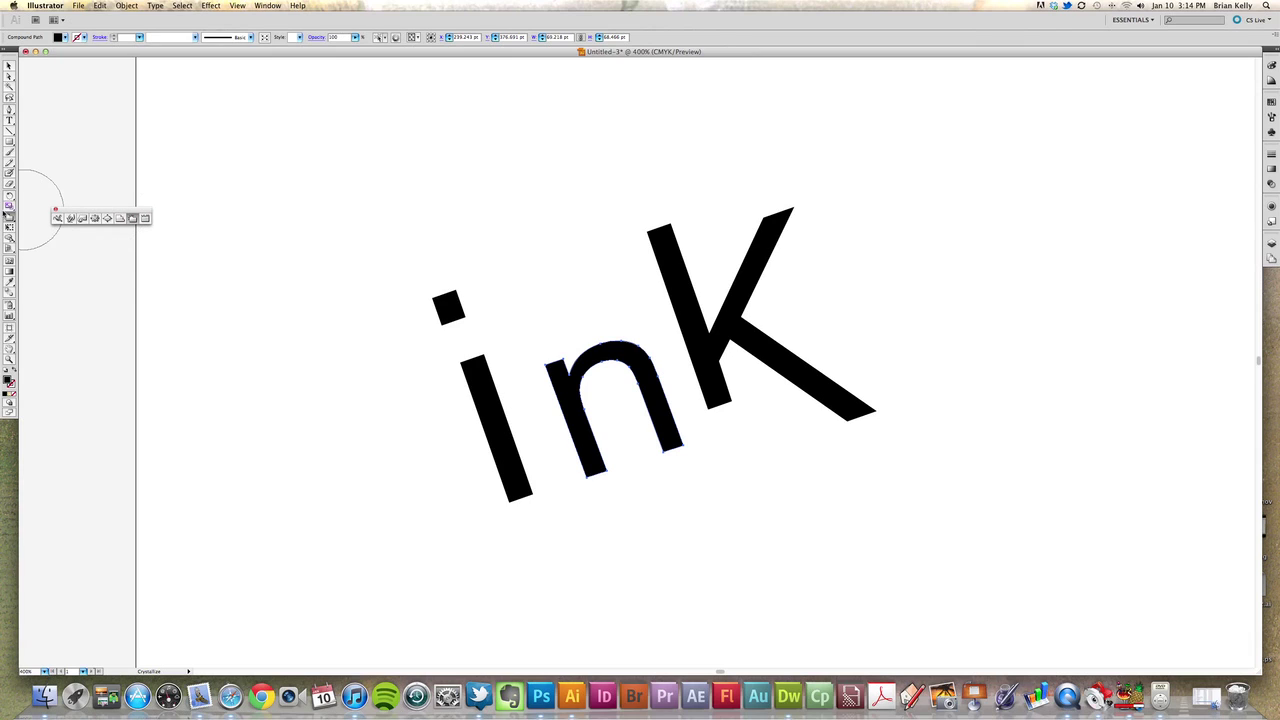
mouse_move(9, 219)
left_mouse_down()
mouse_move(72, 226)
mouse_move(79, 213)
left_mouse_up()
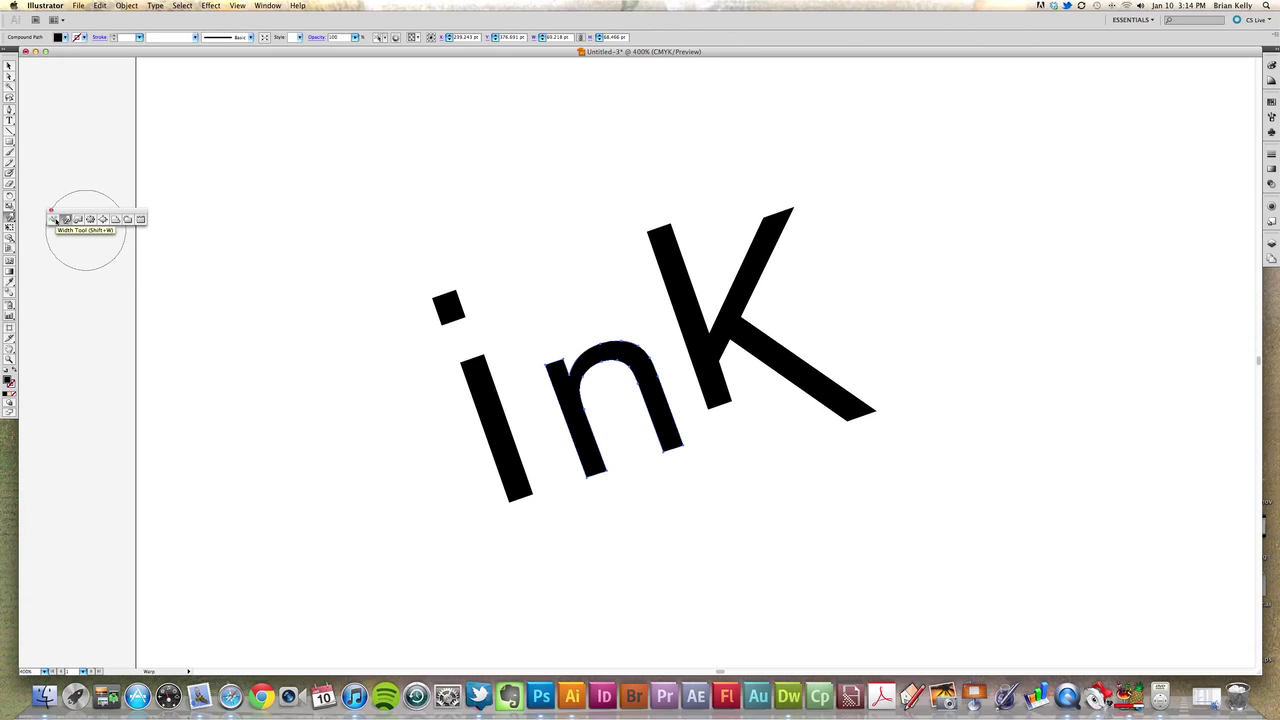
left_click_drag(64, 211, 61, 211)
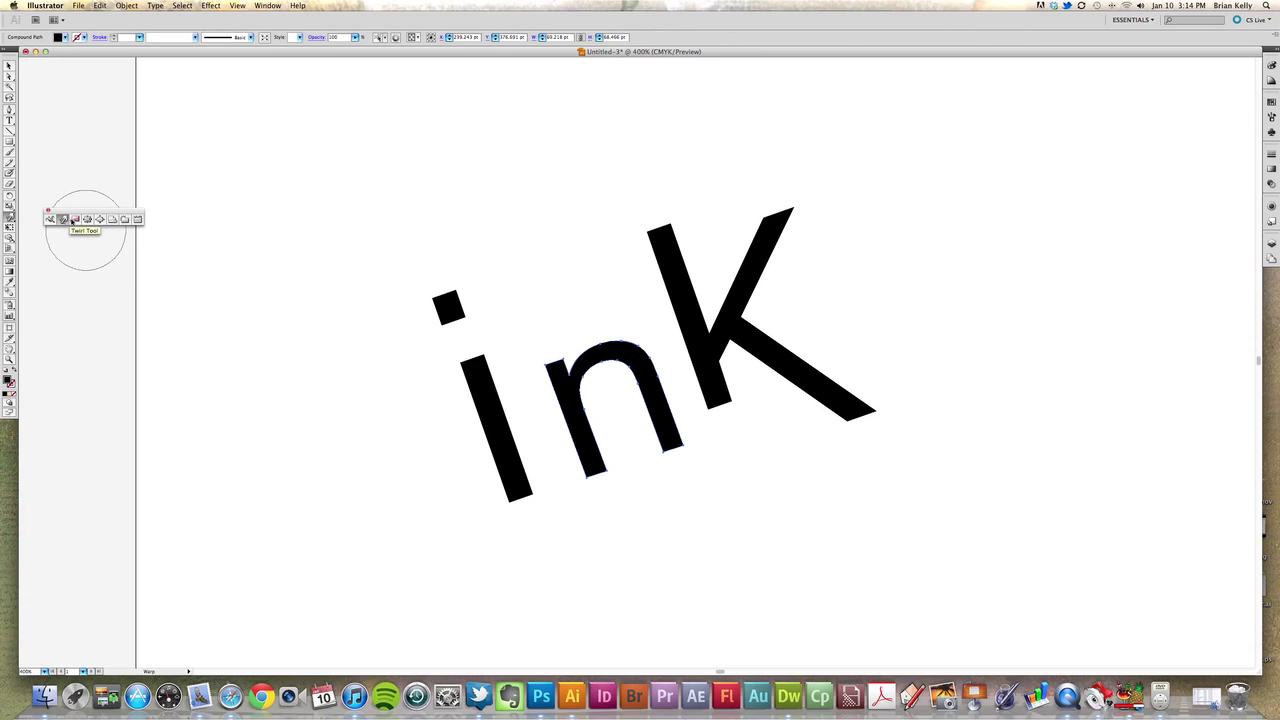
Review the Crystallize tool's brush dimensions and complexity options without changing them.
left_click(126, 219)
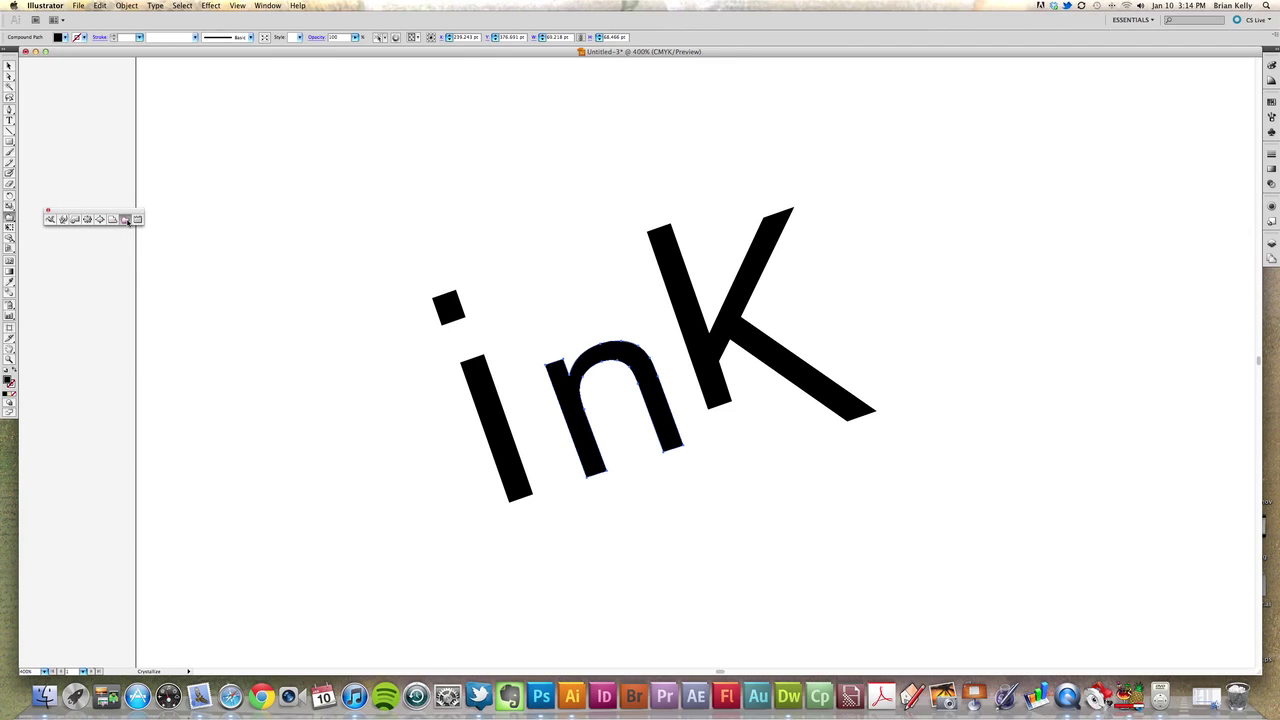
double_click(126, 219)
left_click_drag(607, 164, 338, 104)
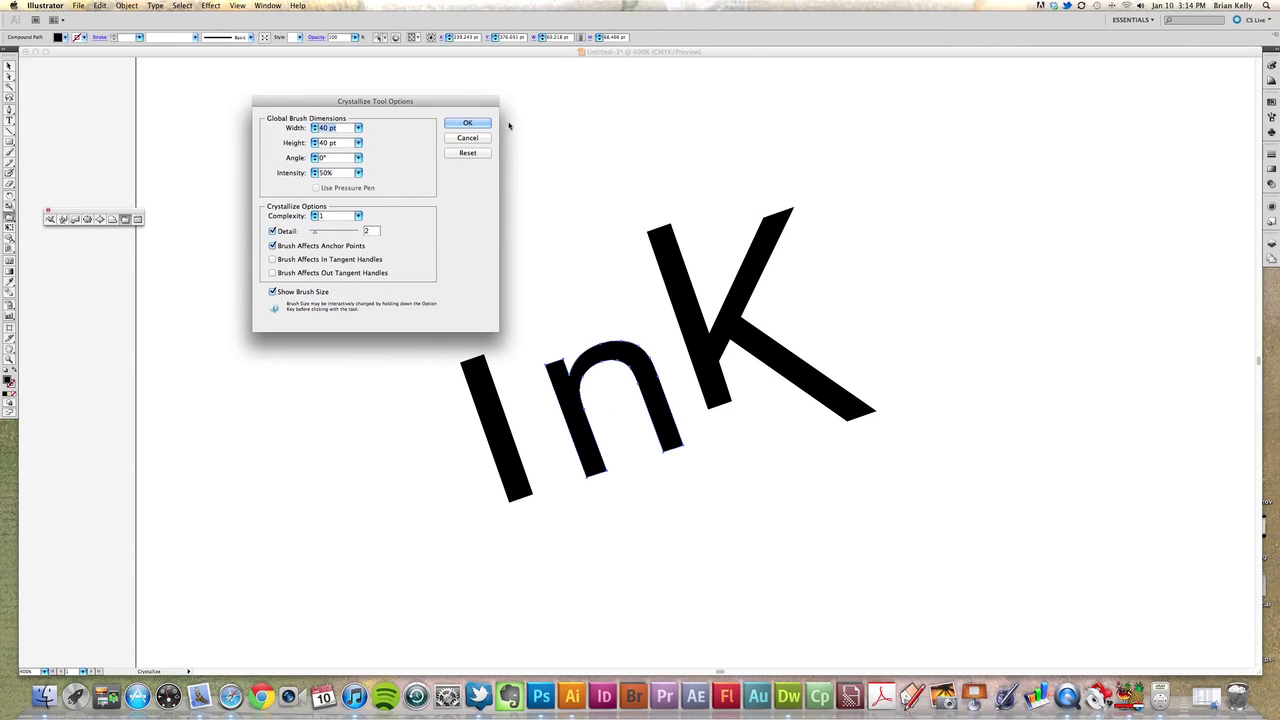
left_click(474, 125)
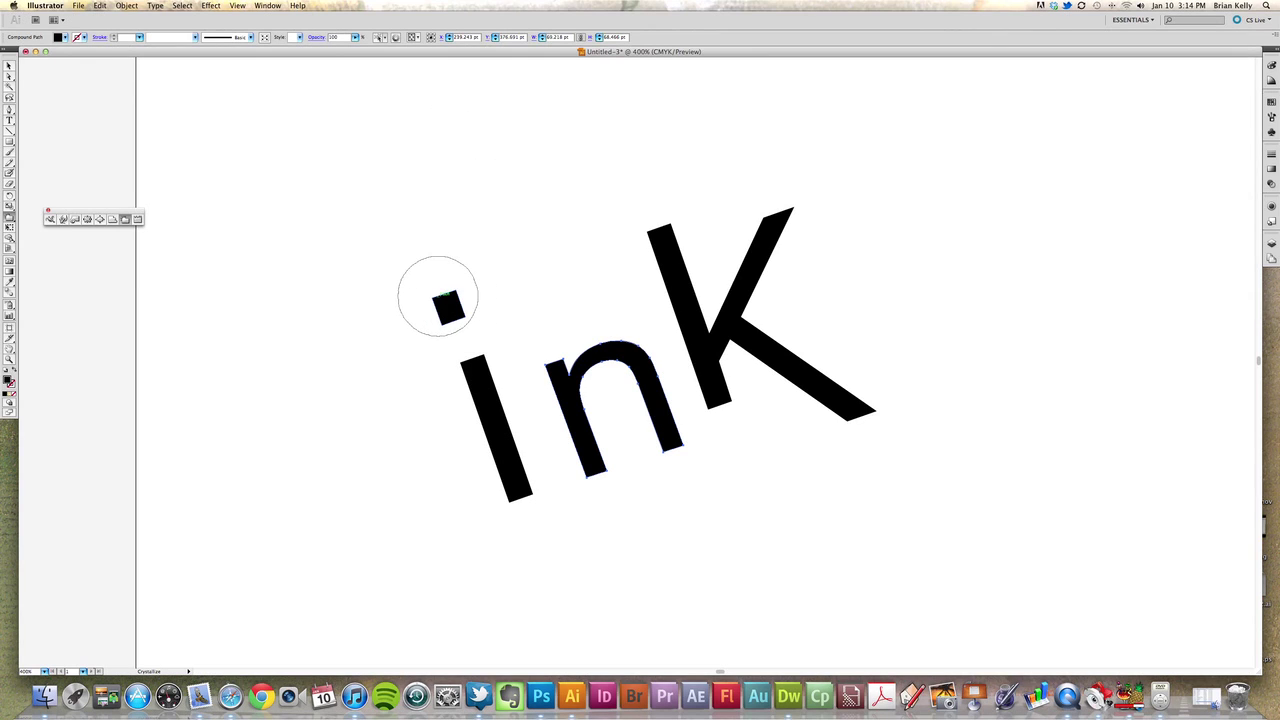
Turn the square dot of the i into a spiky starburst with the Crystallize tool.
left_click(10, 66)
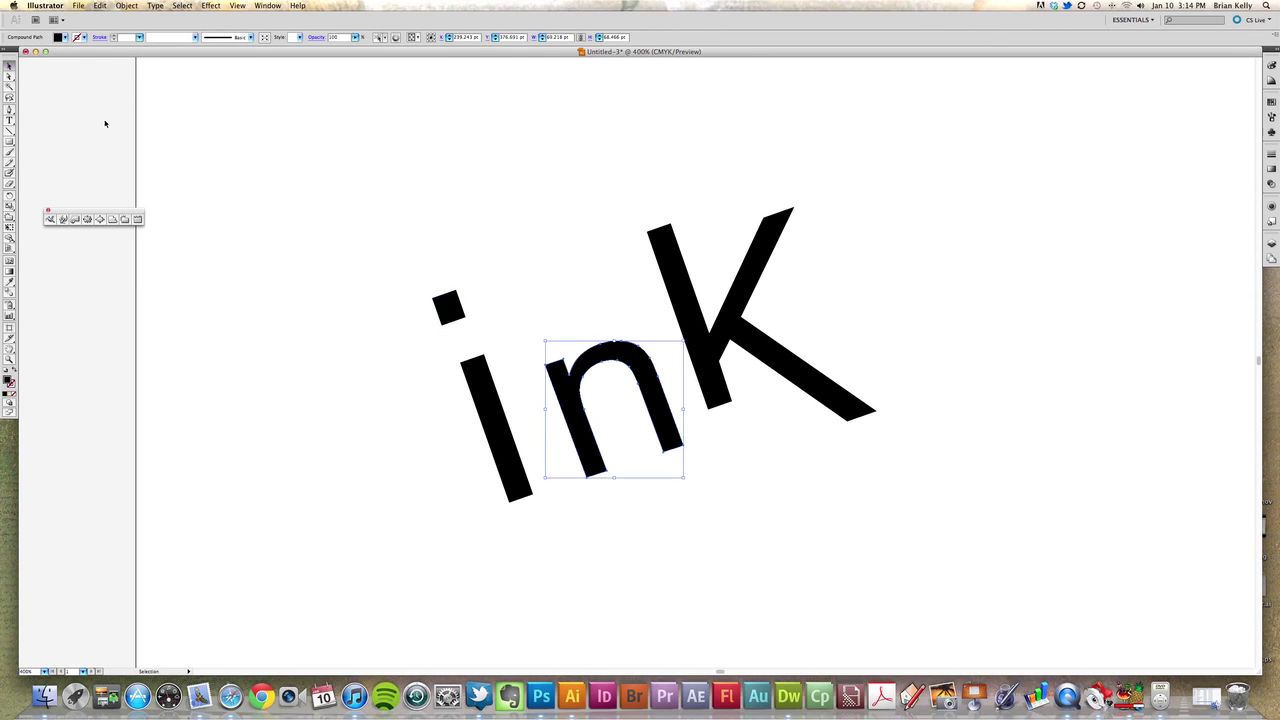
left_click(443, 311)
left_click(125, 219)
left_click_drag(448, 305, 446, 300)
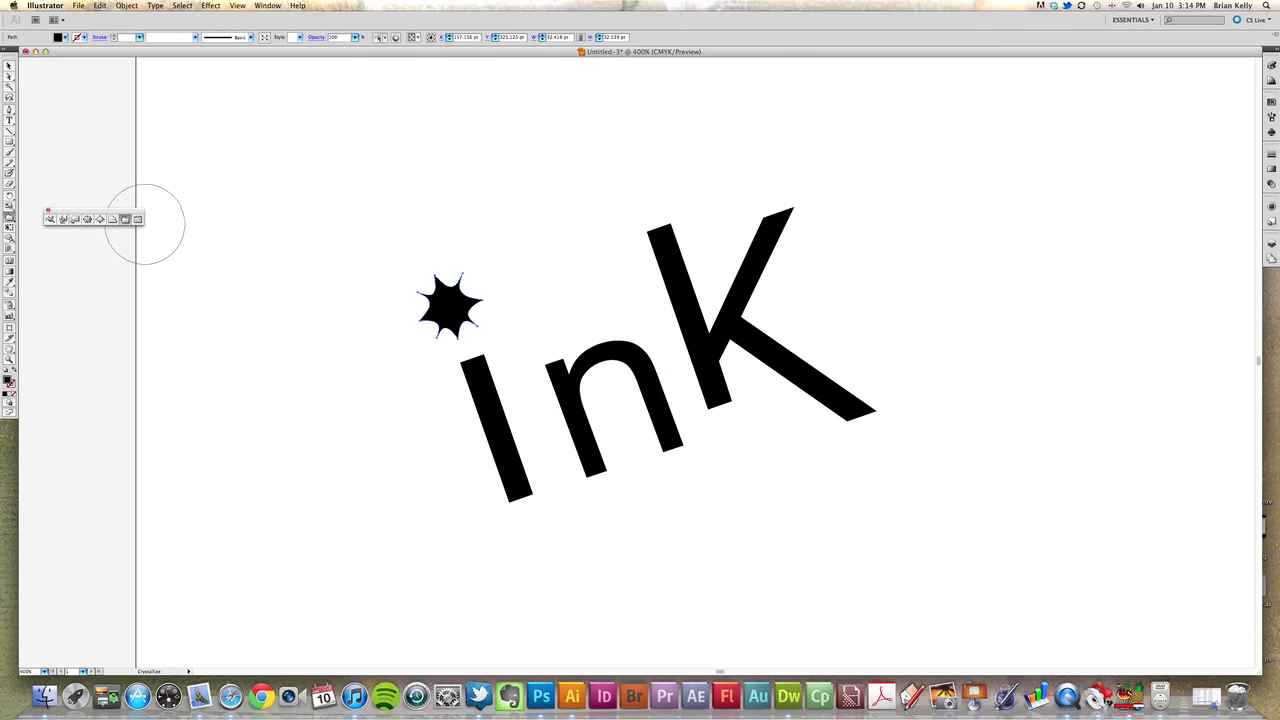
Roughen the upper arm of the k with the Wrinkle tool.
left_click(138, 220)
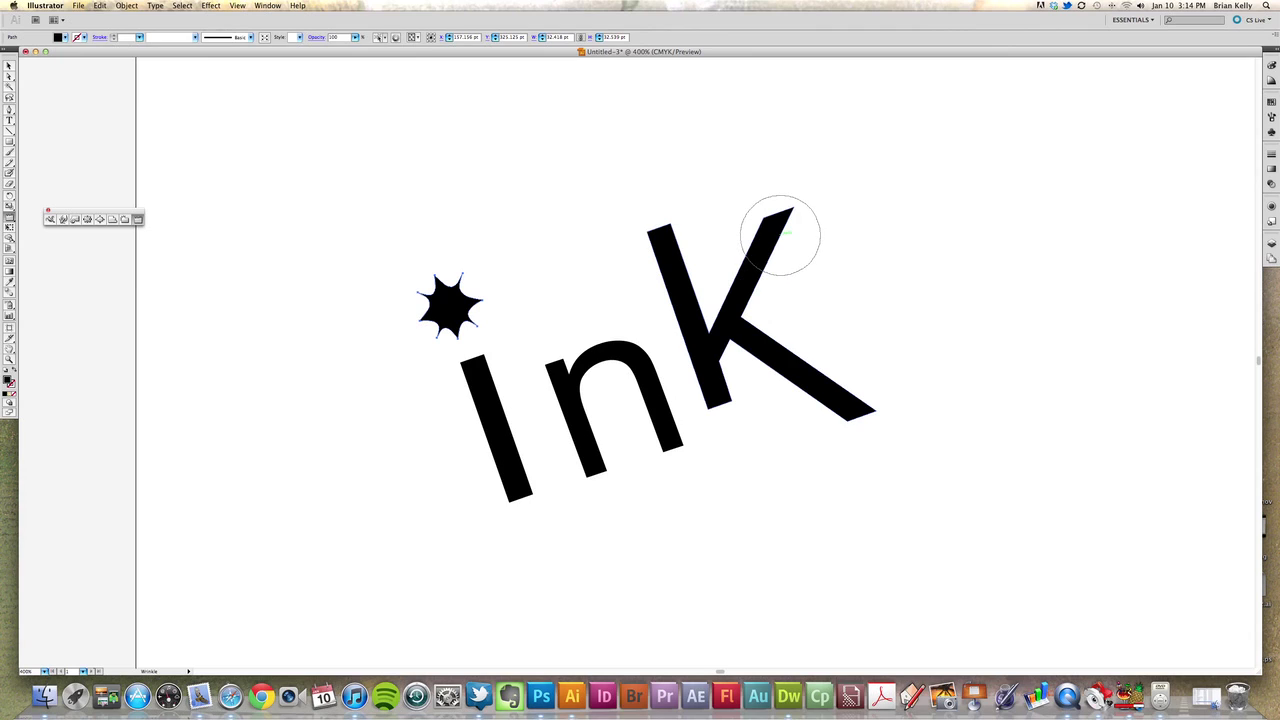
left_click(9, 65)
left_click(776, 270)
left_click(126, 221)
mouse_move(764, 260)
left_mouse_down()
mouse_move(744, 250)
mouse_move(757, 240)
mouse_move(777, 367)
mouse_move(834, 420)
mouse_move(651, 257)
mouse_move(643, 268)
left_mouse_up()
key("v")
Undo the distortion strokes on the k's upper arm.
key("super+z")
key("super+z")
key("super+z")
key("super+z")
key("super+z")
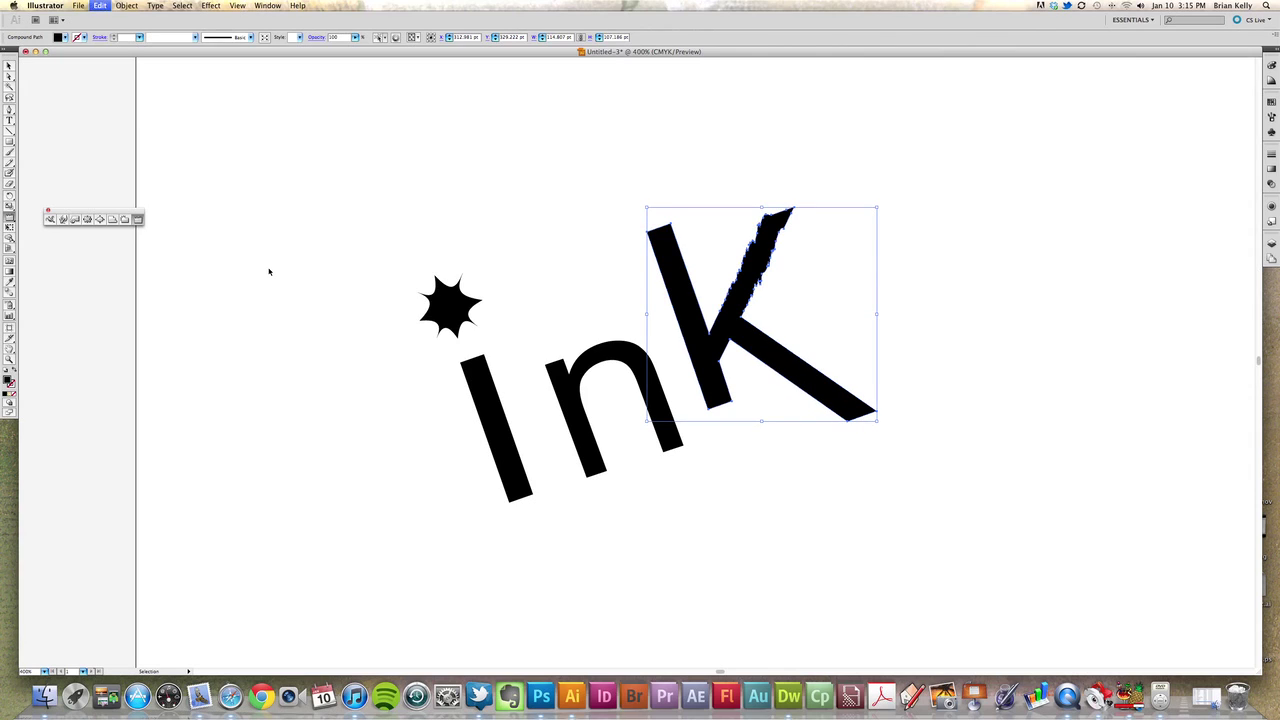
key("super+z")
key("super+z")
key("super+z")
Try the Pucker tool across the arch of the n, and undo the distortion.
left_click(88, 219)
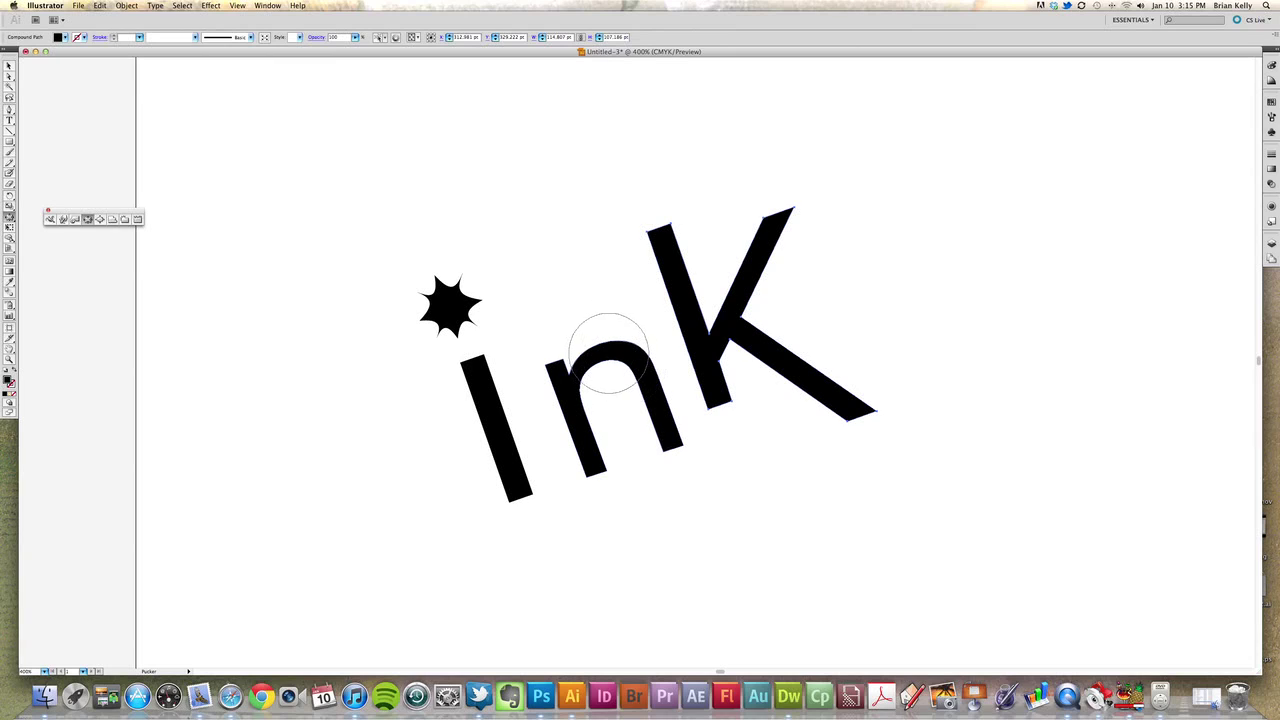
left_click(9, 67)
left_click(585, 370)
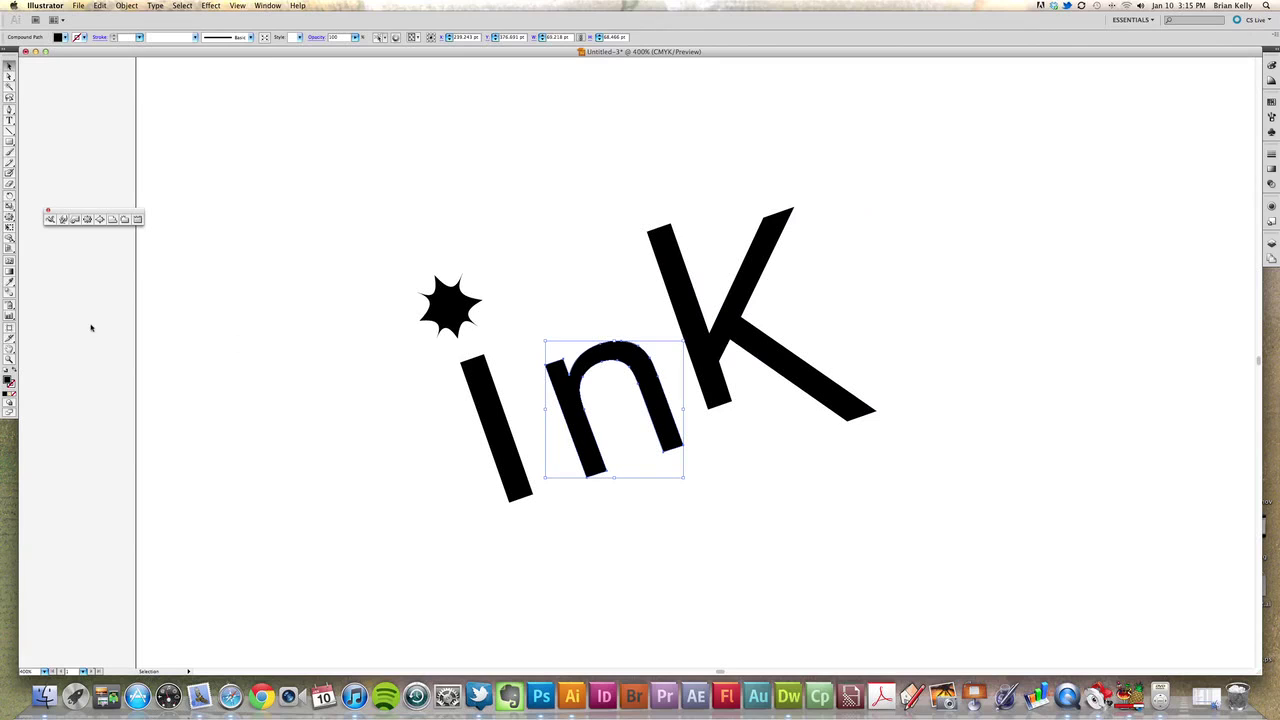
left_click(94, 221)
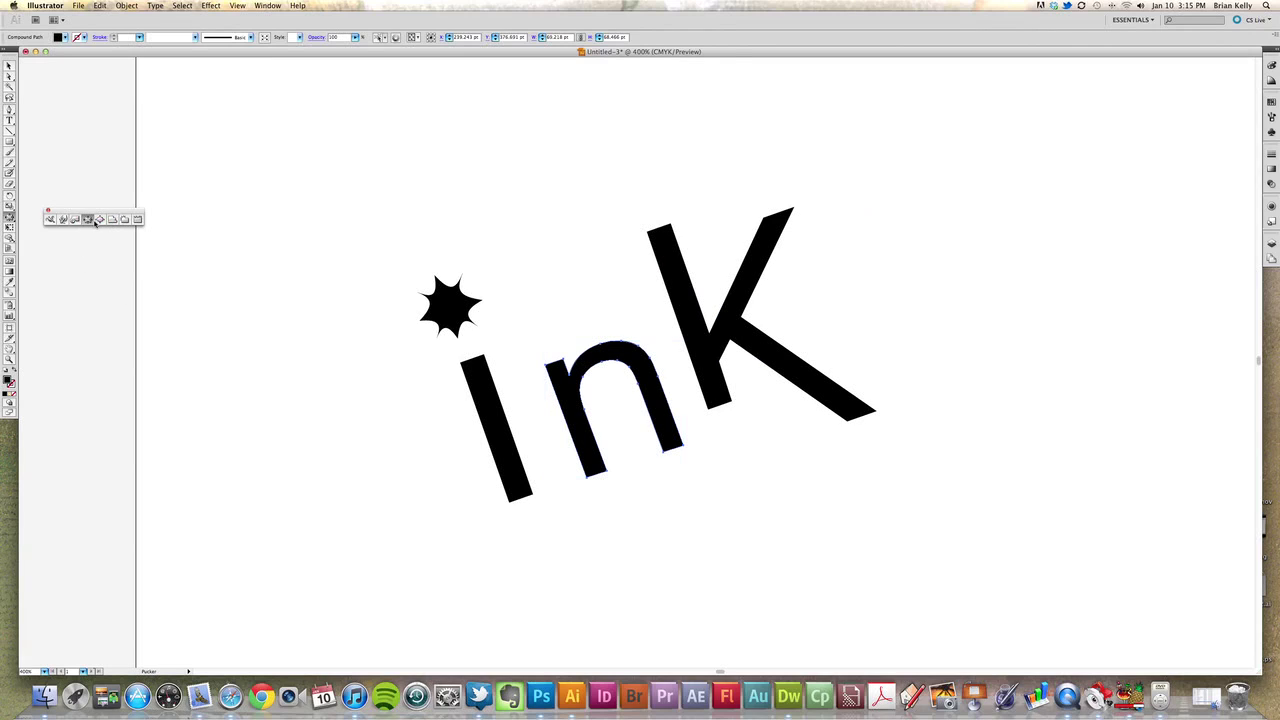
mouse_move(586, 366)
left_mouse_down()
mouse_move(611, 385)
mouse_move(581, 375)
mouse_move(596, 411)
mouse_move(580, 419)
mouse_move(588, 456)
mouse_move(650, 392)
left_mouse_up()
key("v")
key("super+z")
key("super+z")
key("super+z")
key("super+z")
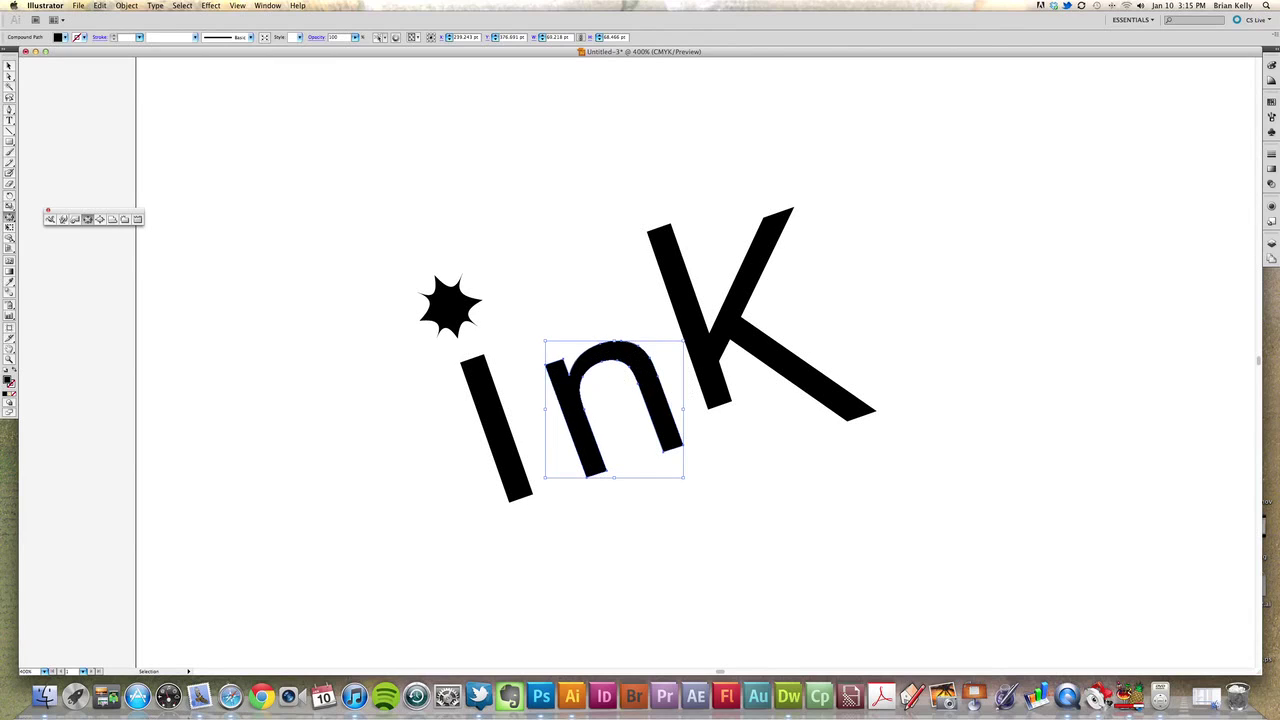
Try the Bloat tool on the arch and stem of the n, undoing each stroke.
left_click(99, 219)
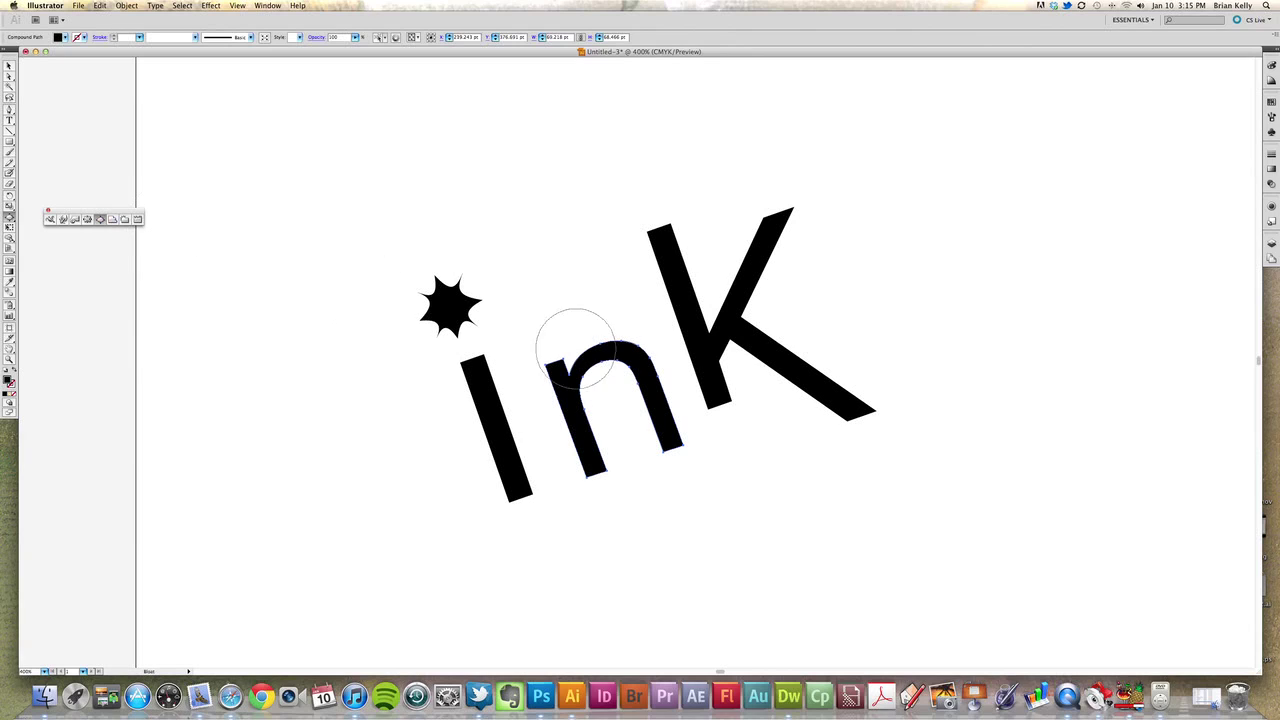
mouse_move(586, 363)
left_mouse_down()
mouse_move(612, 362)
mouse_move(608, 372)
left_mouse_up()
key("super+z")
mouse_move(591, 422)
left_mouse_down()
mouse_move(618, 389)
mouse_move(625, 425)
left_mouse_up()
key("super+z")
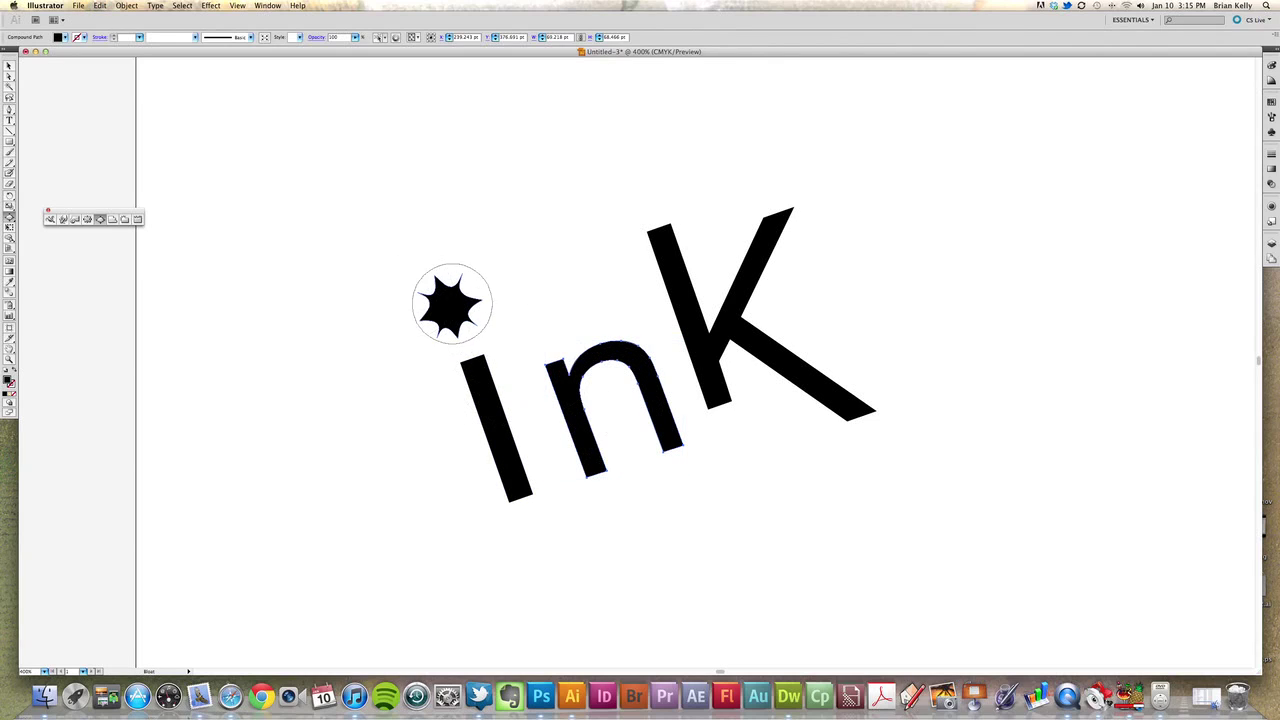
Try the Warp tool on the arms of the k, and undo all of its strokes.
left_click(9, 77)
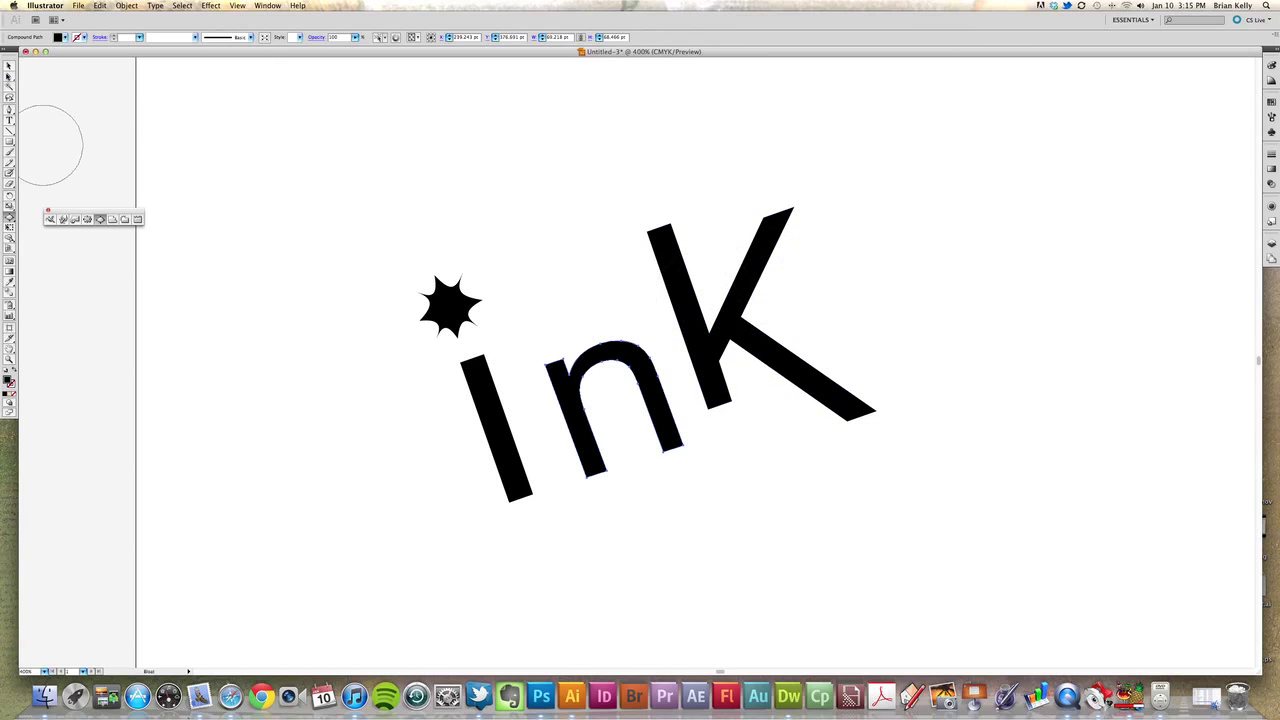
left_click(8, 66)
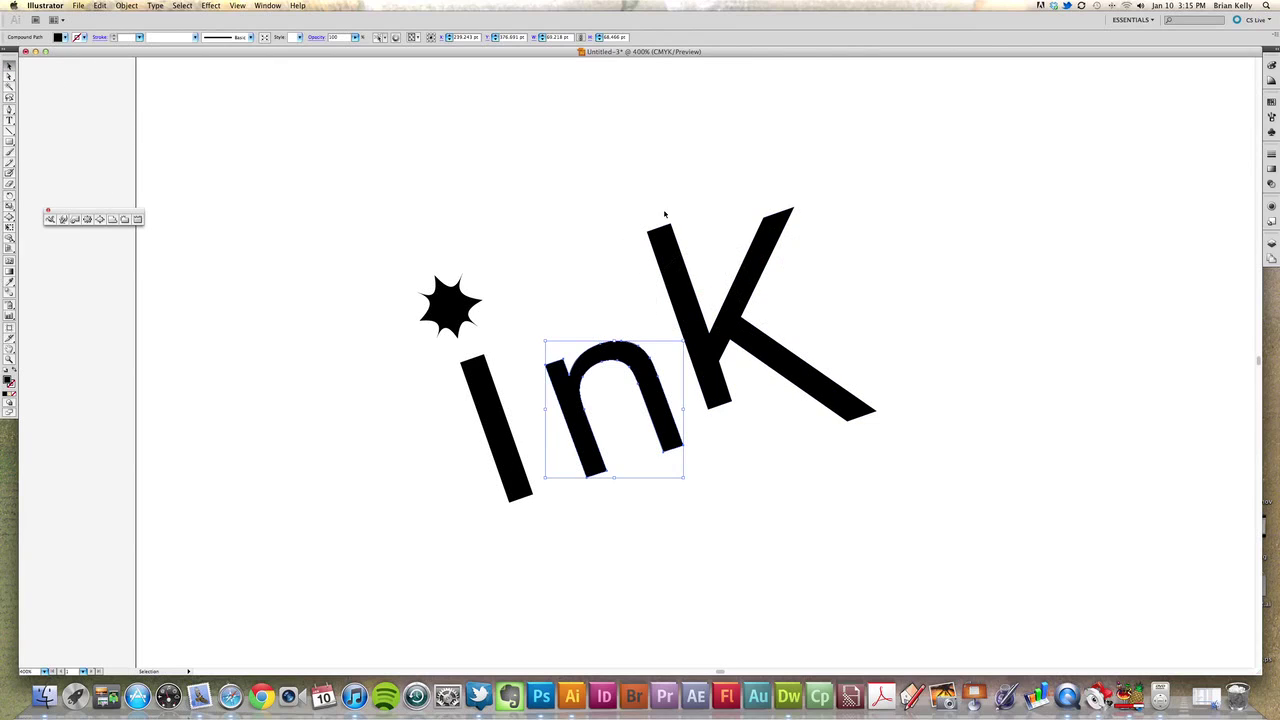
left_click(678, 276)
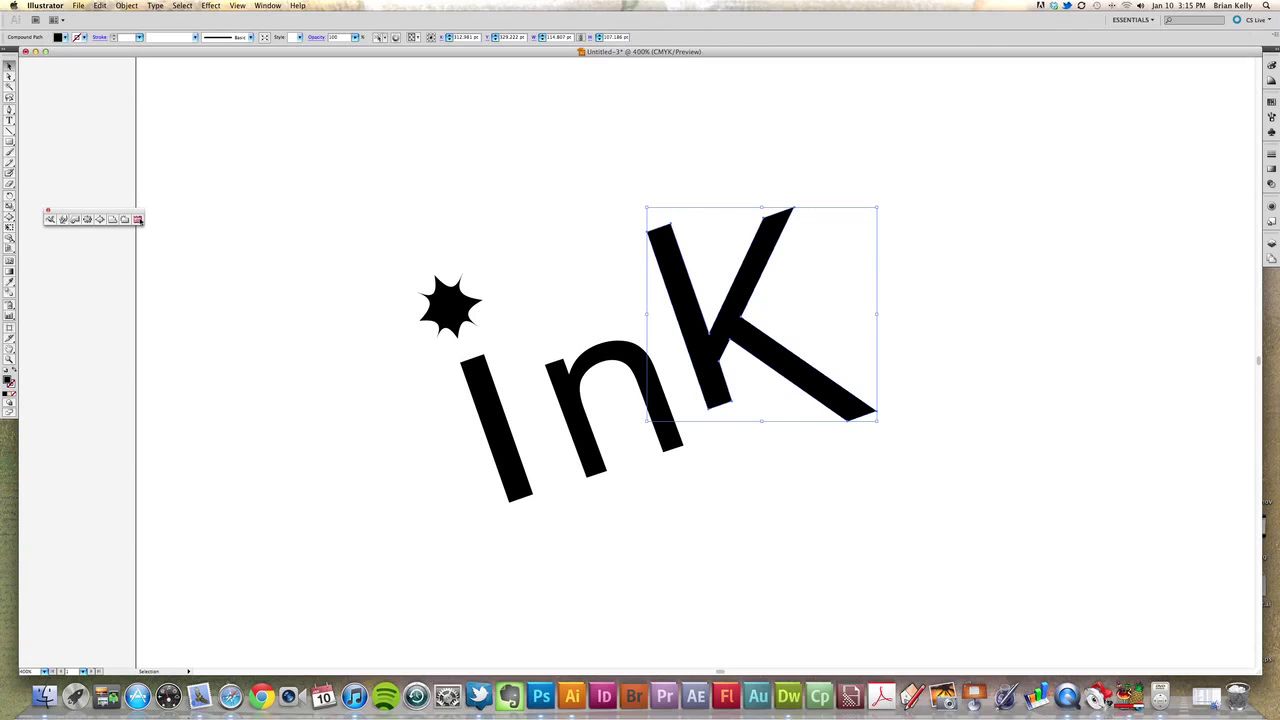
left_click(66, 220)
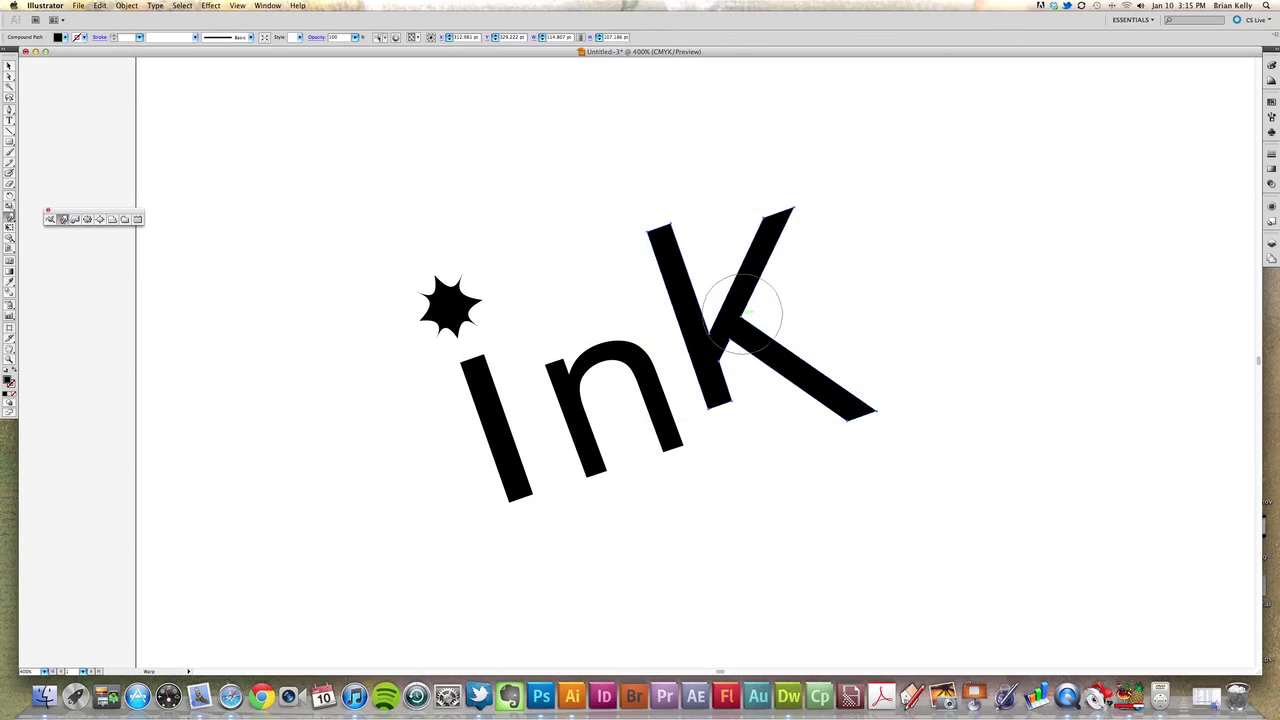
left_click_drag(721, 287, 770, 319)
key("super+z")
mouse_move(782, 362)
left_mouse_down()
mouse_move(795, 354)
mouse_move(830, 374)
mouse_move(786, 286)
mouse_move(737, 263)
mouse_move(757, 222)
left_mouse_up()
key("super+z")
key("super+z")
key("super+z")
key("super+z")
Try the Scribble effect with the Moiré preset on the k, and cancel it.
left_click(9, 66)
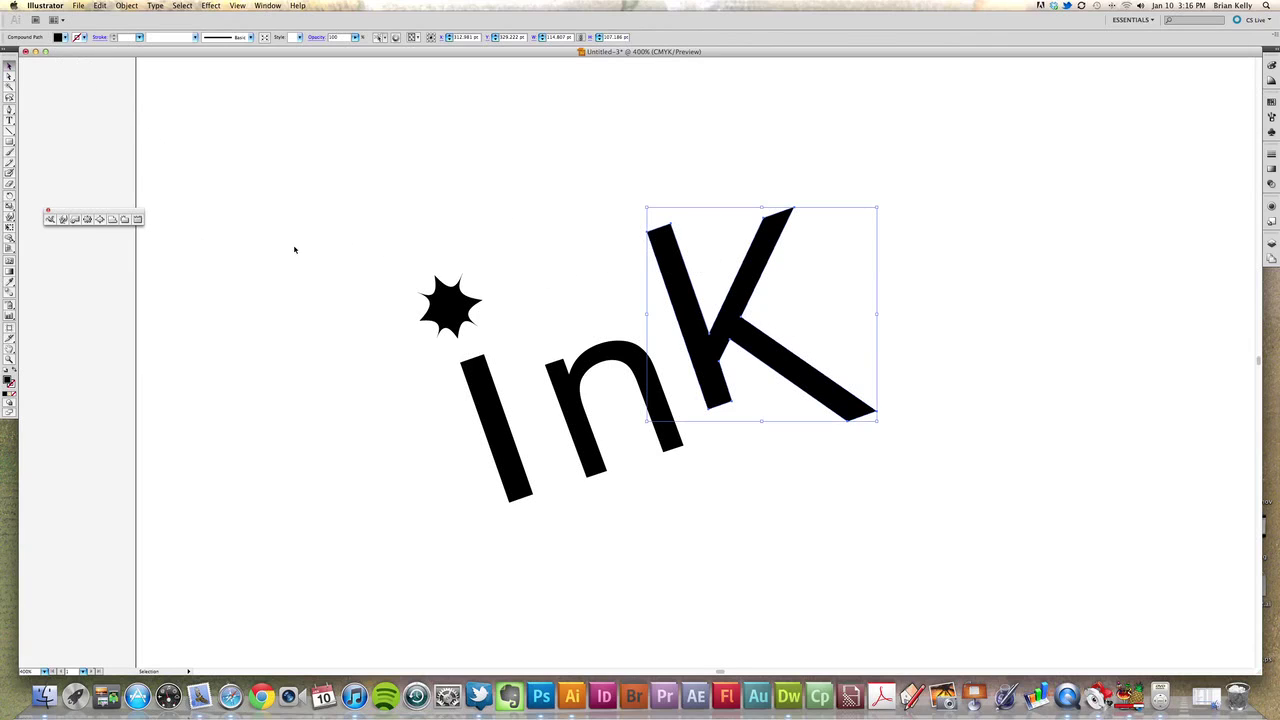
left_click(855, 332)
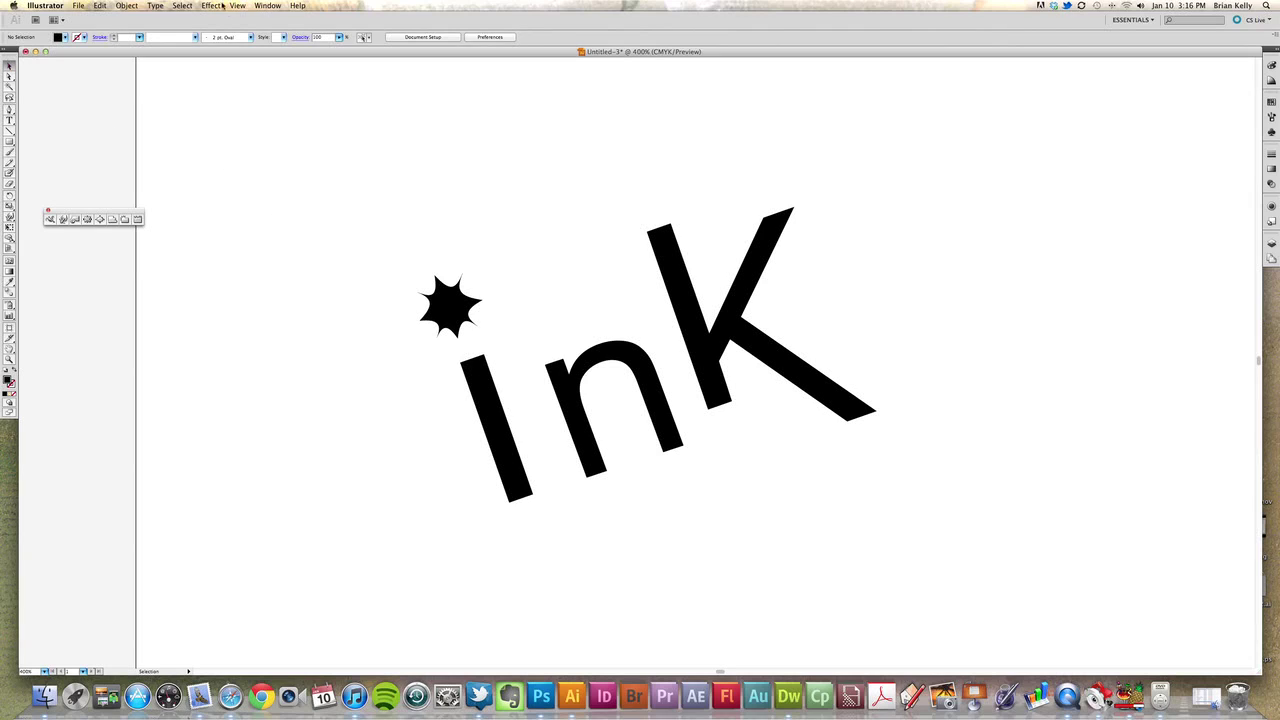
left_click(681, 270)
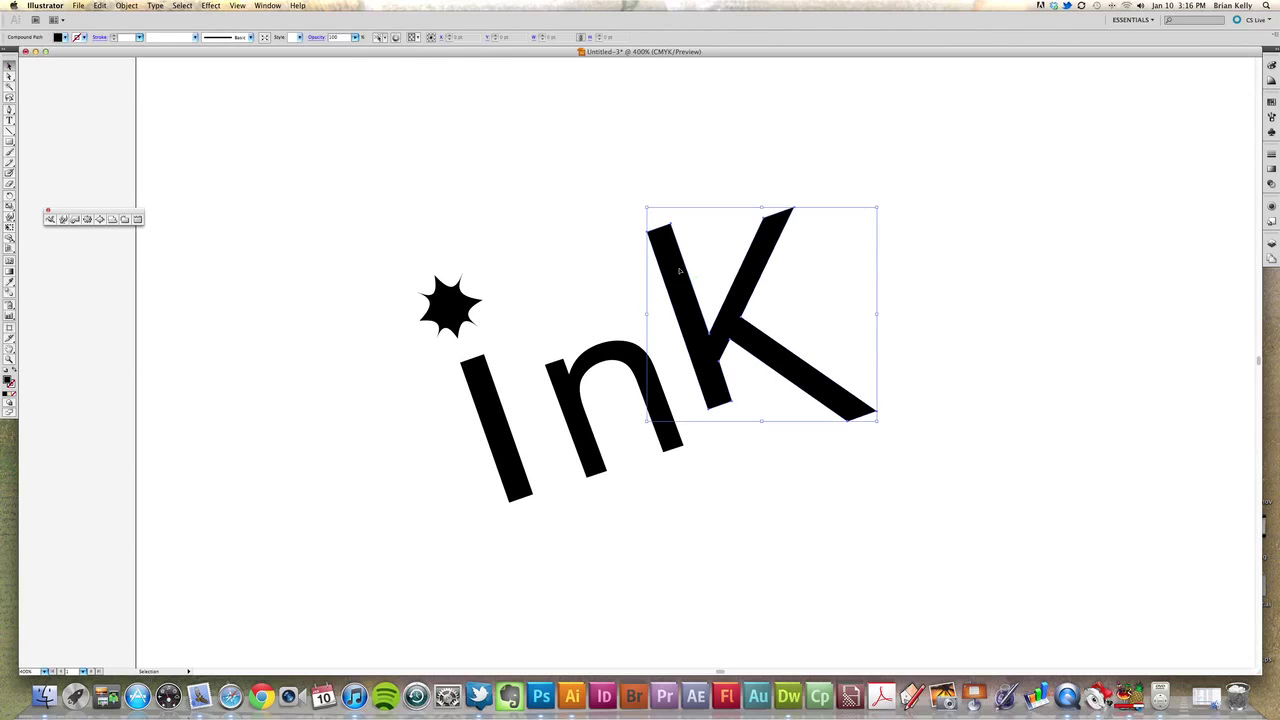
left_click(233, 5)
mouse_move(218, 7)
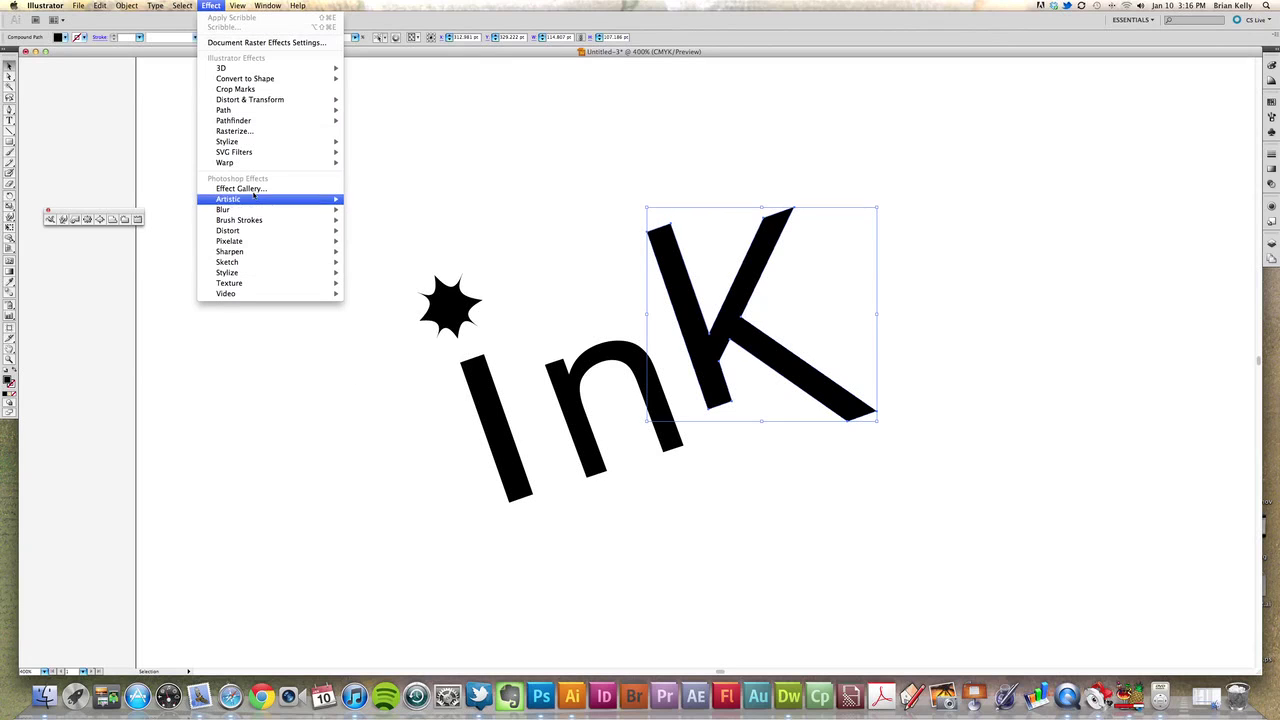
mouse_move(260, 142)
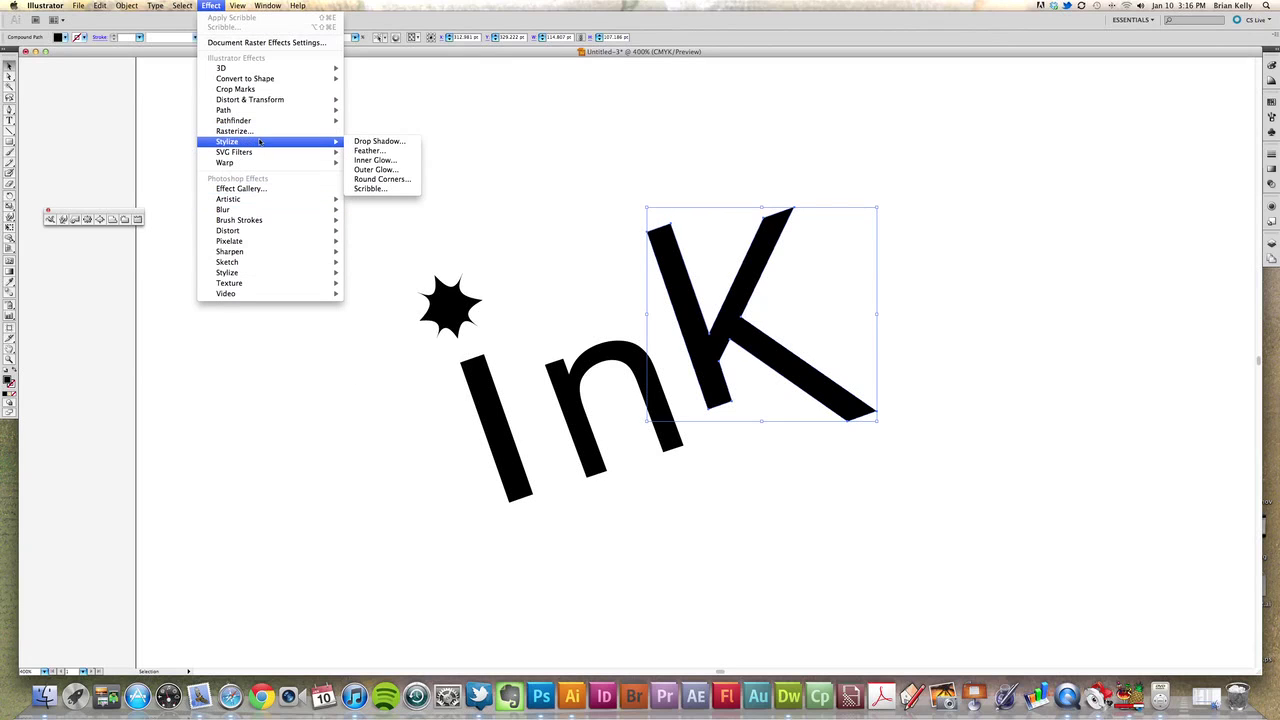
mouse_move(258, 166)
left_click(382, 190)
mouse_move(659, 187)
left_mouse_down()
mouse_move(997, 162)
mouse_move(1001, 147)
left_mouse_up()
left_click(928, 163)
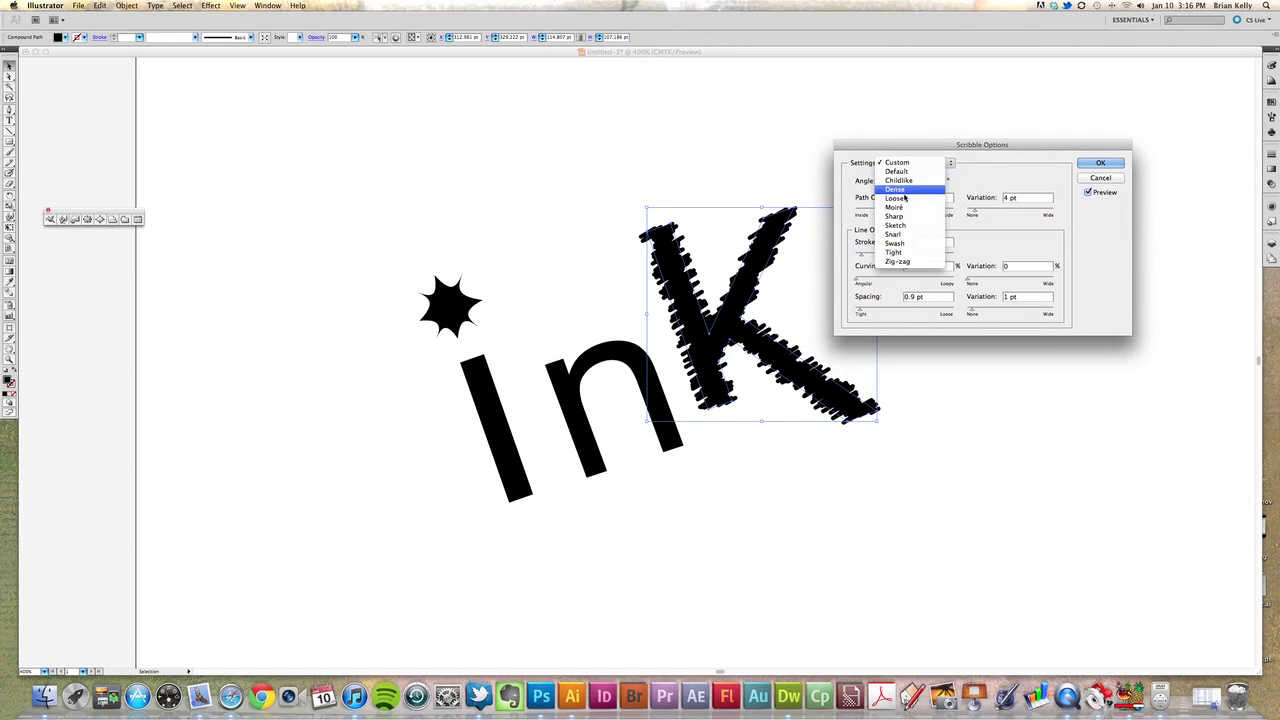
left_click(905, 207)
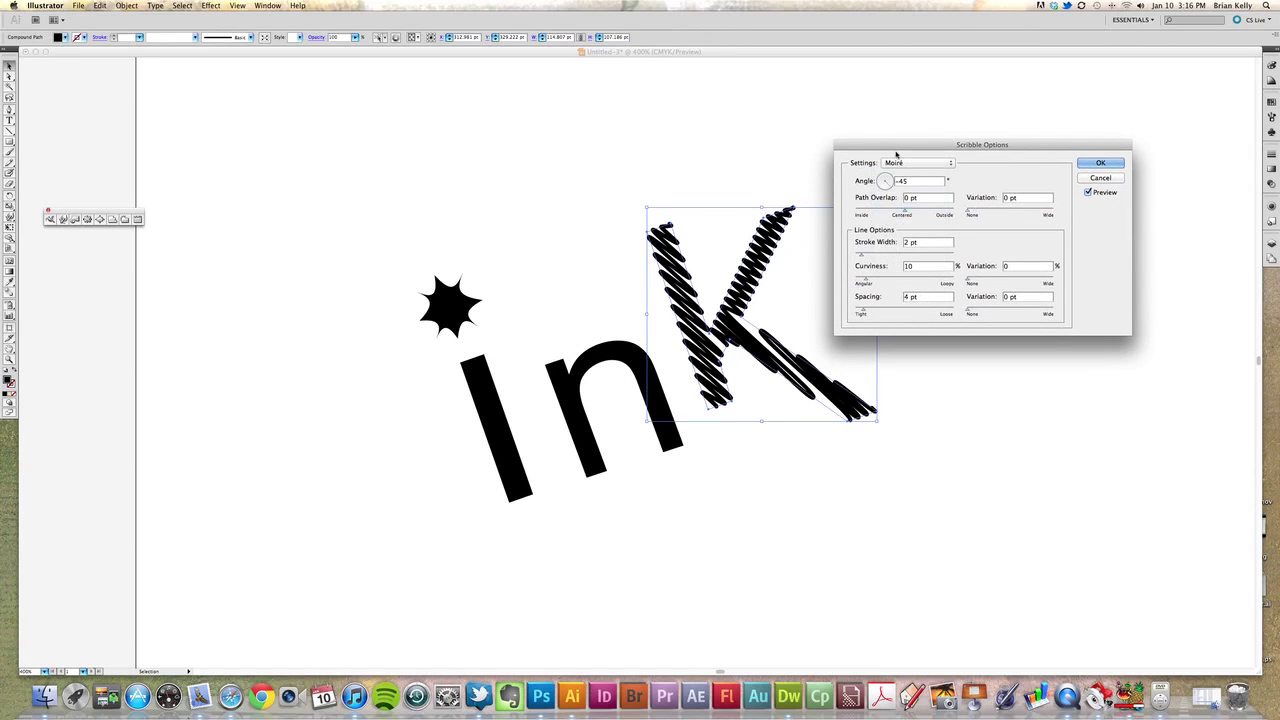
left_click_drag(897, 155, 930, 138)
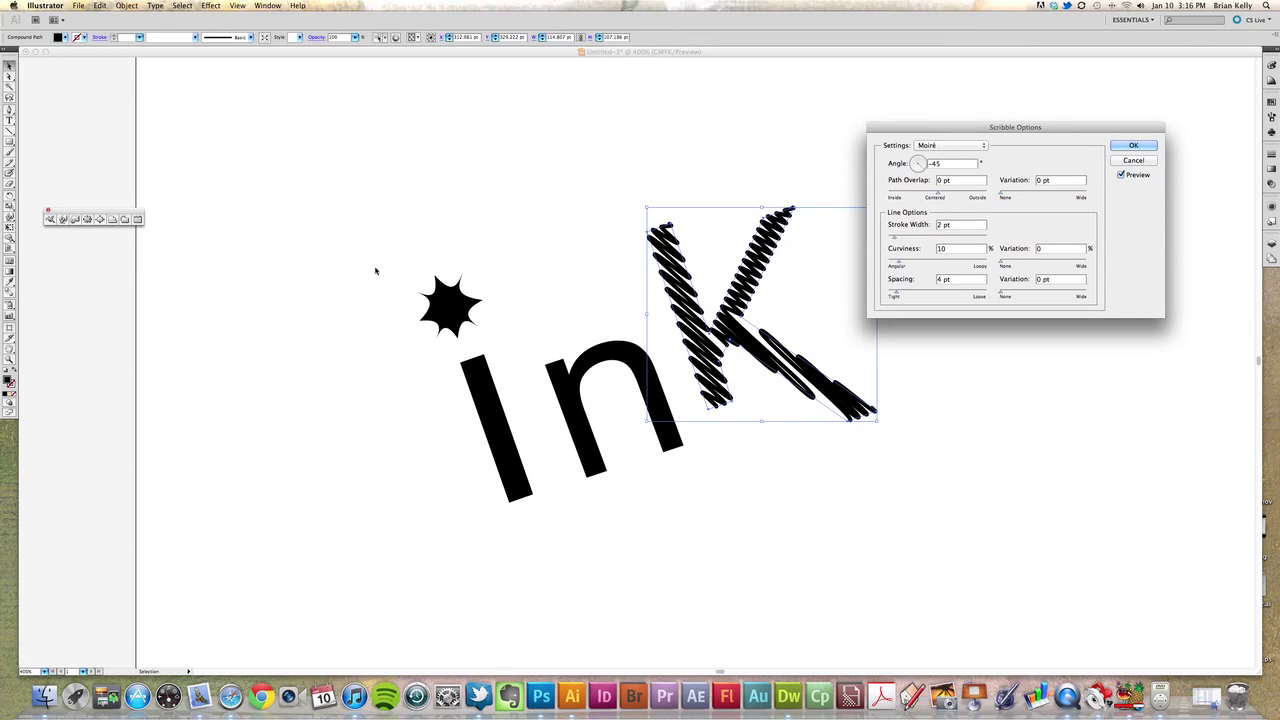
left_click_drag(957, 129, 951, 120)
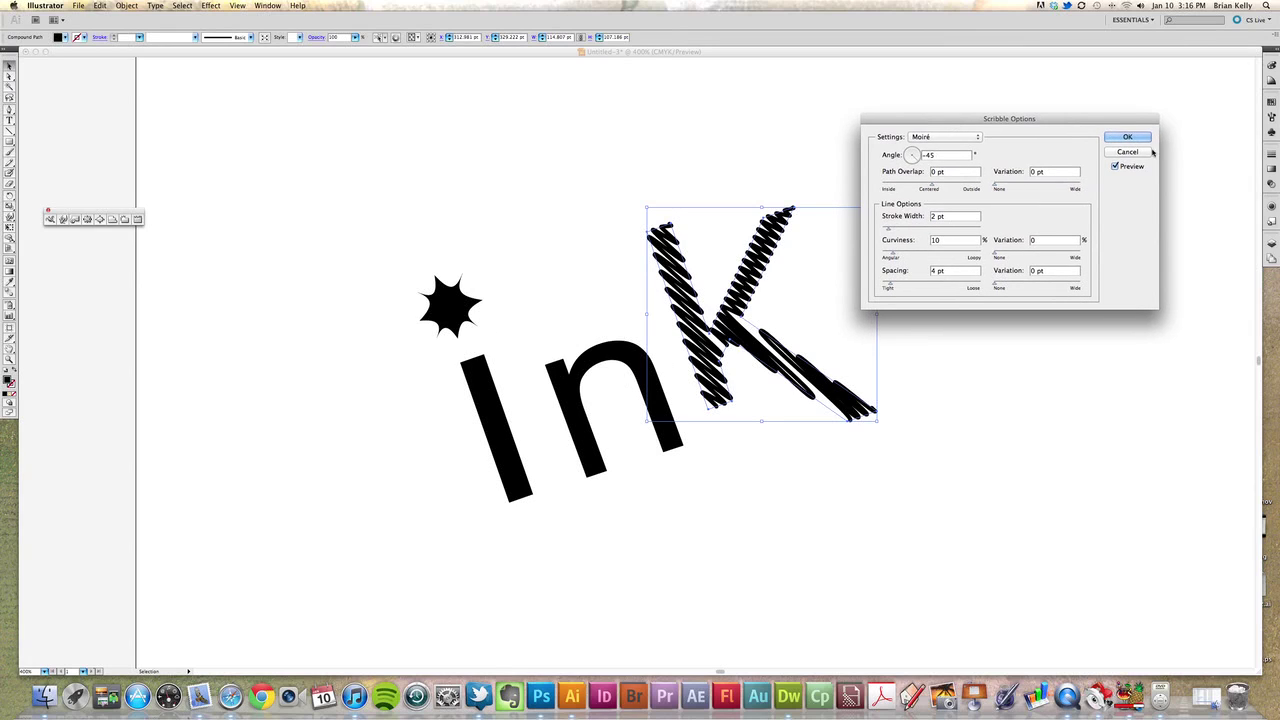
left_click(1145, 153)
left_click(910, 240)
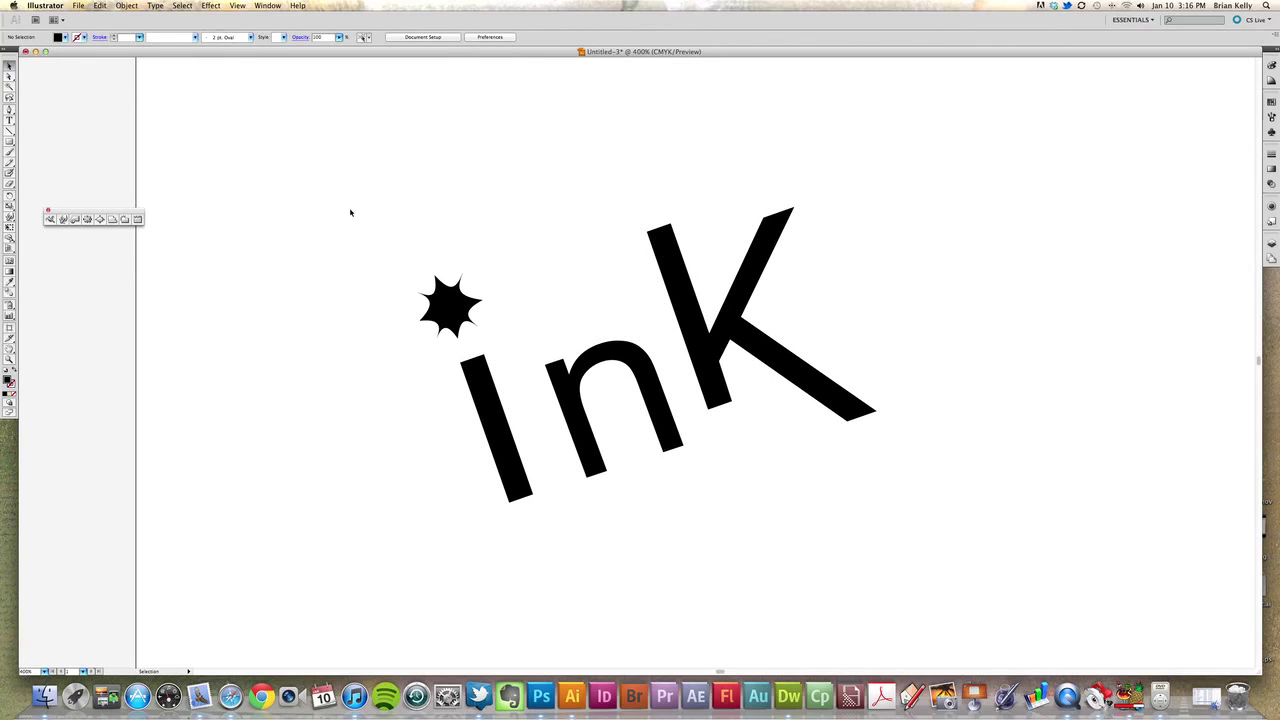
Copy the stem of the i together with the n and k, leaving out the star-shaped dot.
left_click_drag(866, 497, 551, 244)
left_click(380, 197)
left_click_drag(945, 511, 425, 395)
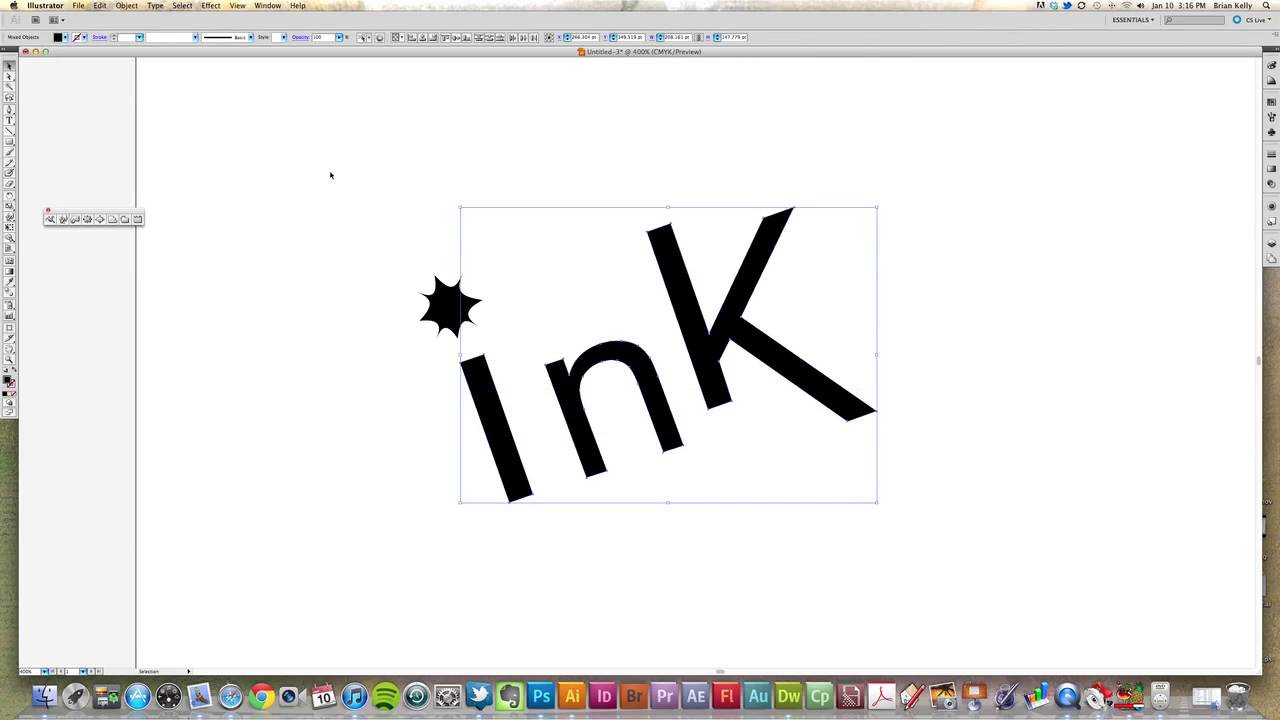
left_click(100, 6)
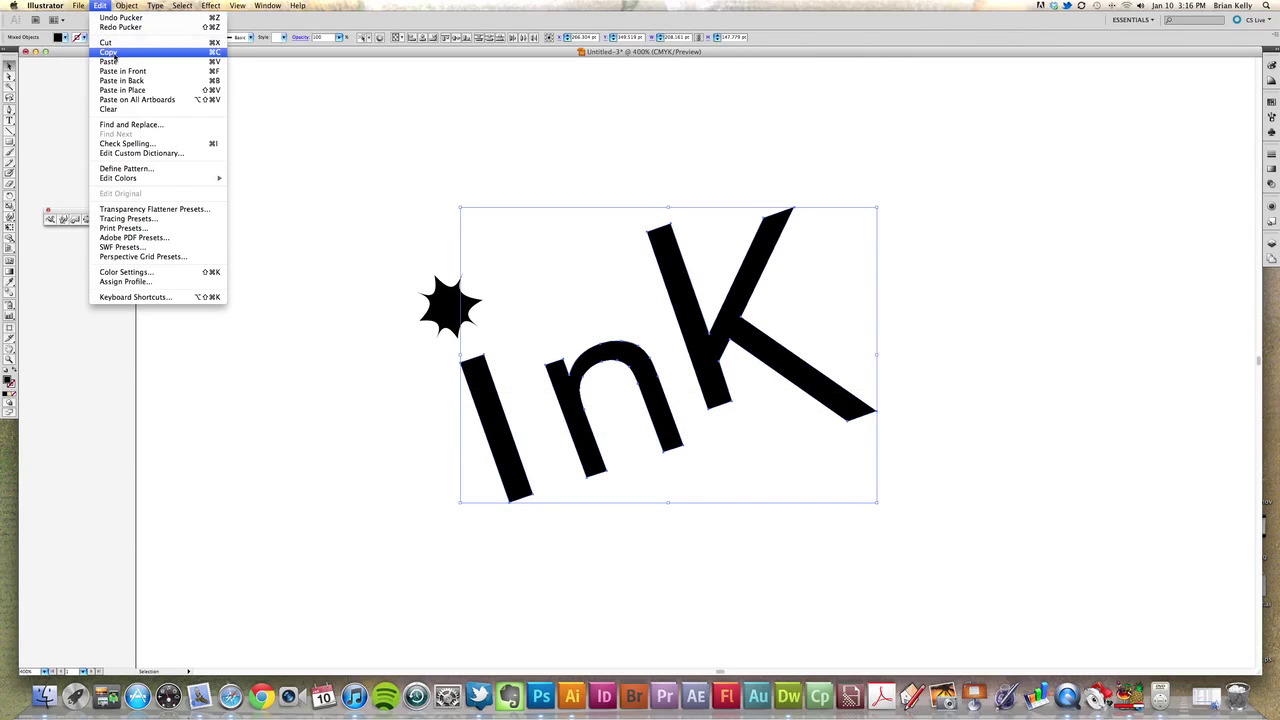
left_click(108, 49)
Switch to Photoshop, paste the letters into Untitled-2.psd as a Smart Object, and scale them proportionally to about 169.5%.
left_click(540, 700)
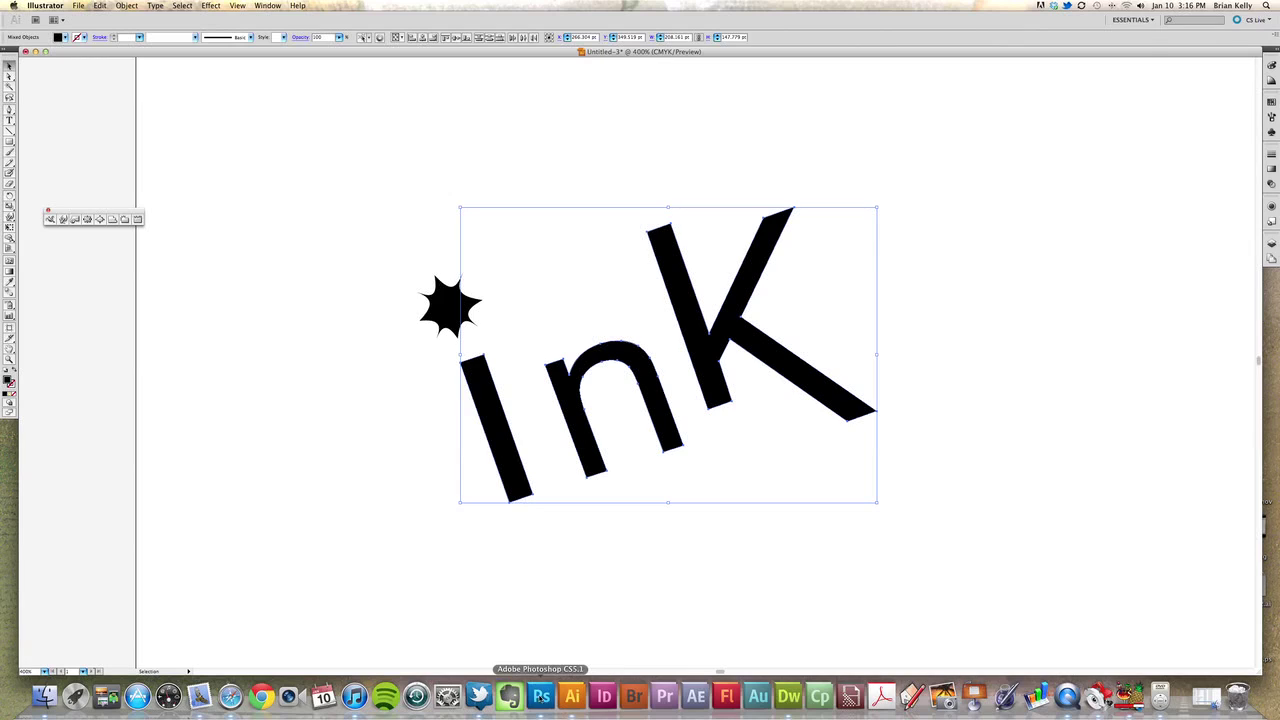
left_click_drag(299, 83, 301, 79)
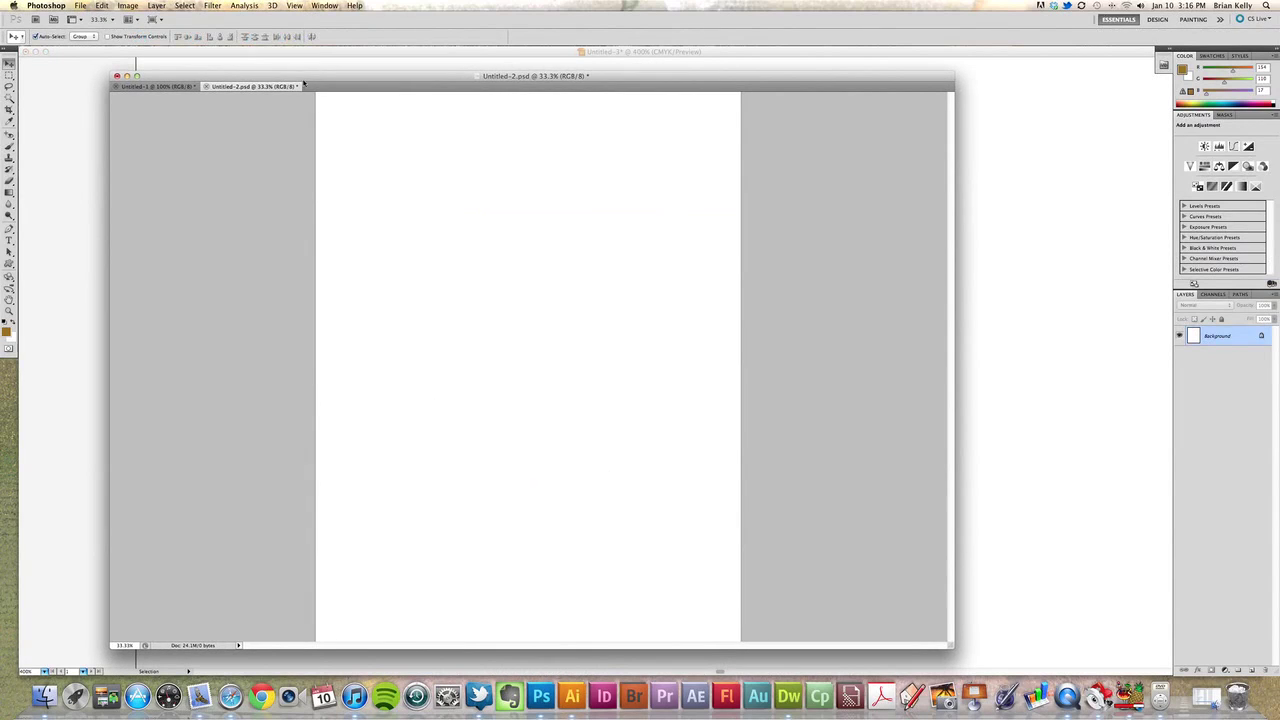
left_click(100, 6)
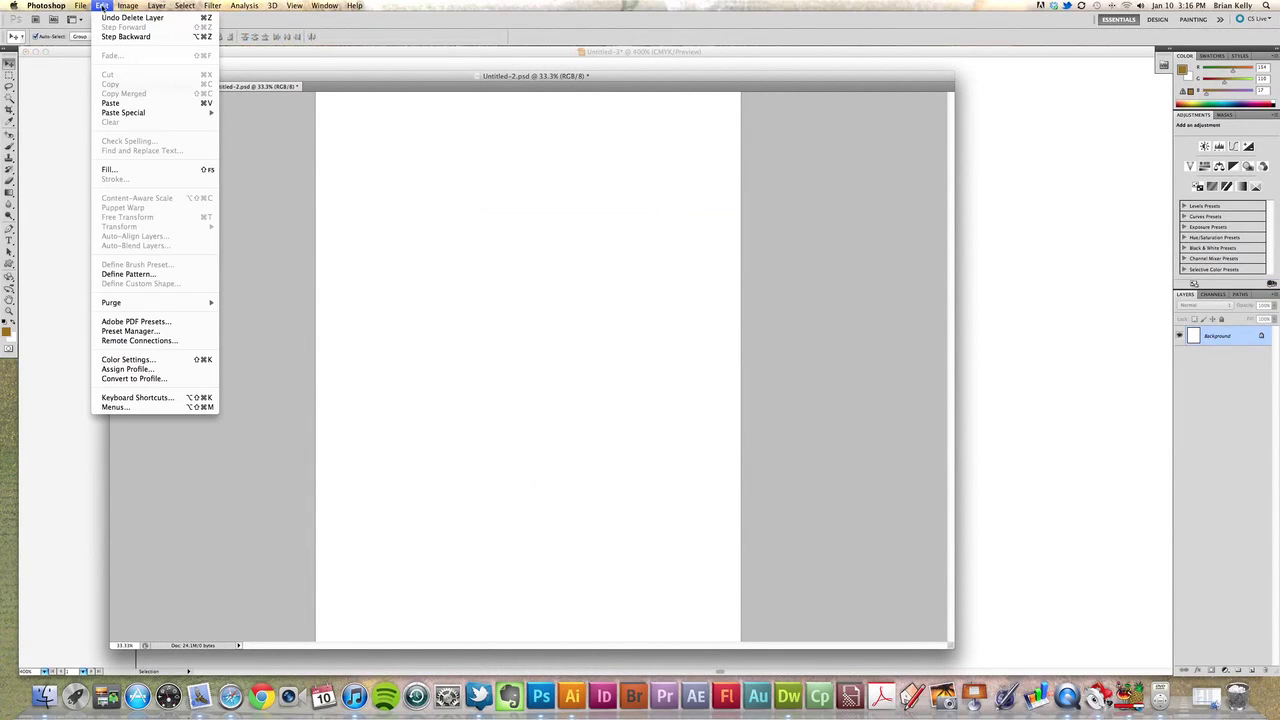
left_click(112, 103)
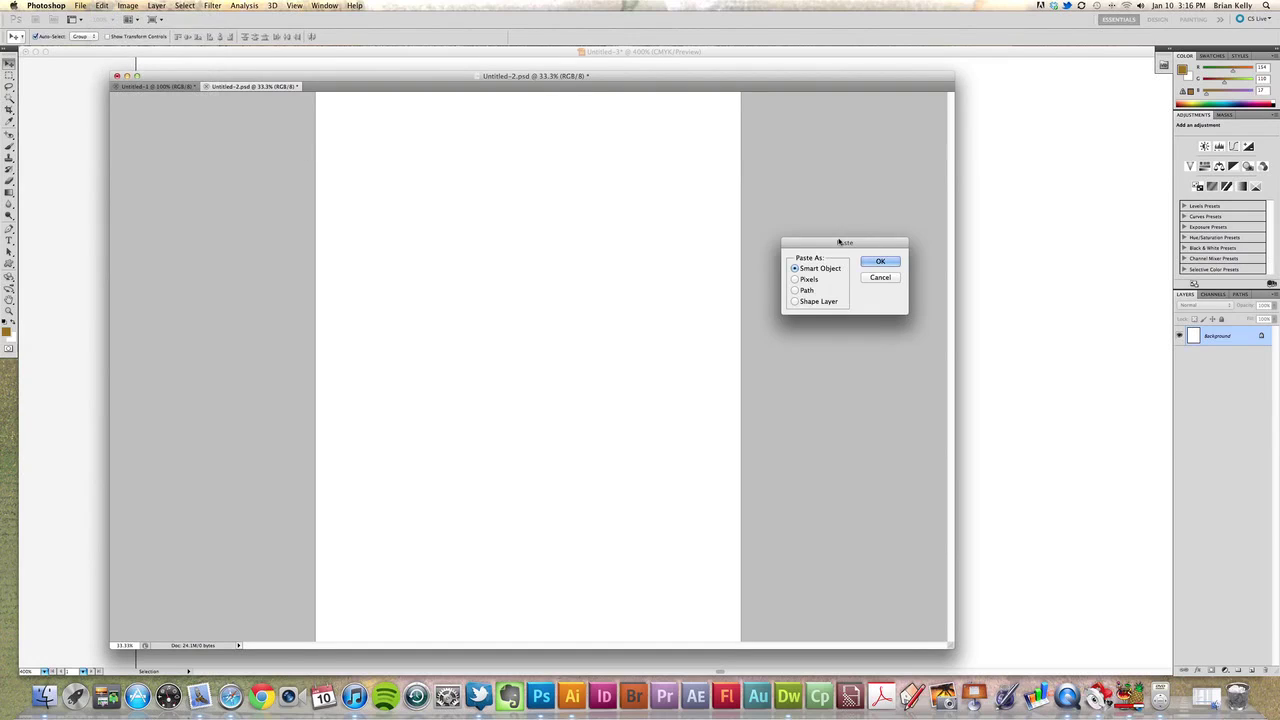
left_click_drag(839, 243, 849, 234)
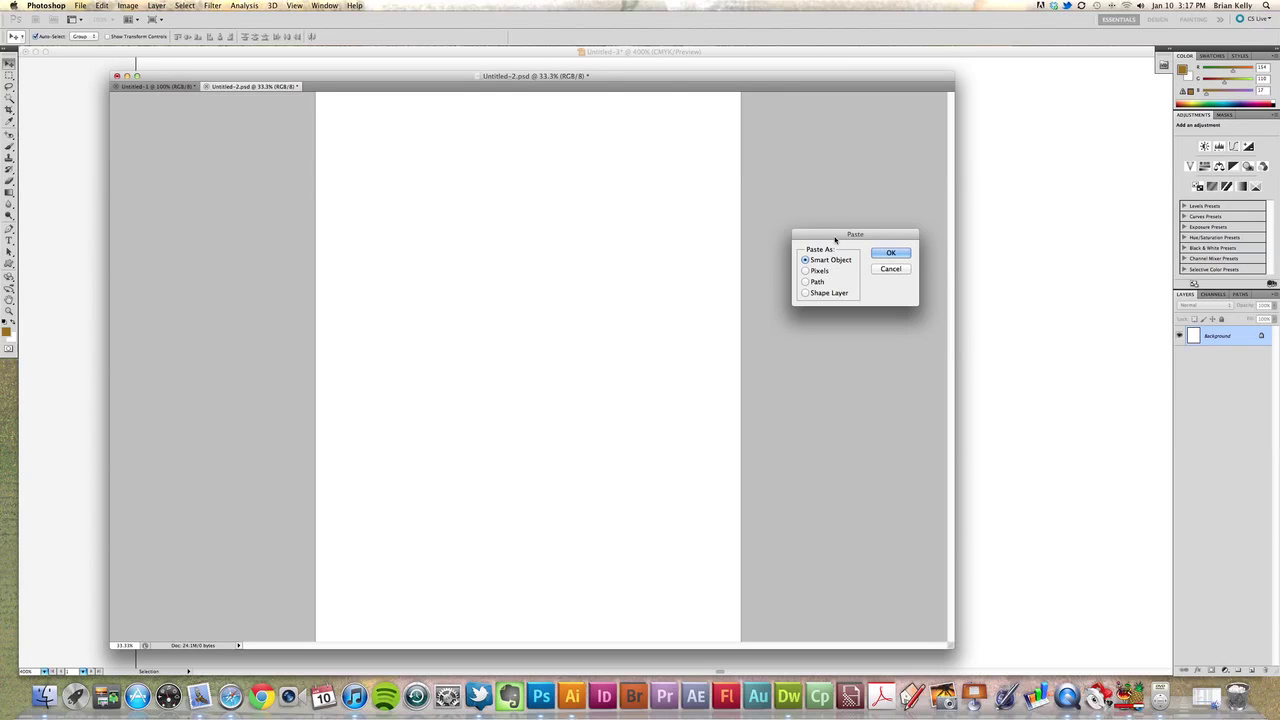
left_click_drag(836, 239, 831, 238)
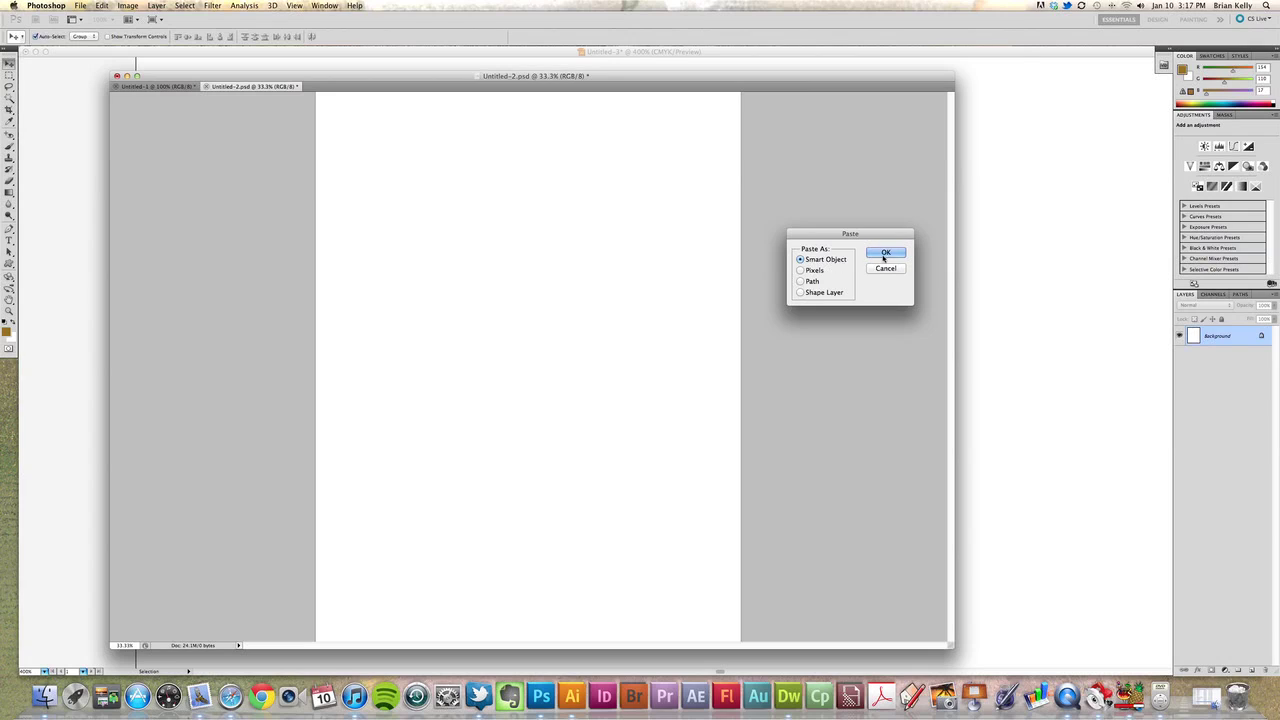
left_click(877, 254)
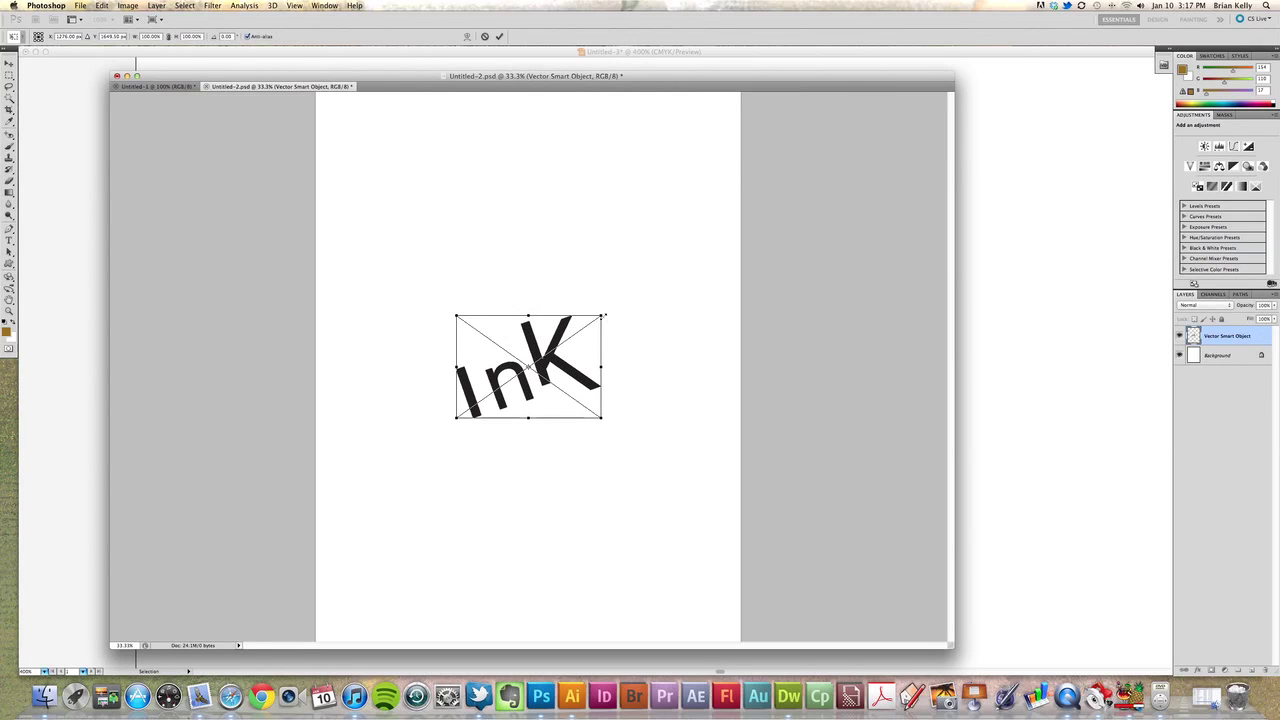
left_click_drag(603, 315, 652, 280)
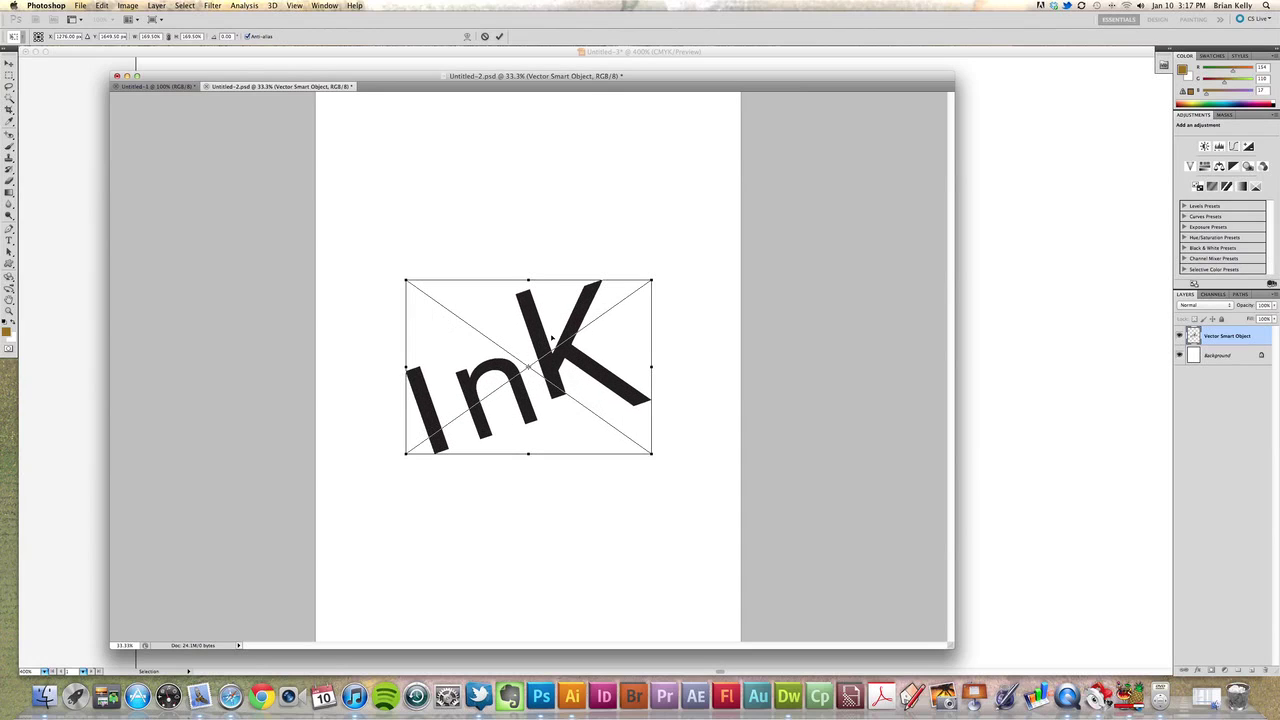
key("Return")
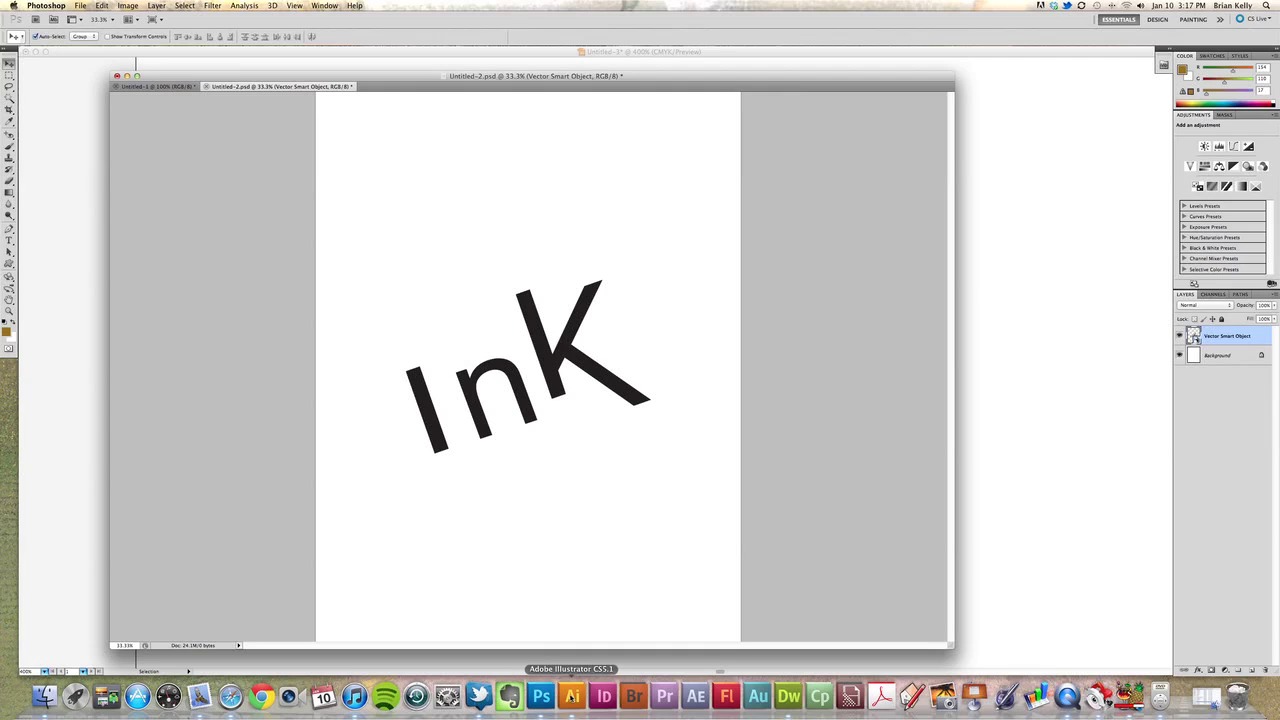
Switch back to Illustrator and copy only the star-shaped dot of the i.
left_click(572, 697)
left_click(410, 240)
left_click(449, 305)
left_click(100, 6)
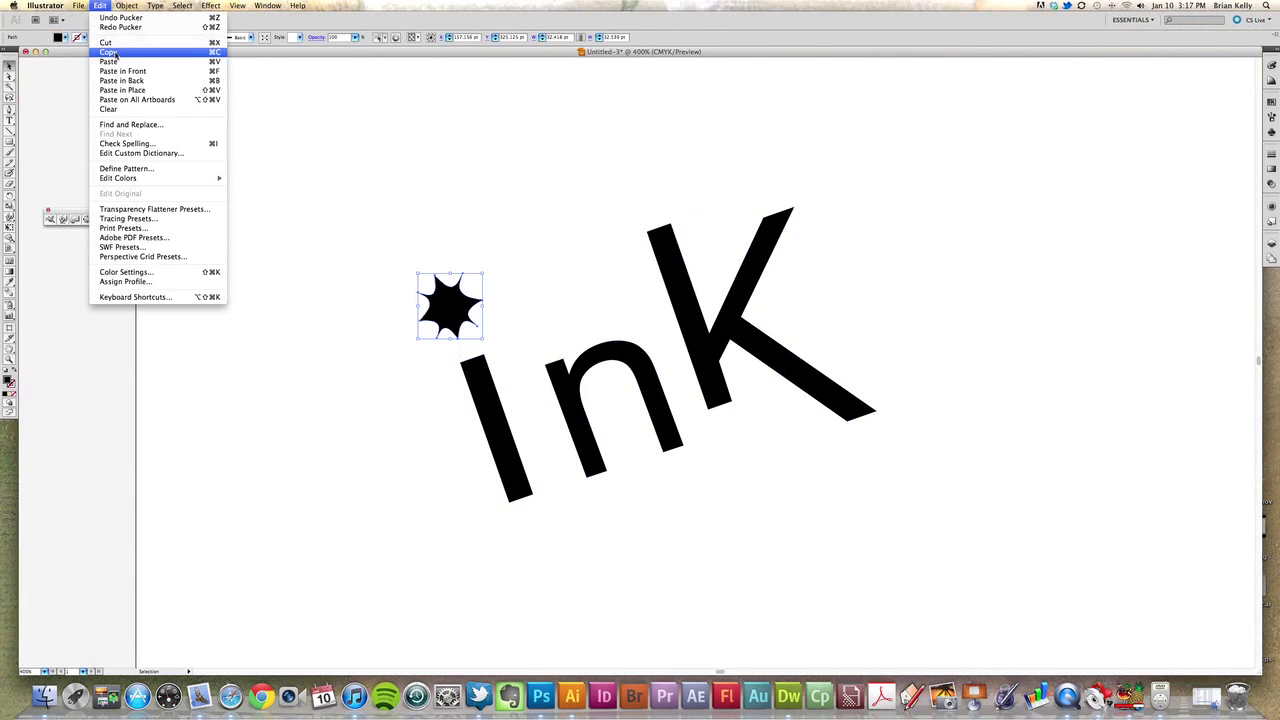
left_click(115, 52)
Switch to Photoshop and paste the star-shaped dot into Untitled-2.psd as a Smart Object.
left_click(541, 697)
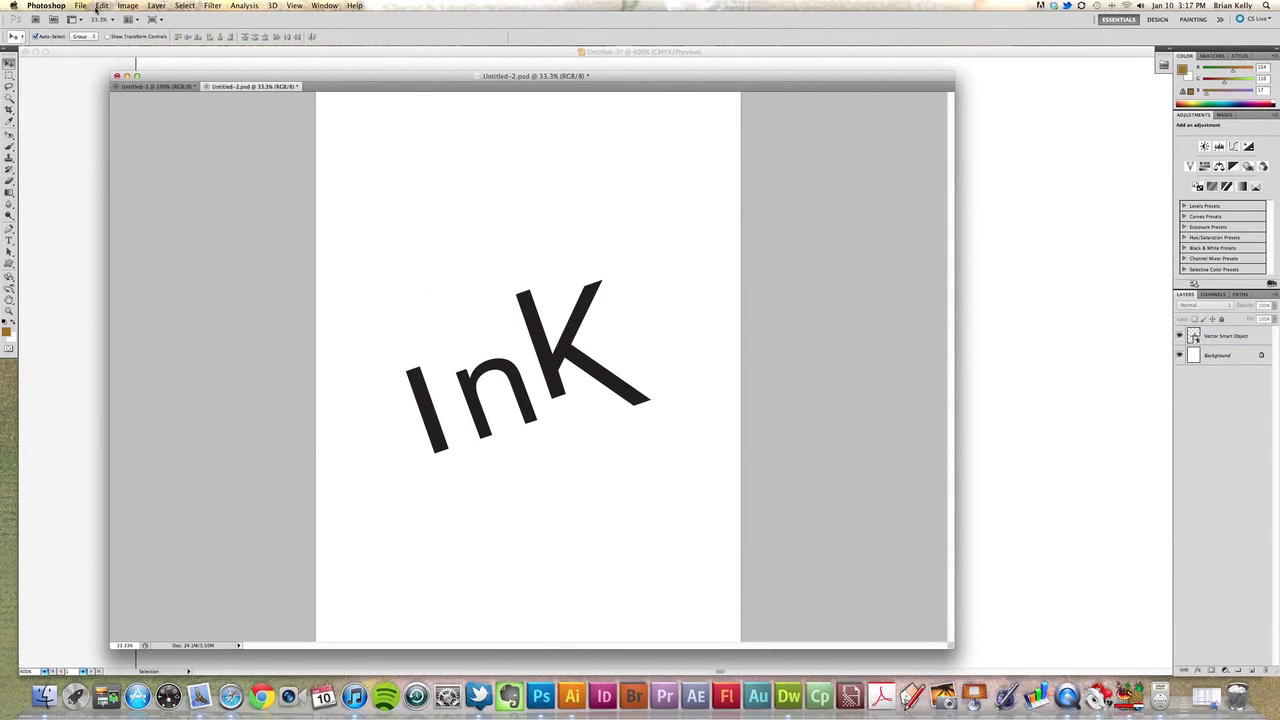
left_click(100, 6)
left_click(121, 105)
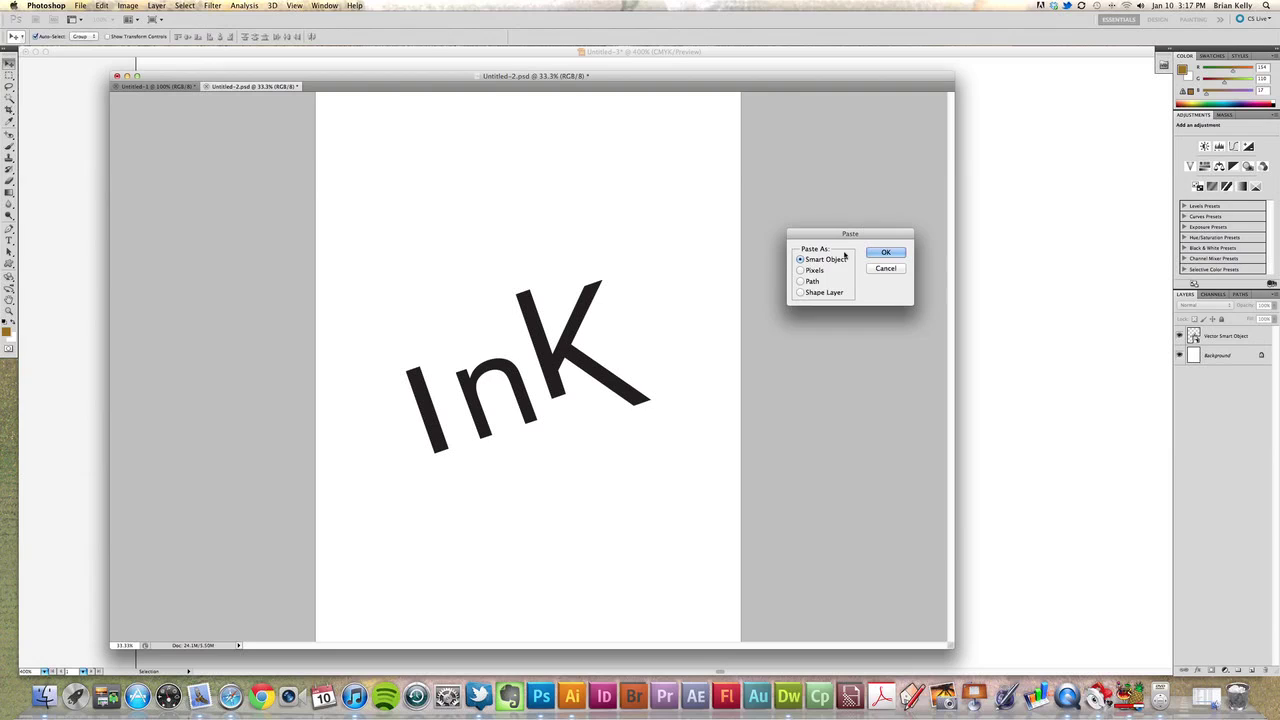
left_click(885, 252)
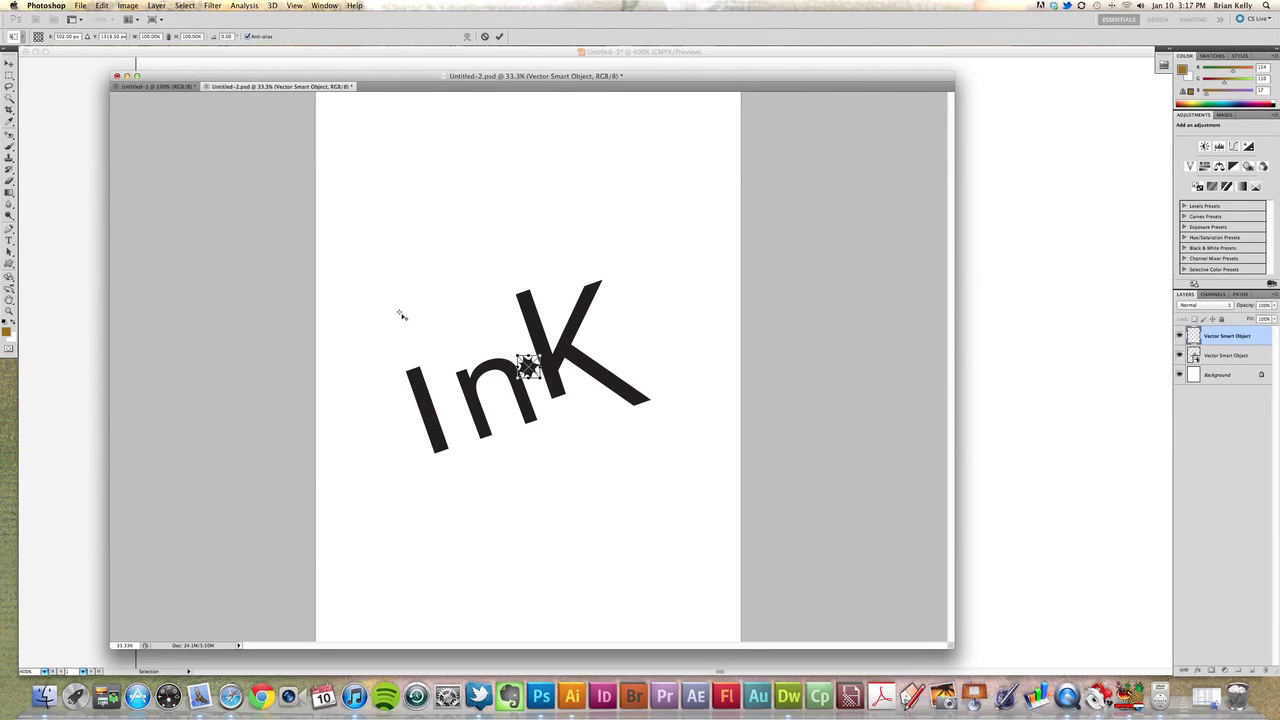
Enlarge the pasted star proportionally and place it above the stem of the i.
key("super+z")
left_click_drag(541, 355, 580, 316)
mouse_move(517, 350)
left_mouse_down()
mouse_move(440, 347)
mouse_move(389, 292)
mouse_move(358, 281)
mouse_move(368, 292)
left_mouse_up()
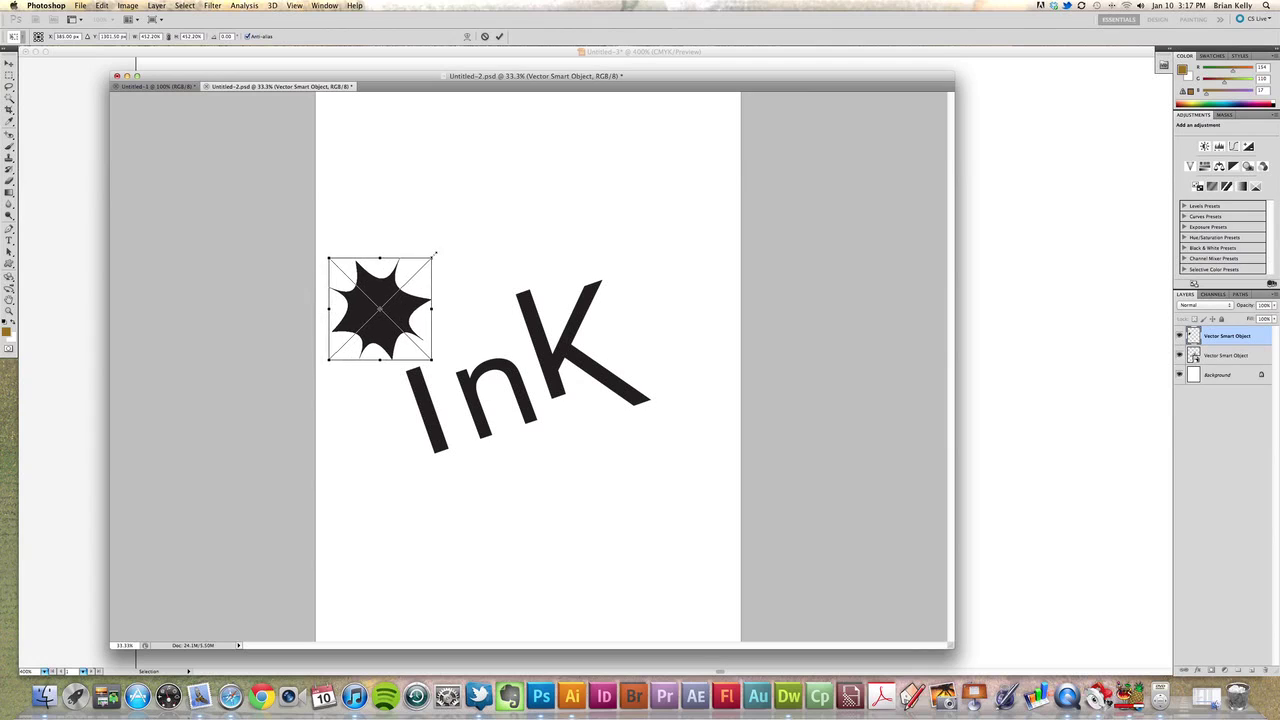
left_click_drag(432, 257, 406, 313)
key("Return")
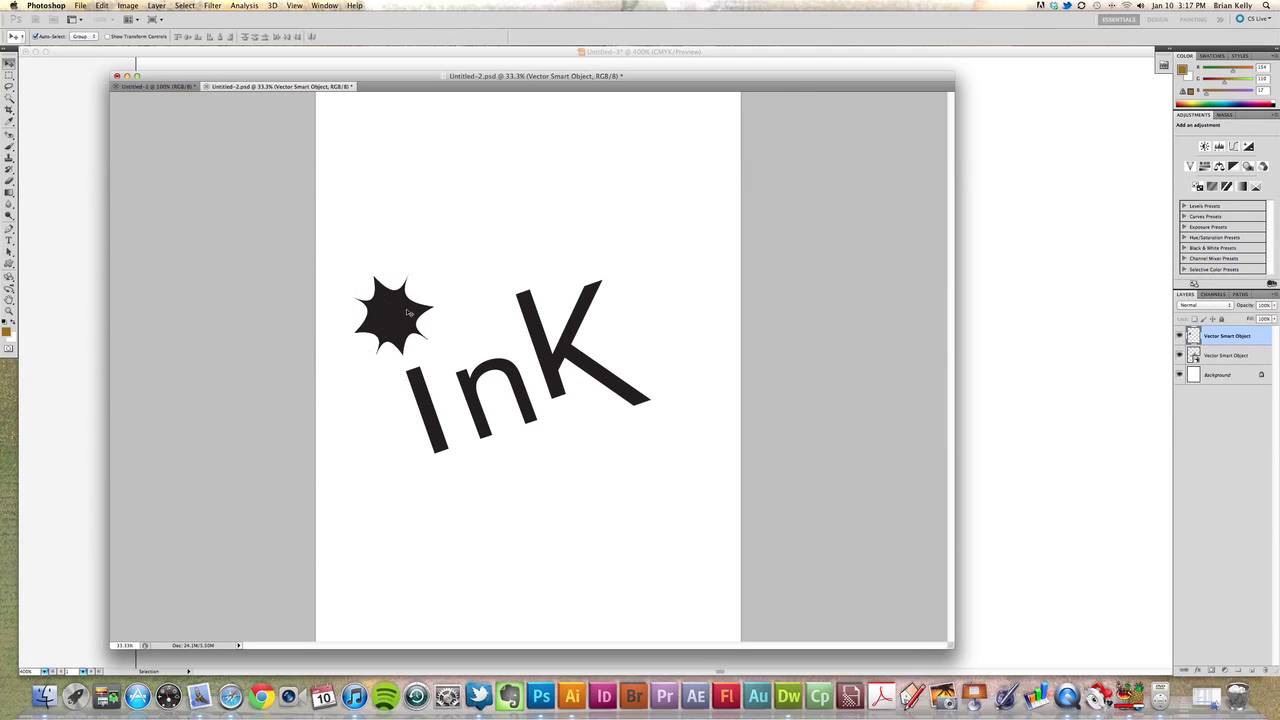
Move the lettering slightly down and to the left, farther below the star.
left_click(536, 317)
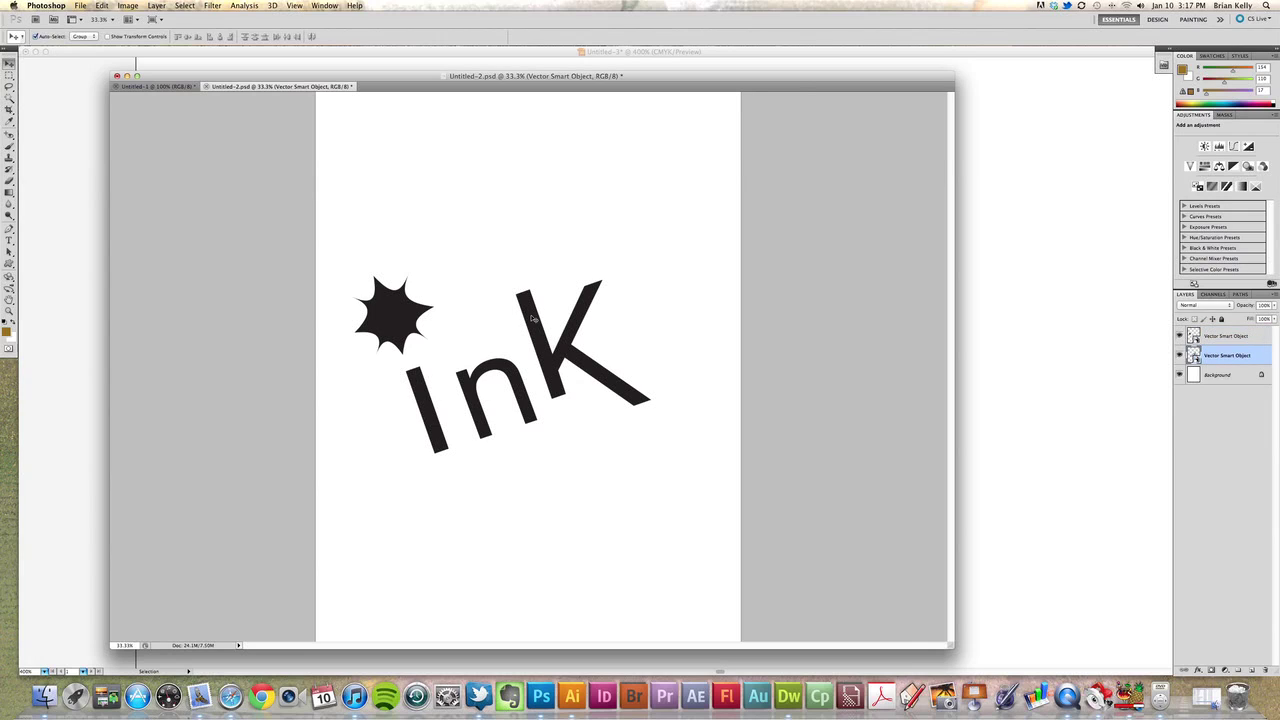
mouse_move(532, 315)
left_mouse_down()
mouse_move(534, 332)
mouse_move(530, 321)
left_mouse_up()
left_click(409, 312)
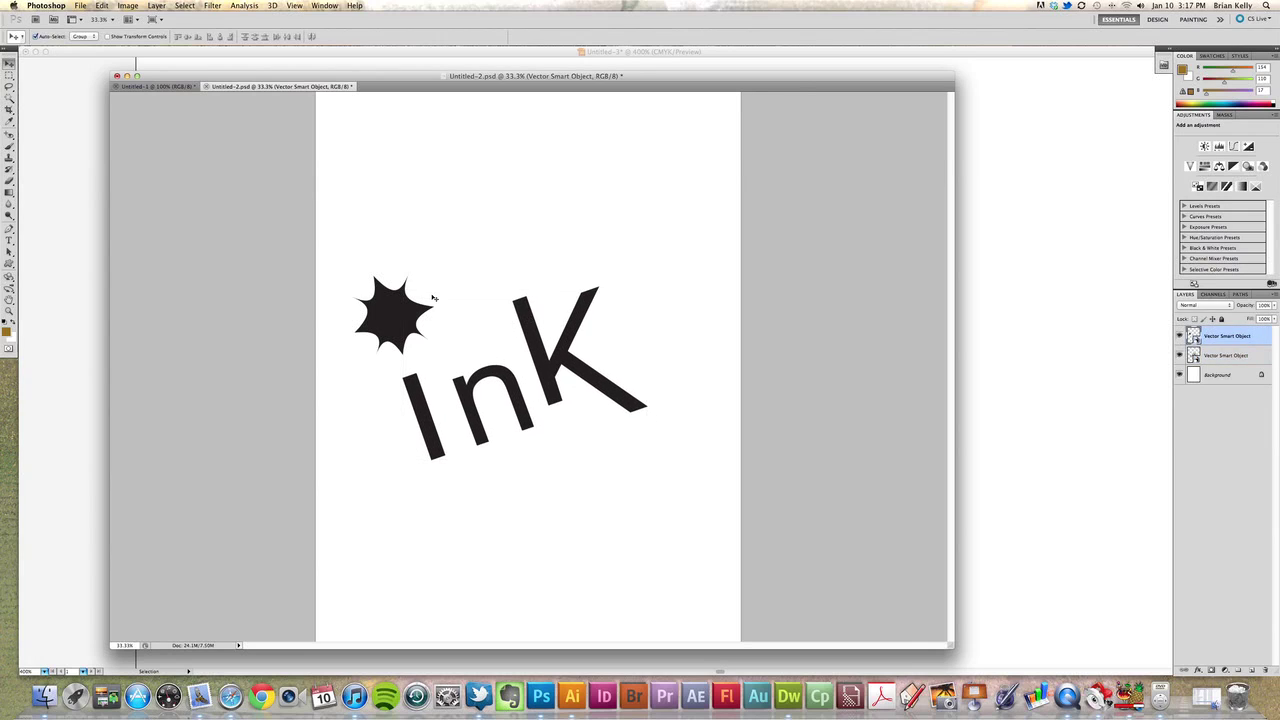
Add a Drop Shadow layer style to the lettering's Smart Object layer.
left_click(1221, 355)
left_click(1203, 670)
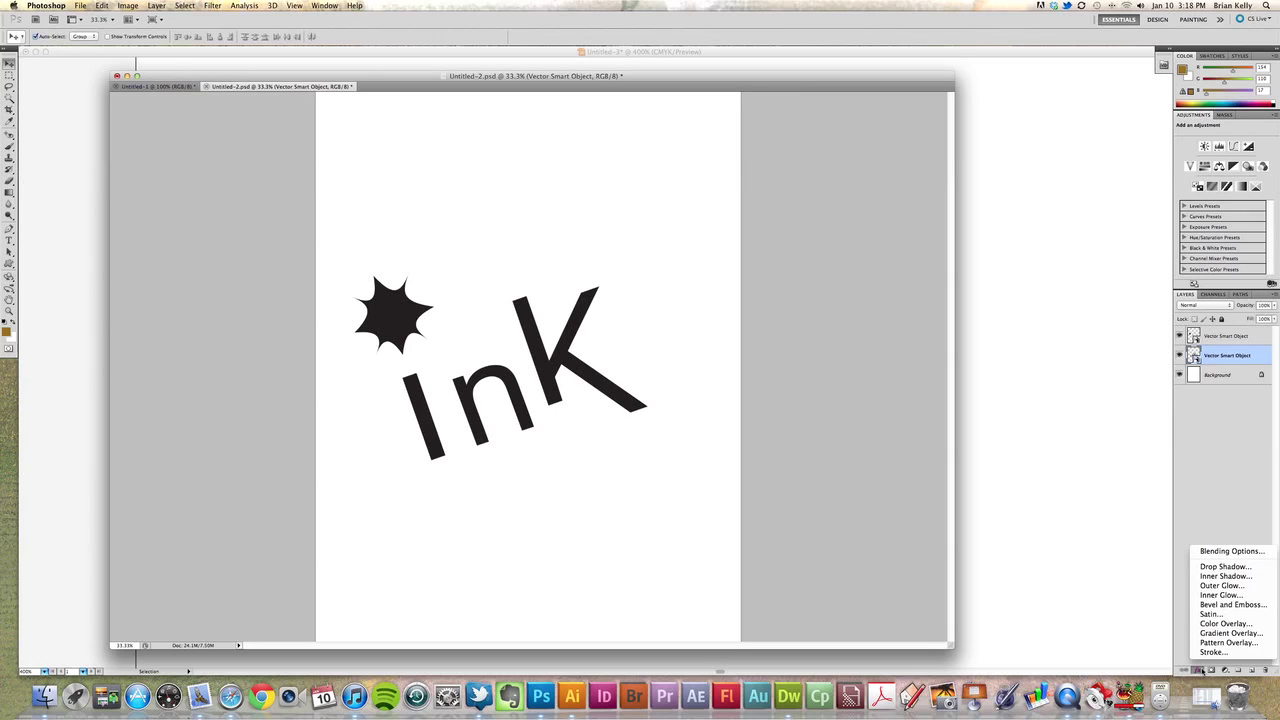
left_click(1208, 570)
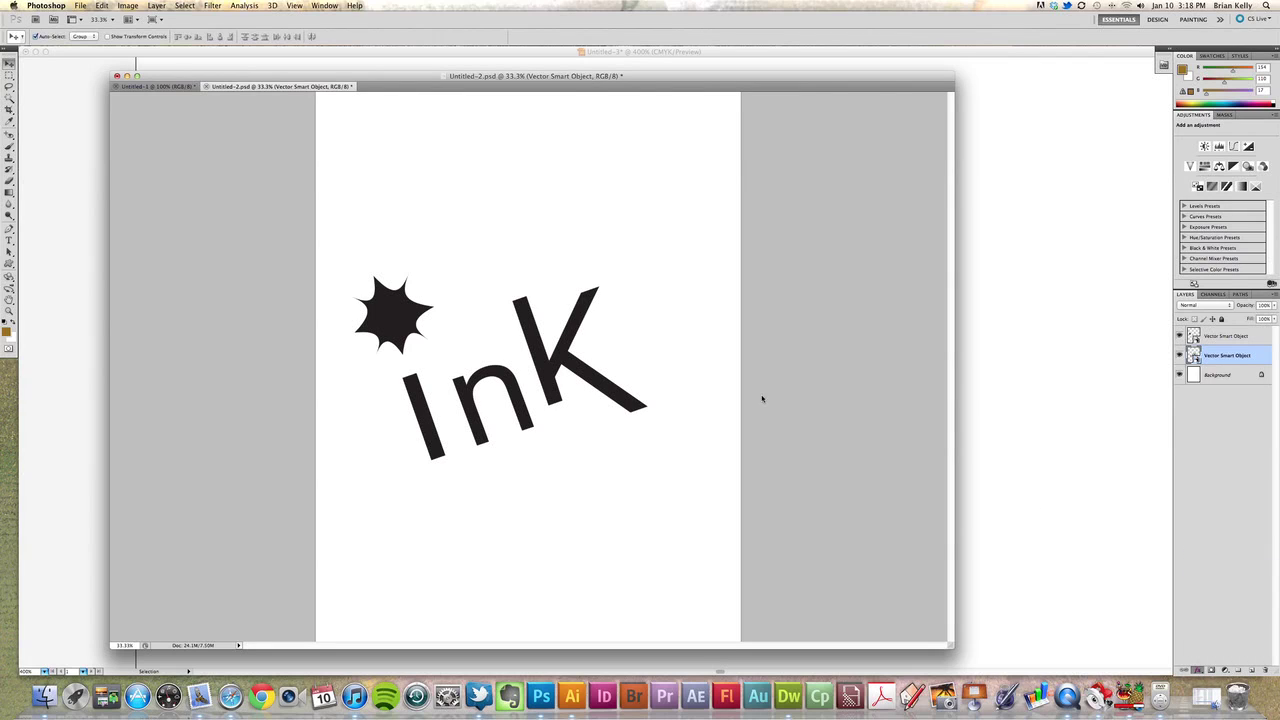
left_click_drag(936, 160, 892, 157)
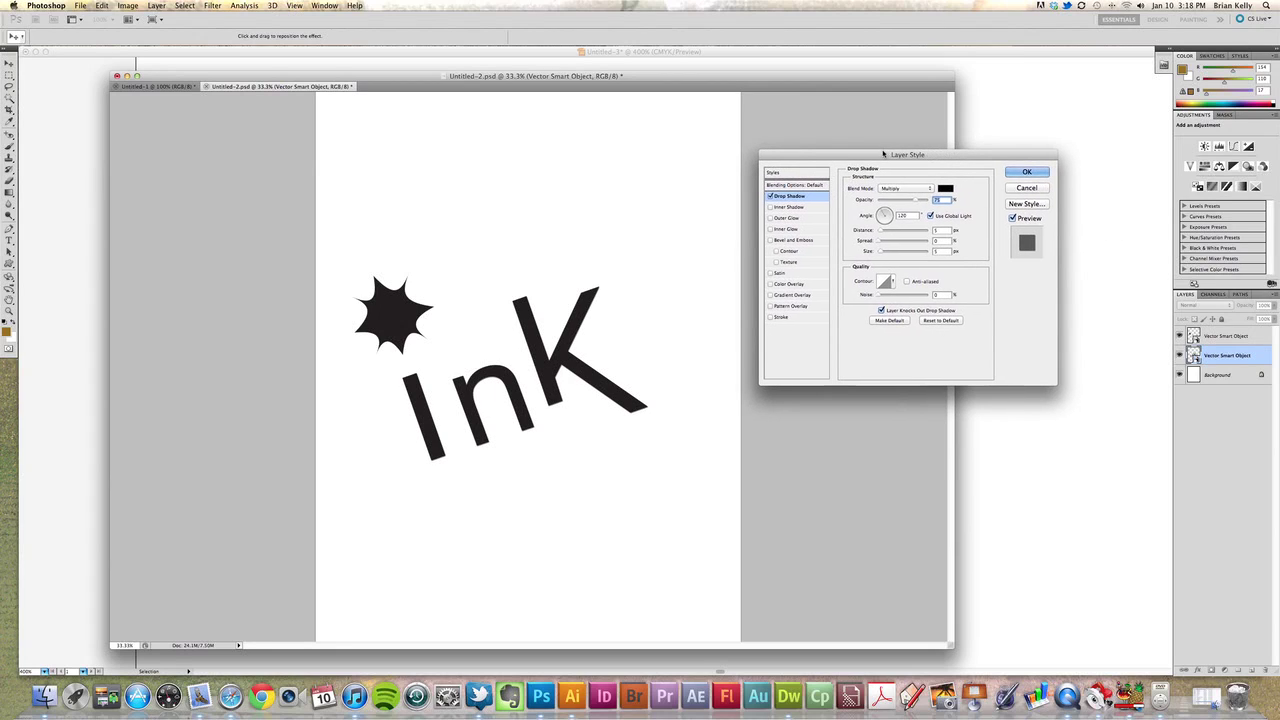
left_click(771, 197)
left_click(788, 198)
left_click_drag(805, 156, 811, 153)
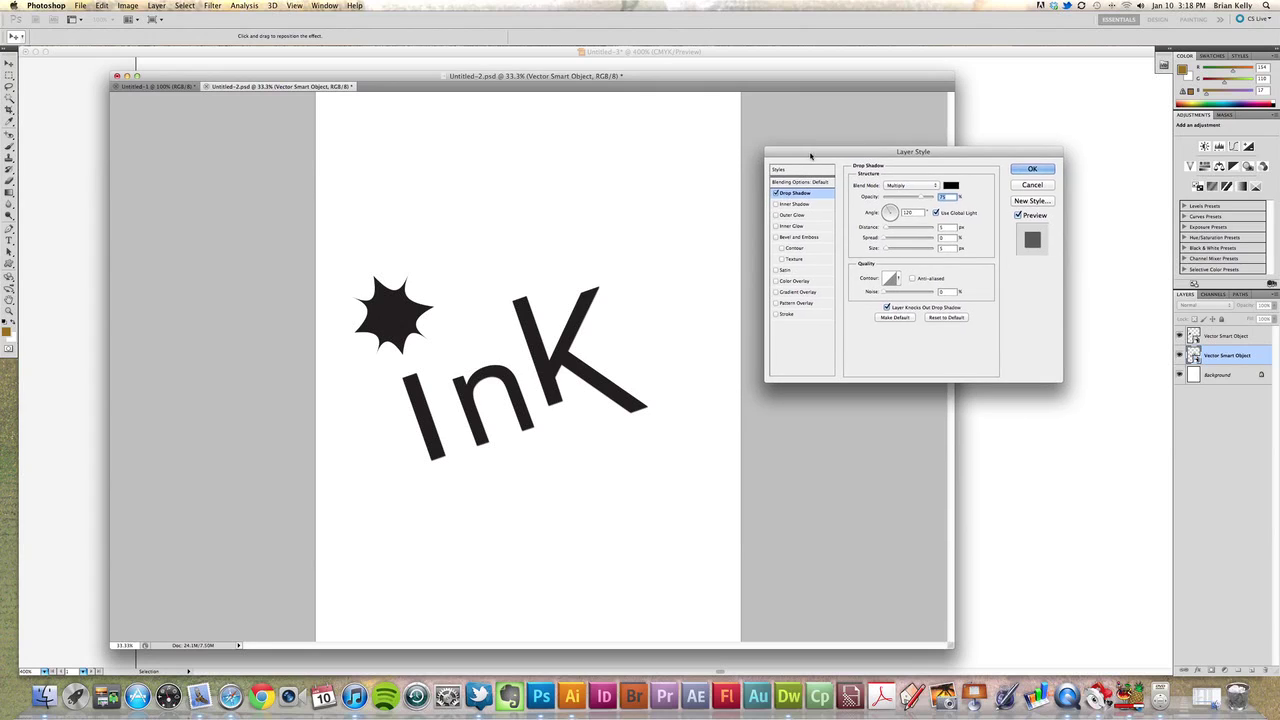
Add a Color Overlay to the lettering and change its overlay colour to a bright blue.
left_click(797, 281)
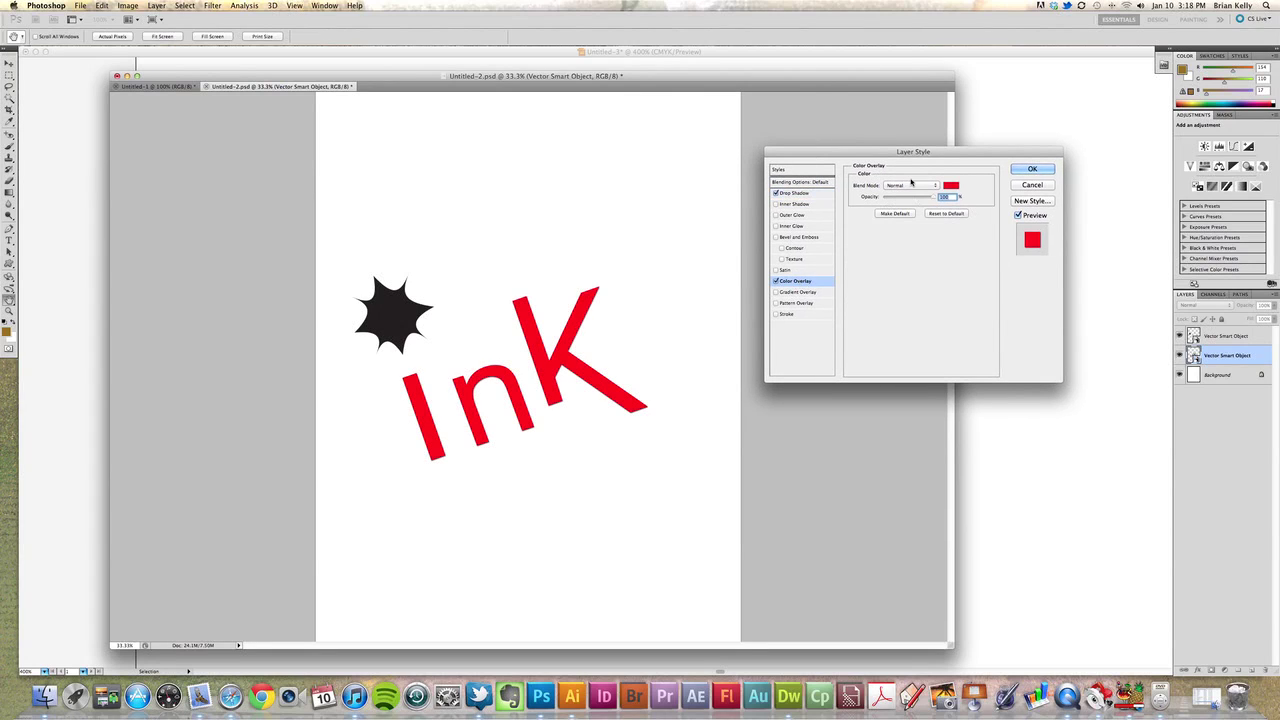
left_click(951, 187)
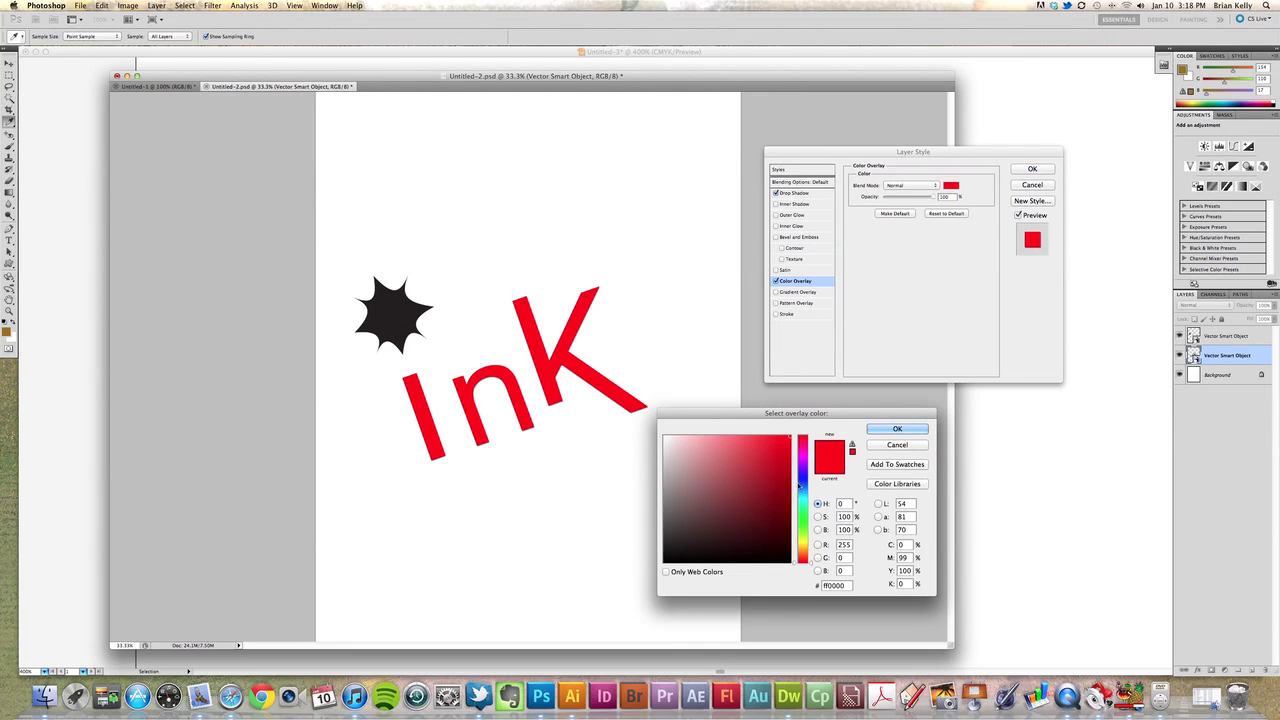
left_click(802, 485)
left_click(773, 453)
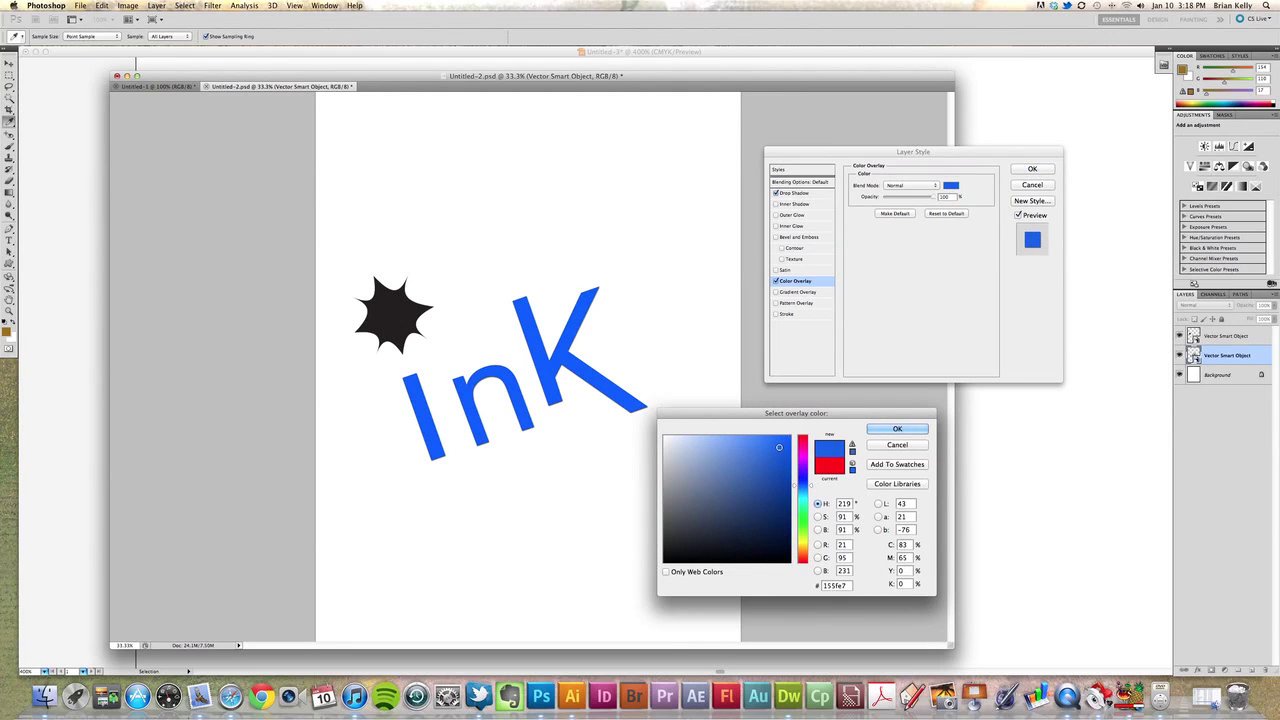
left_click(897, 428)
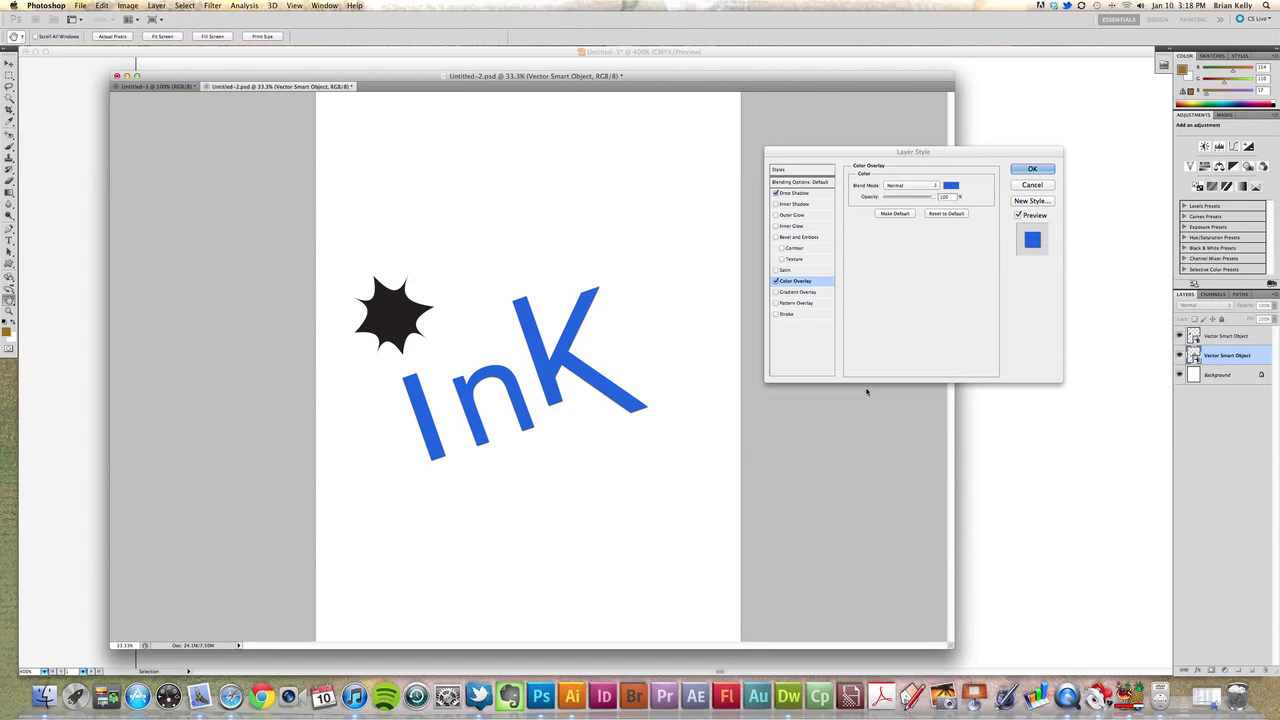
Add a black outside Stroke to the lettering, thicken it slightly, and apply the layer style.
left_click(797, 314)
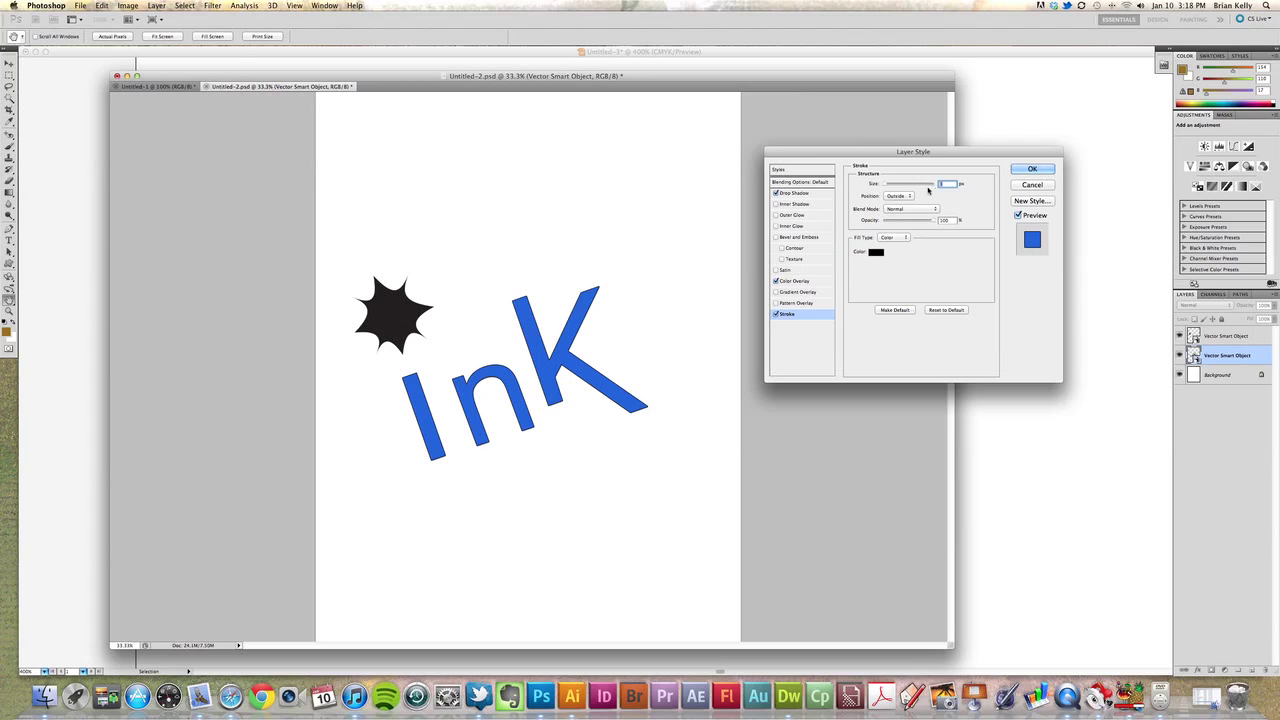
left_click_drag(885, 185, 887, 188)
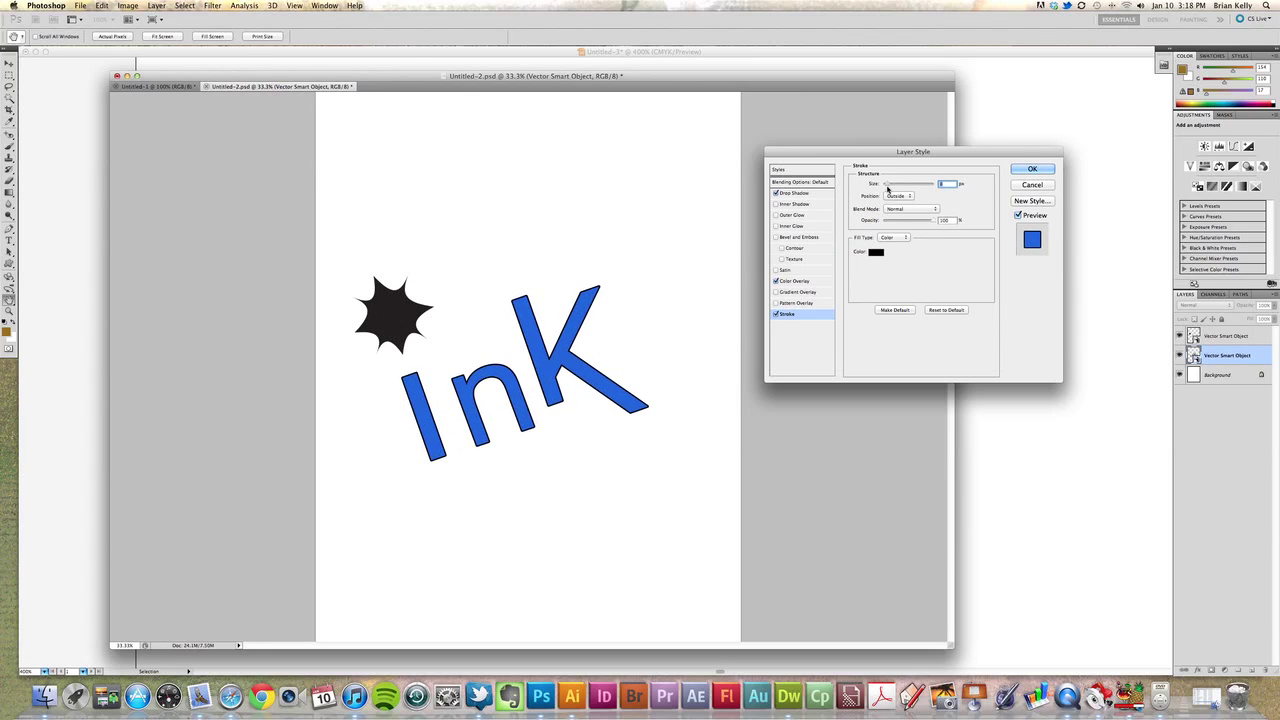
left_click(1030, 169)
Add a Drop Shadow and a black outside Stroke to the star's Smart Object layer.
left_click(1218, 340)
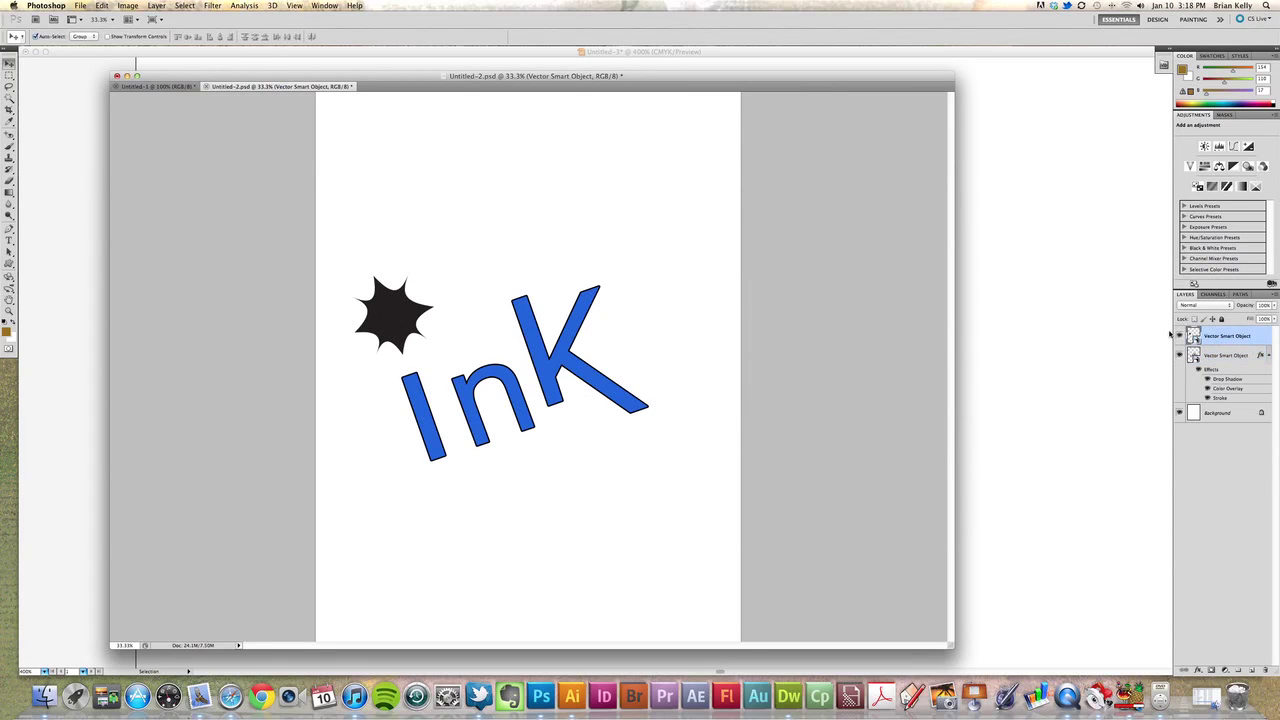
left_click(1179, 337)
left_click(1179, 337)
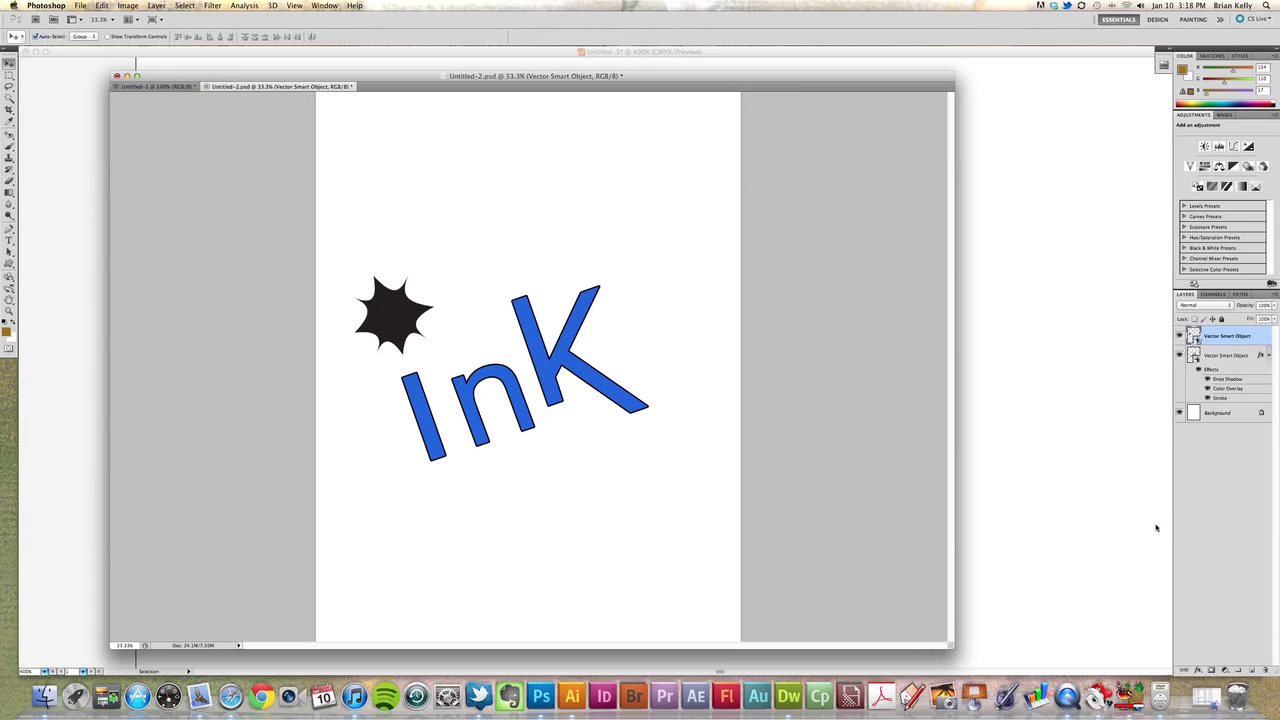
left_click(1199, 672)
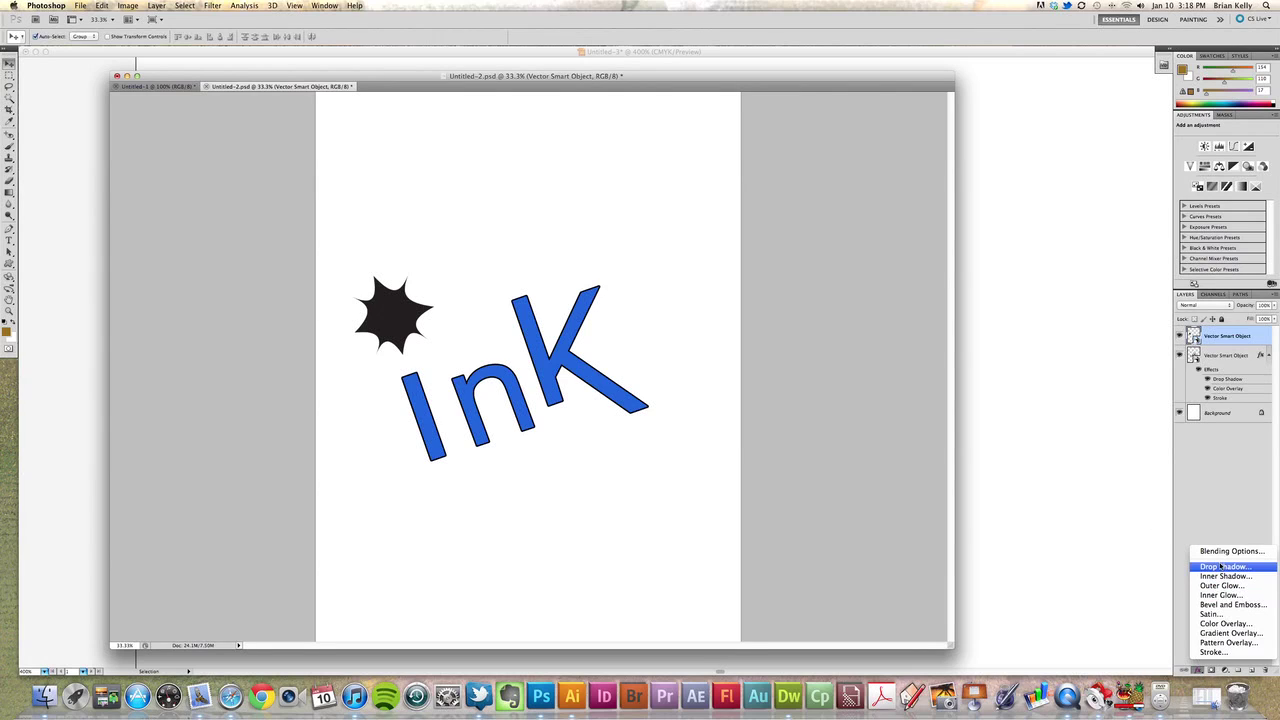
left_click(1215, 566)
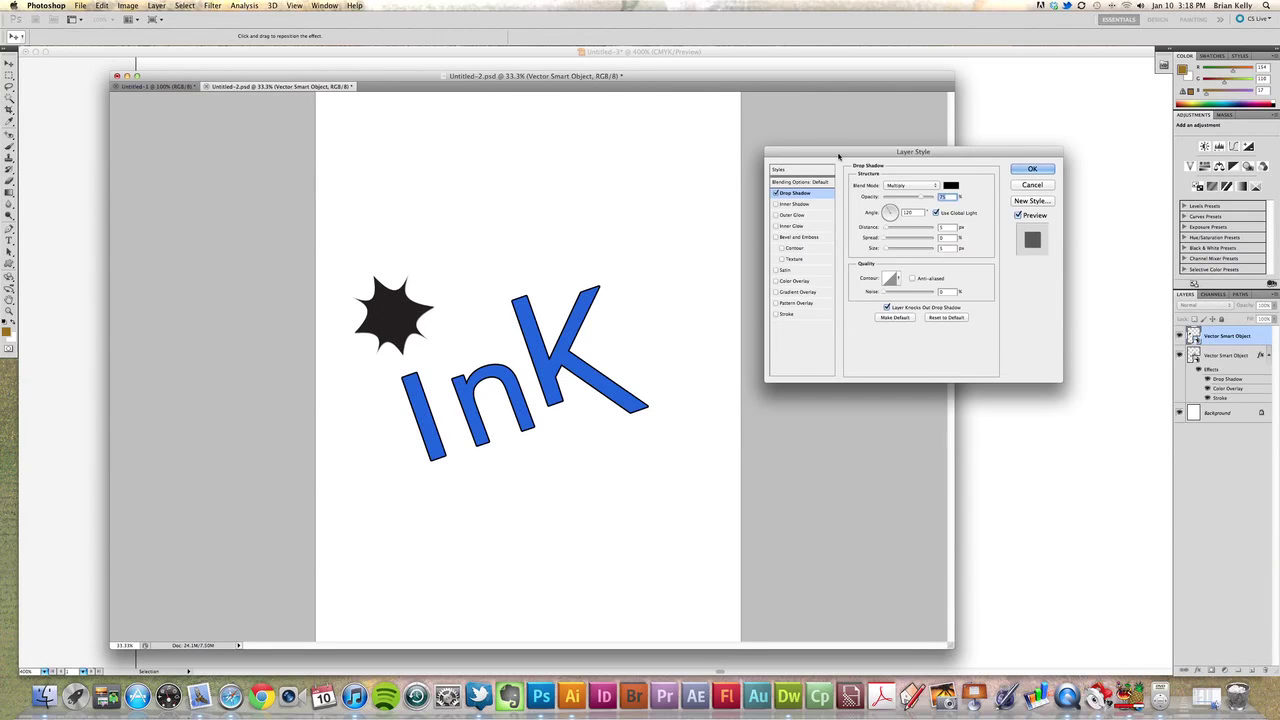
left_click_drag(839, 152, 836, 158)
left_click(785, 320)
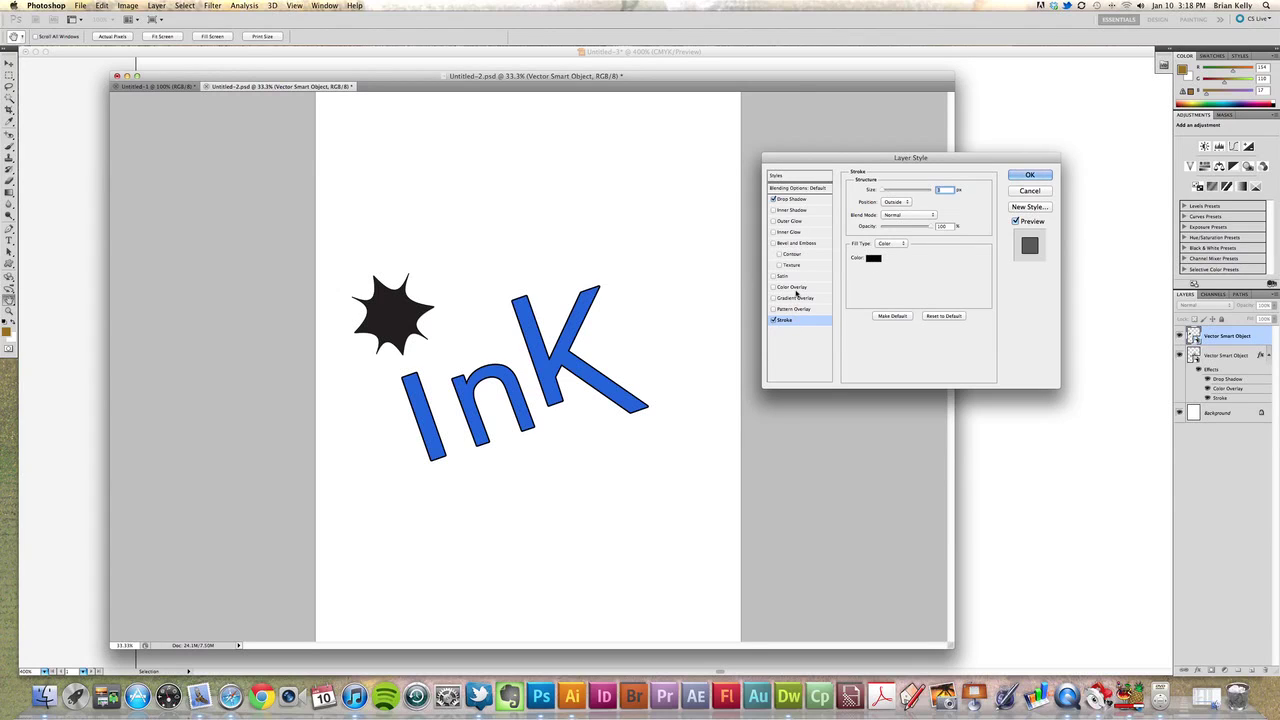
Add a Color Overlay to the star and set its colour to golden orange #dfa026.
left_click(795, 287)
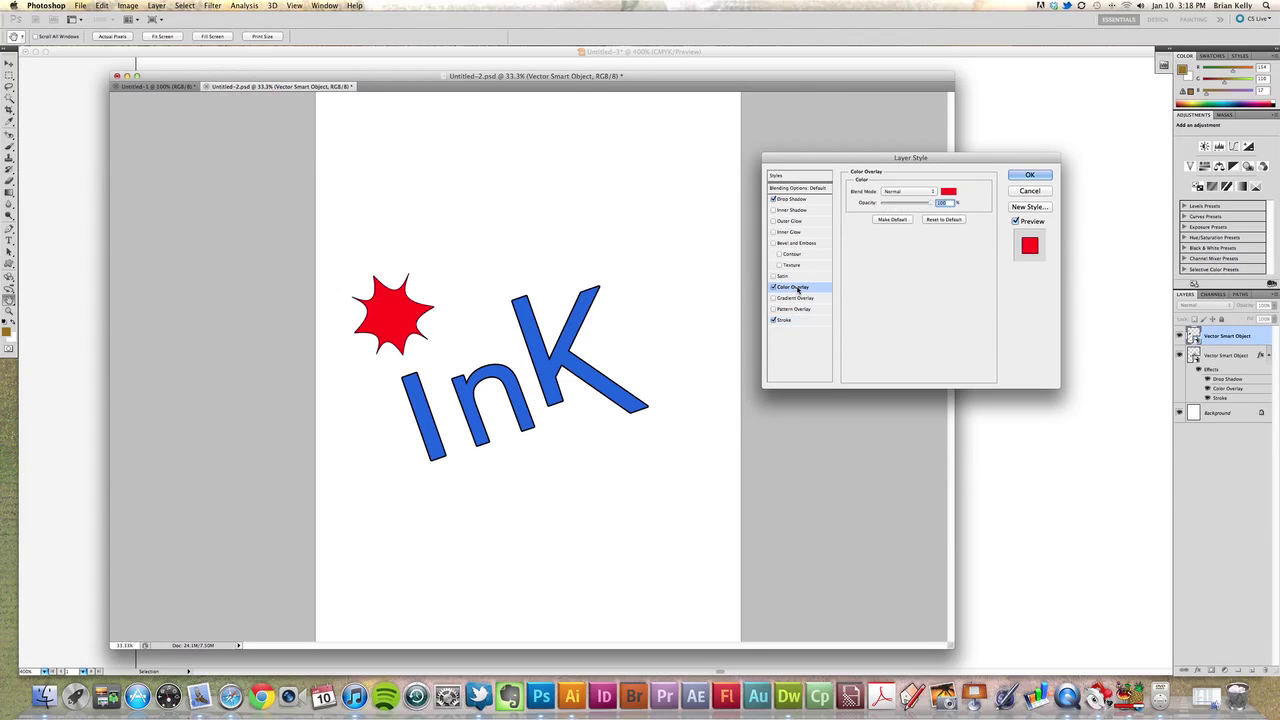
left_click(948, 191)
left_click(774, 516)
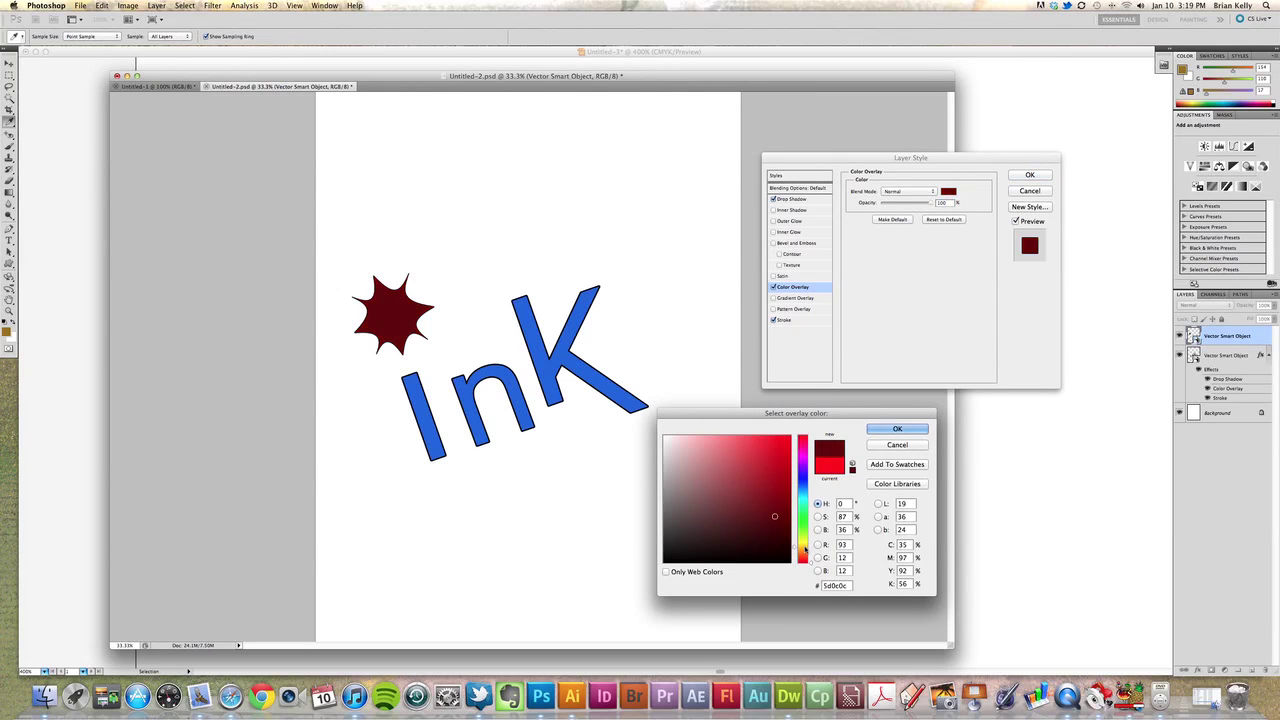
left_click(803, 553)
left_click_drag(804, 553, 803, 550)
left_click_drag(775, 468, 768, 451)
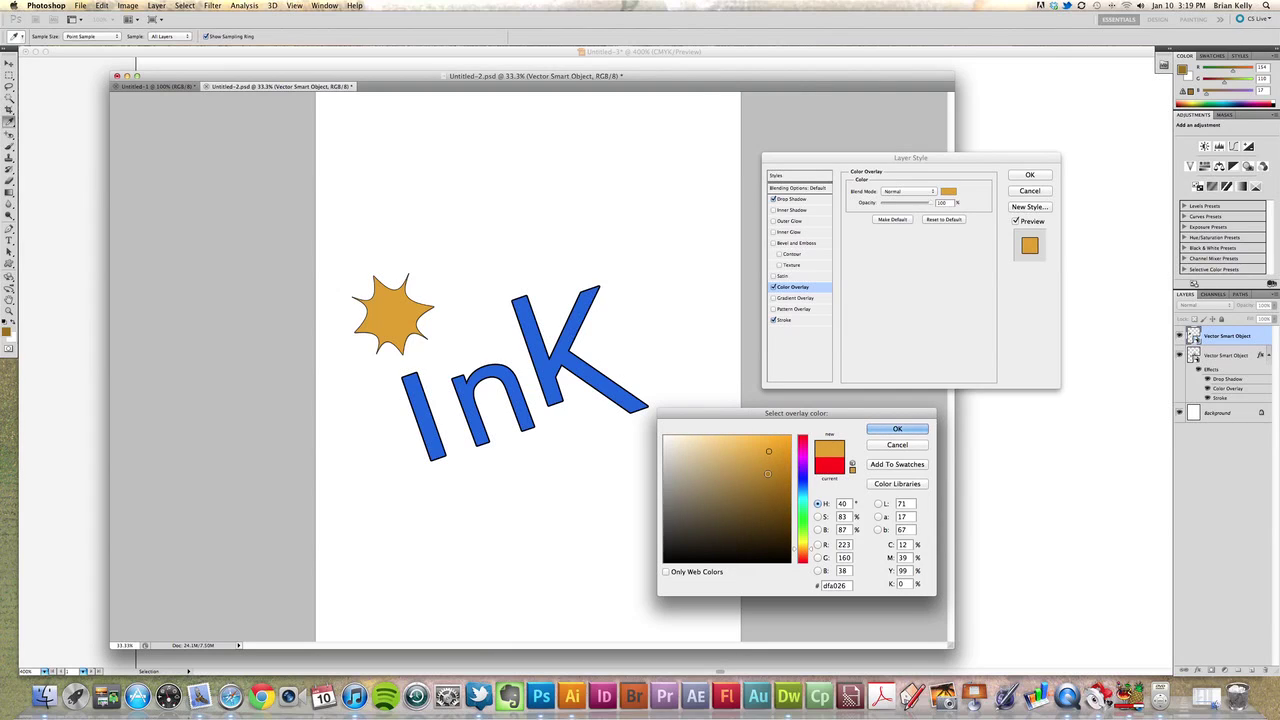
Change the star's Color Overlay to deep crimson #ac2d54 and apply the layer style.
left_click_drag(803, 548, 798, 447)
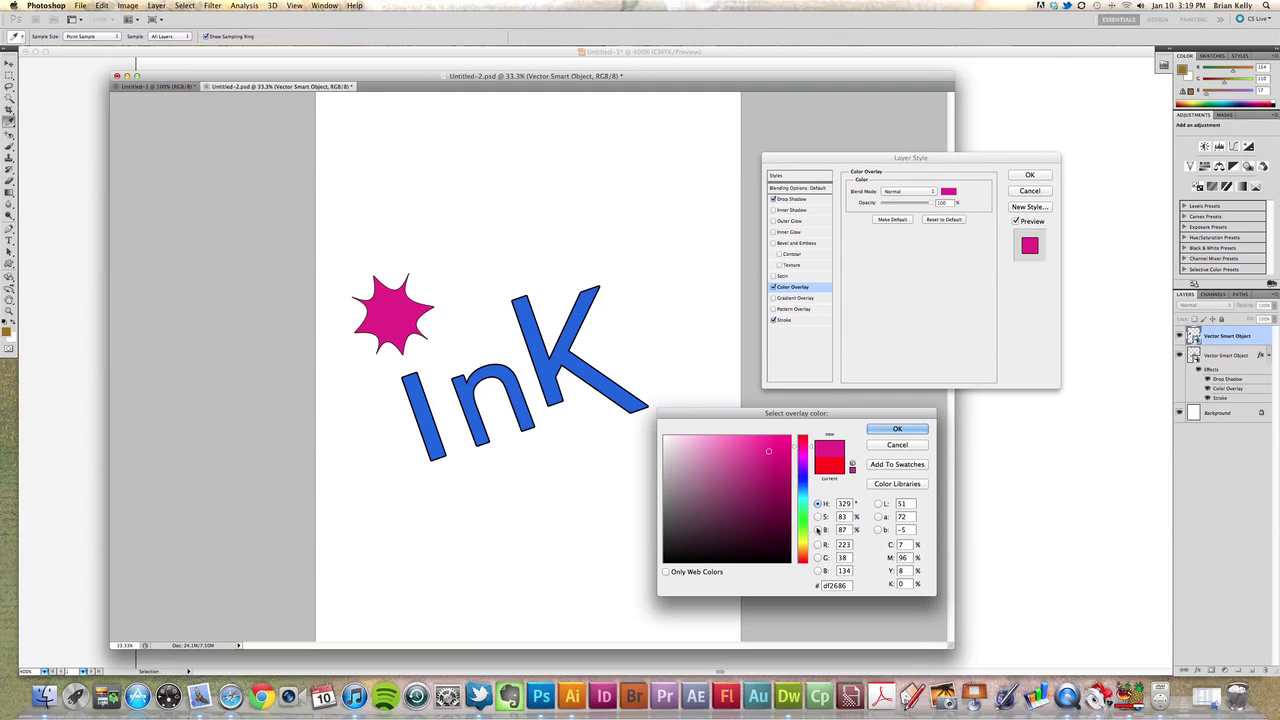
left_click_drag(802, 538, 801, 559)
left_click(801, 447)
mouse_move(802, 455)
left_mouse_down()
mouse_move(802, 442)
mouse_move(760, 477)
left_mouse_up()
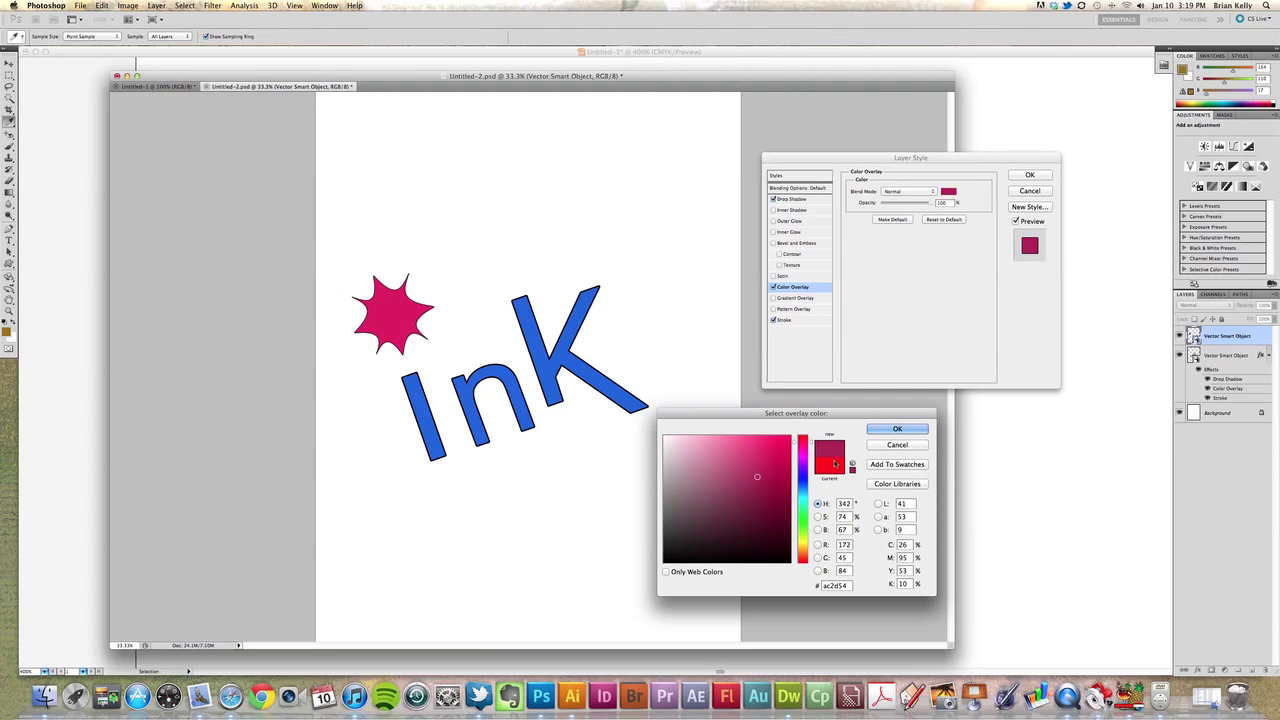
left_click(897, 429)
left_click_drag(817, 158, 817, 175)
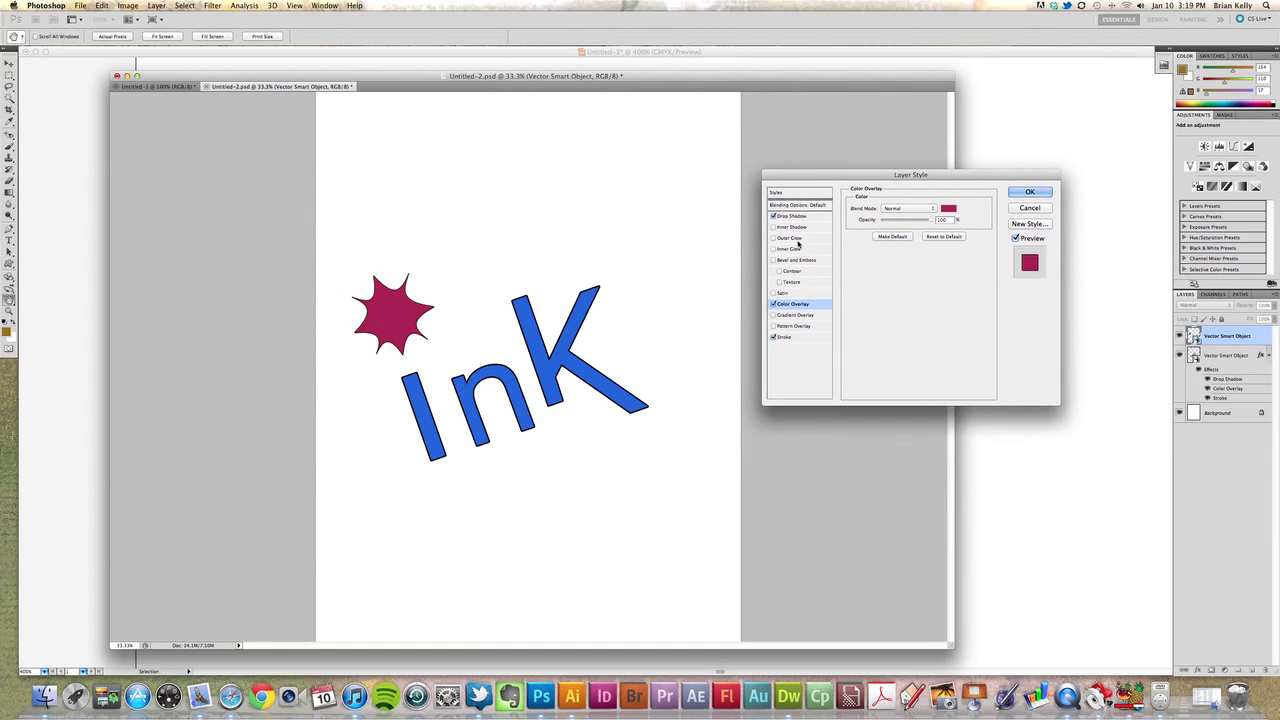
left_click(1028, 193)
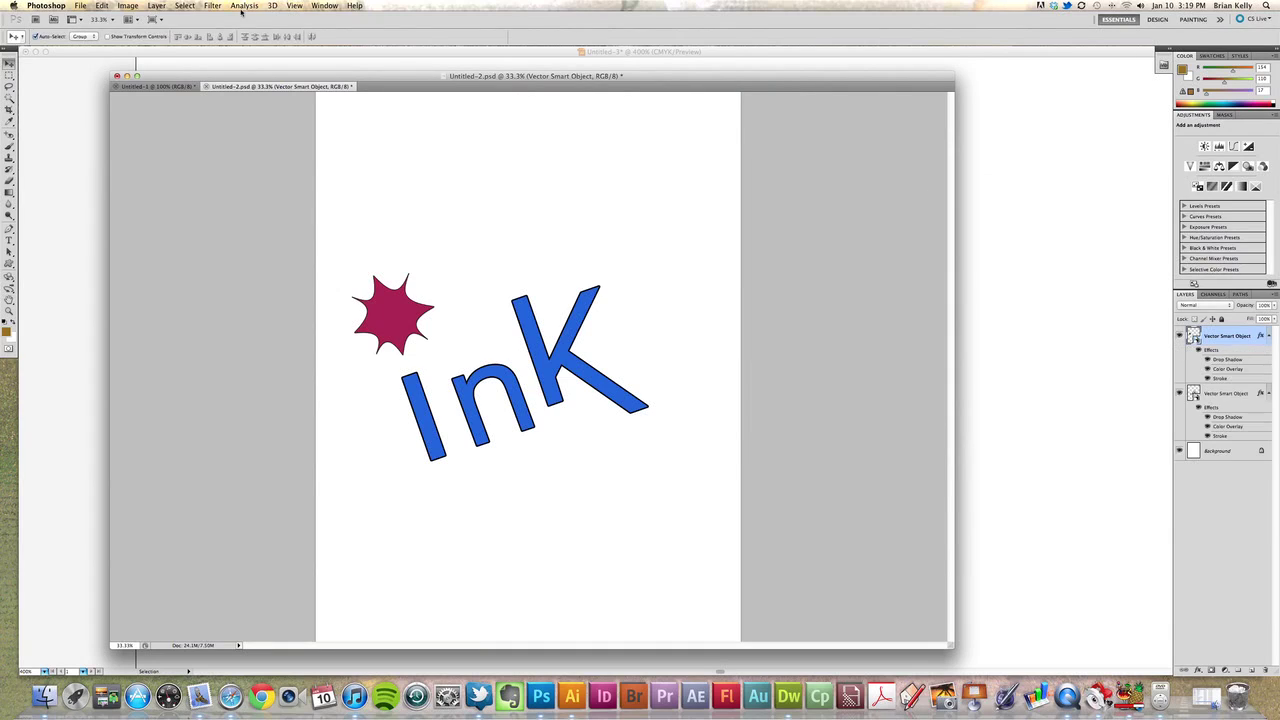
left_click(272, 6)
mouse_move(290, 141)
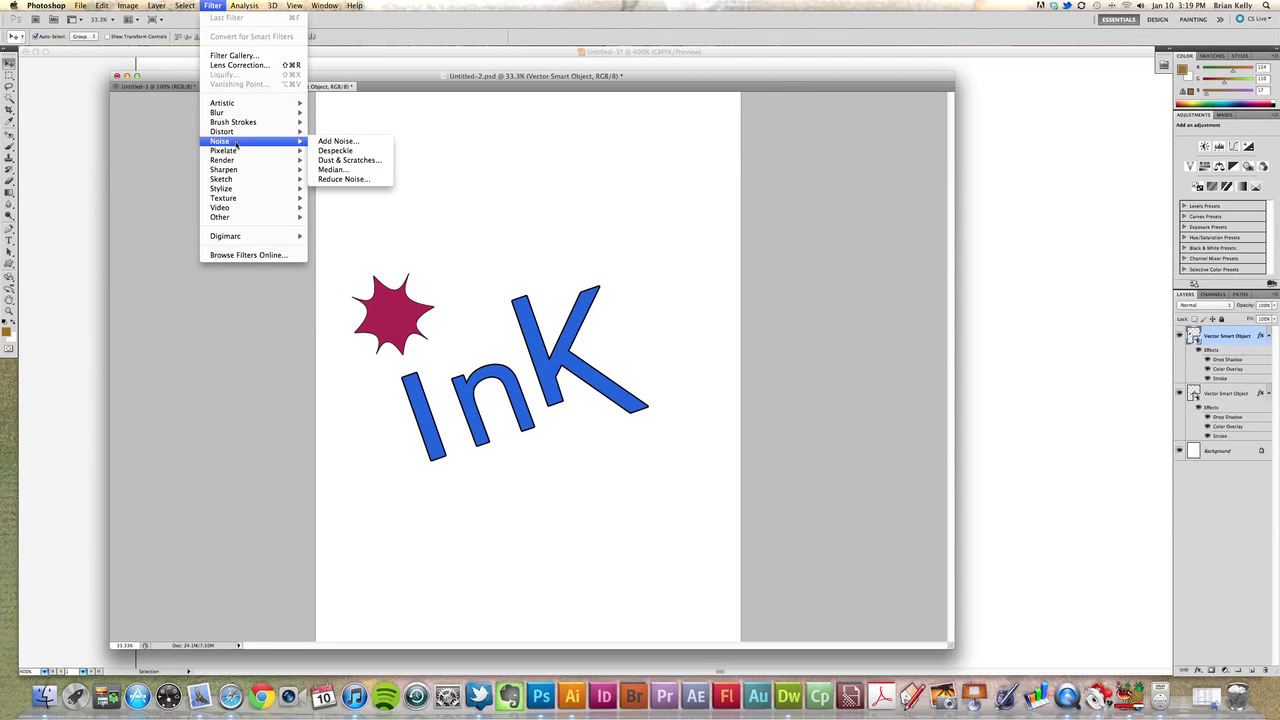
left_click(336, 141)
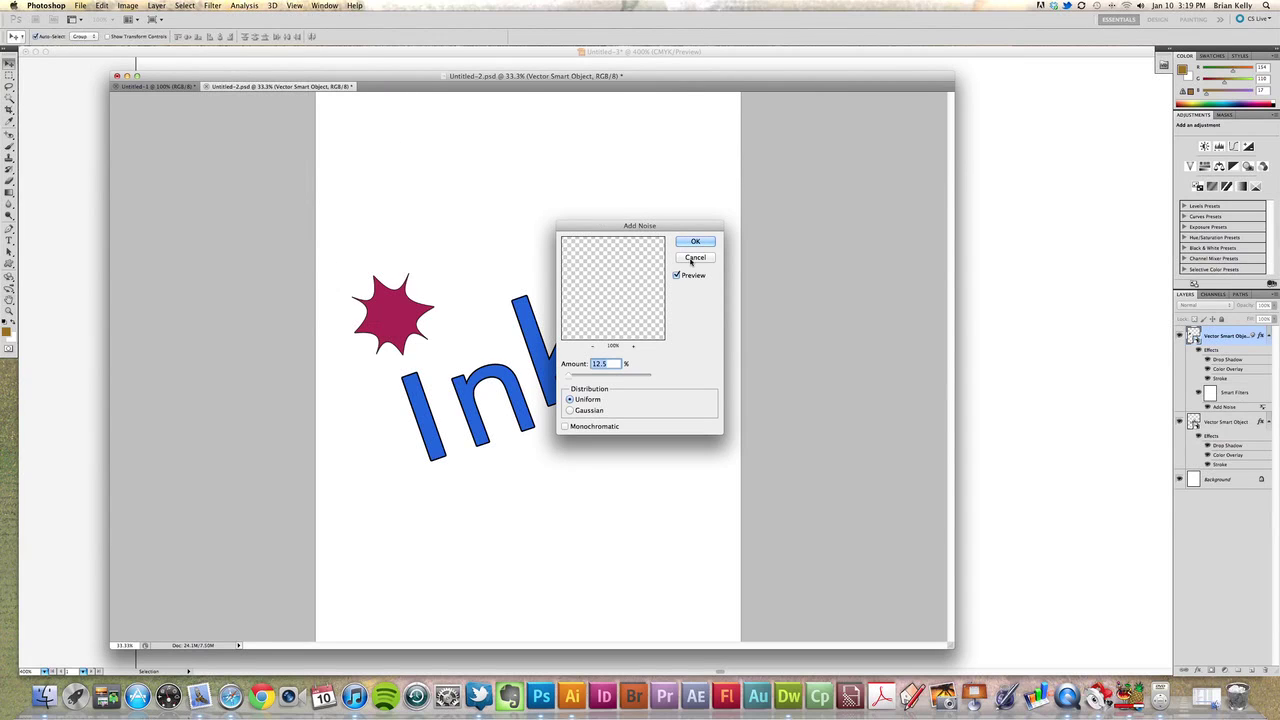
left_click(693, 258)
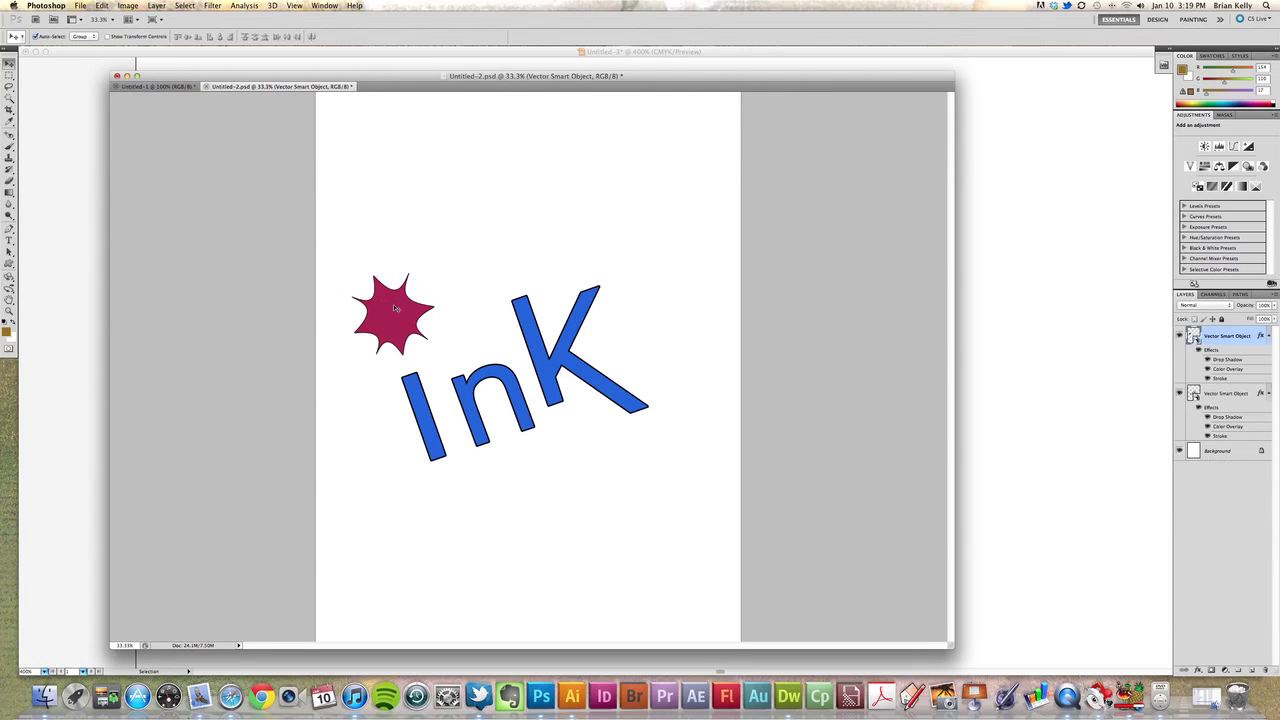
Move the lettering slightly up toward the star.
left_click_drag(351, 80, 354, 79)
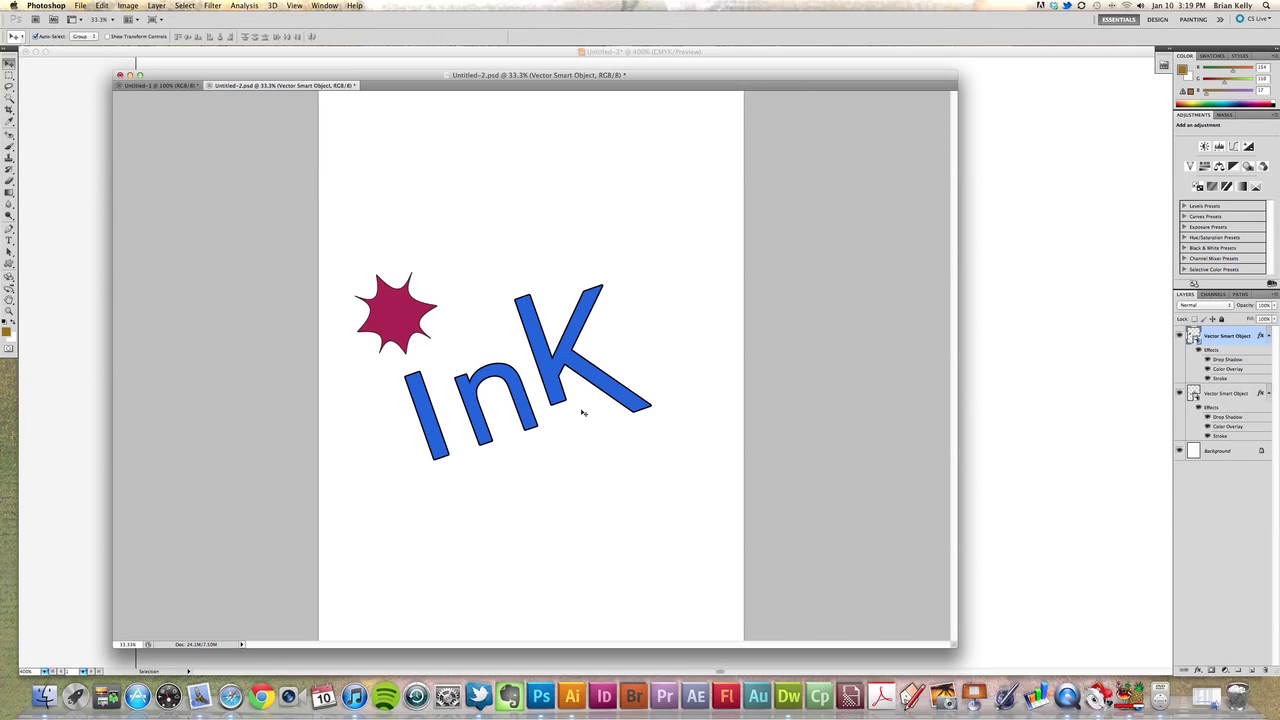
mouse_move(549, 356)
left_mouse_down()
mouse_move(568, 366)
mouse_move(551, 369)
mouse_move(548, 349)
left_mouse_up()
left_click(671, 481)
left_click(542, 353)
left_click(618, 357)
left_click(572, 361)
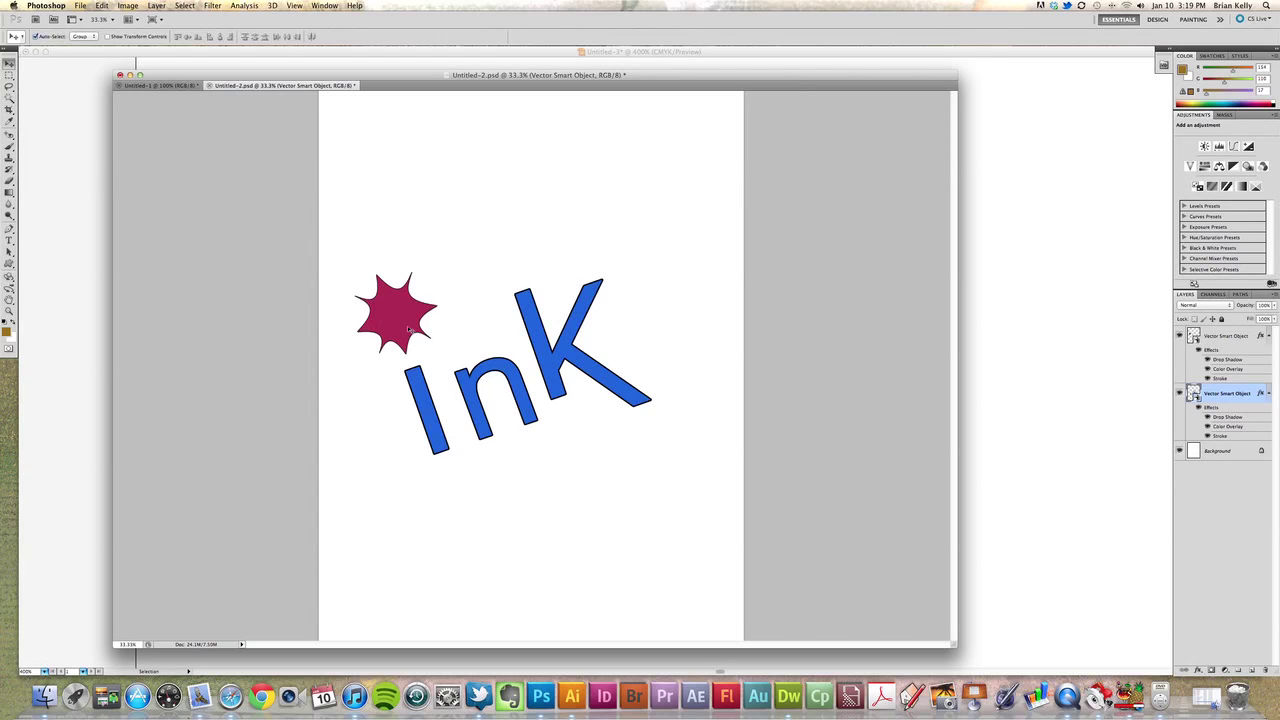
Switch to Illustrator and select the letter n in the original artwork.
left_click(571, 693)
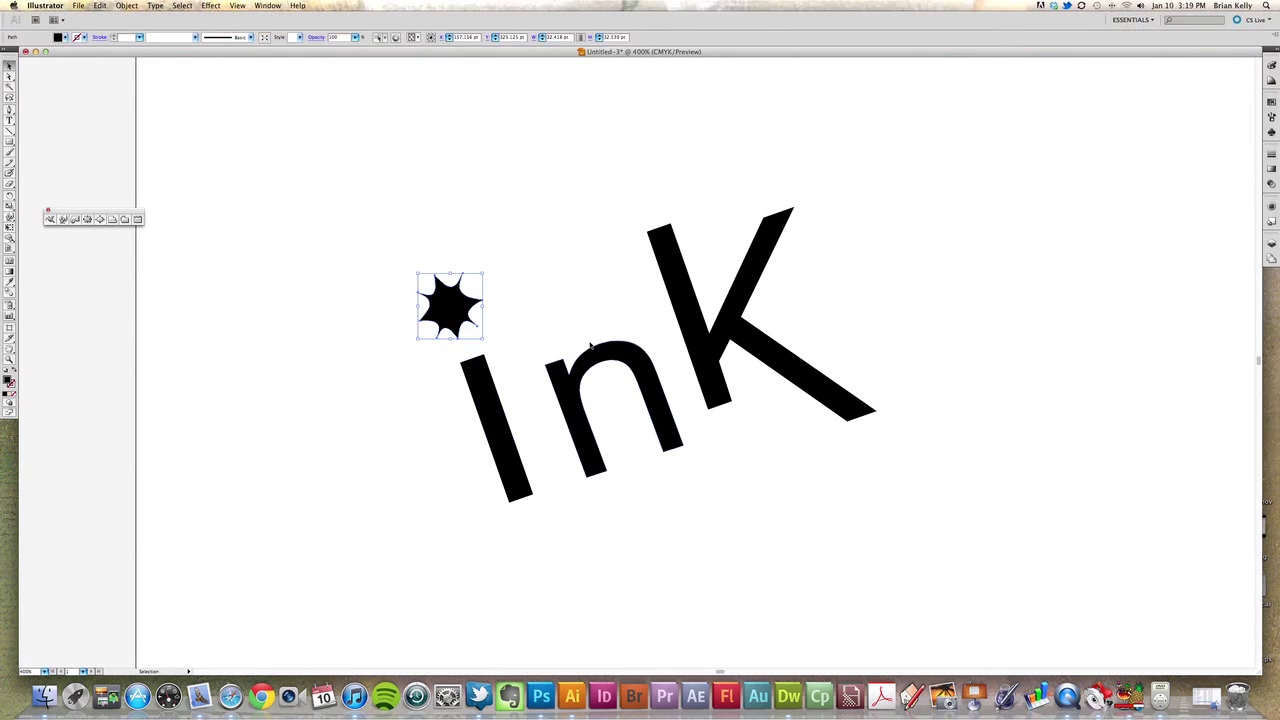
left_click(576, 355)
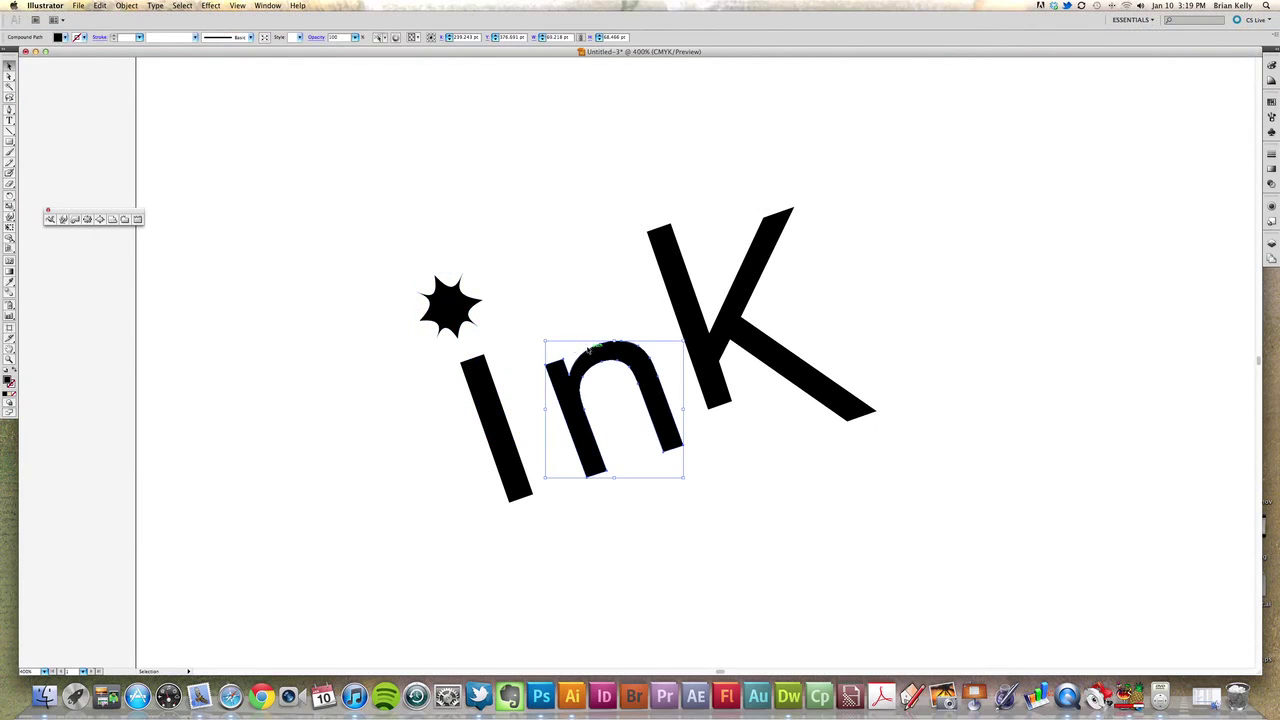
Return to Photoshop and move the lettering slightly up and to the left, closer beneath the star.
left_click(540, 695)
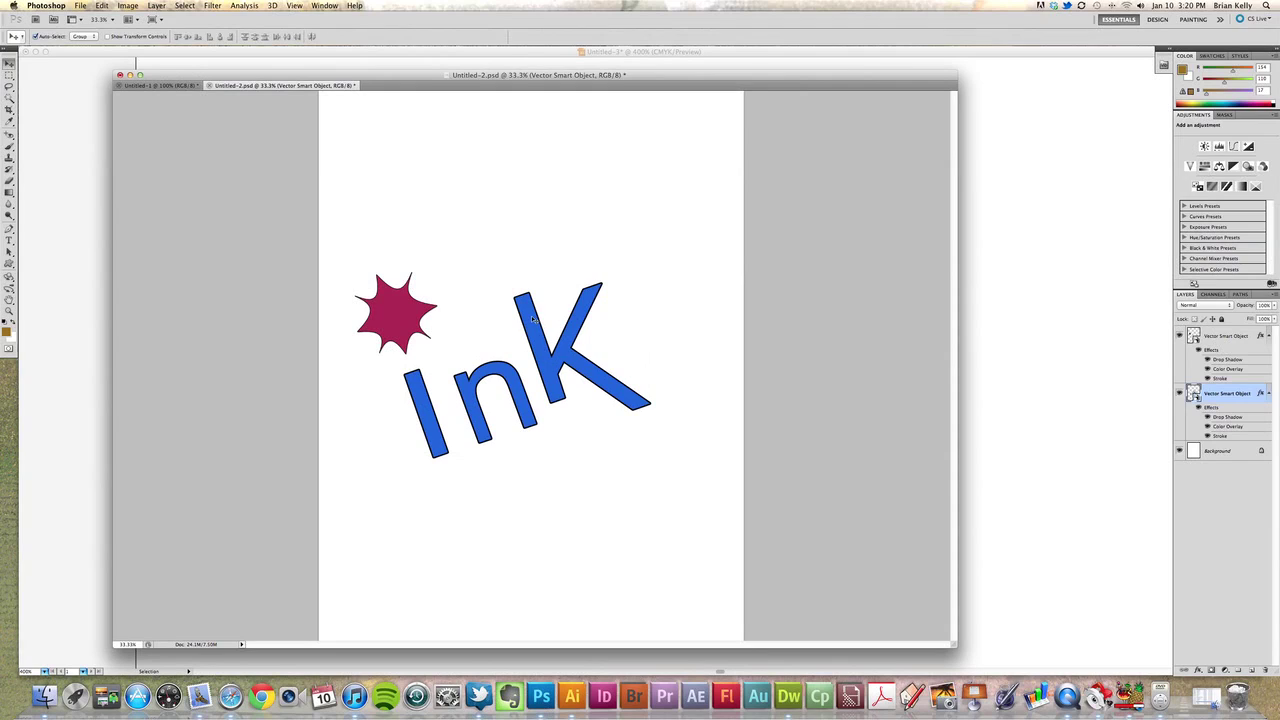
left_click_drag(507, 299, 498, 294)
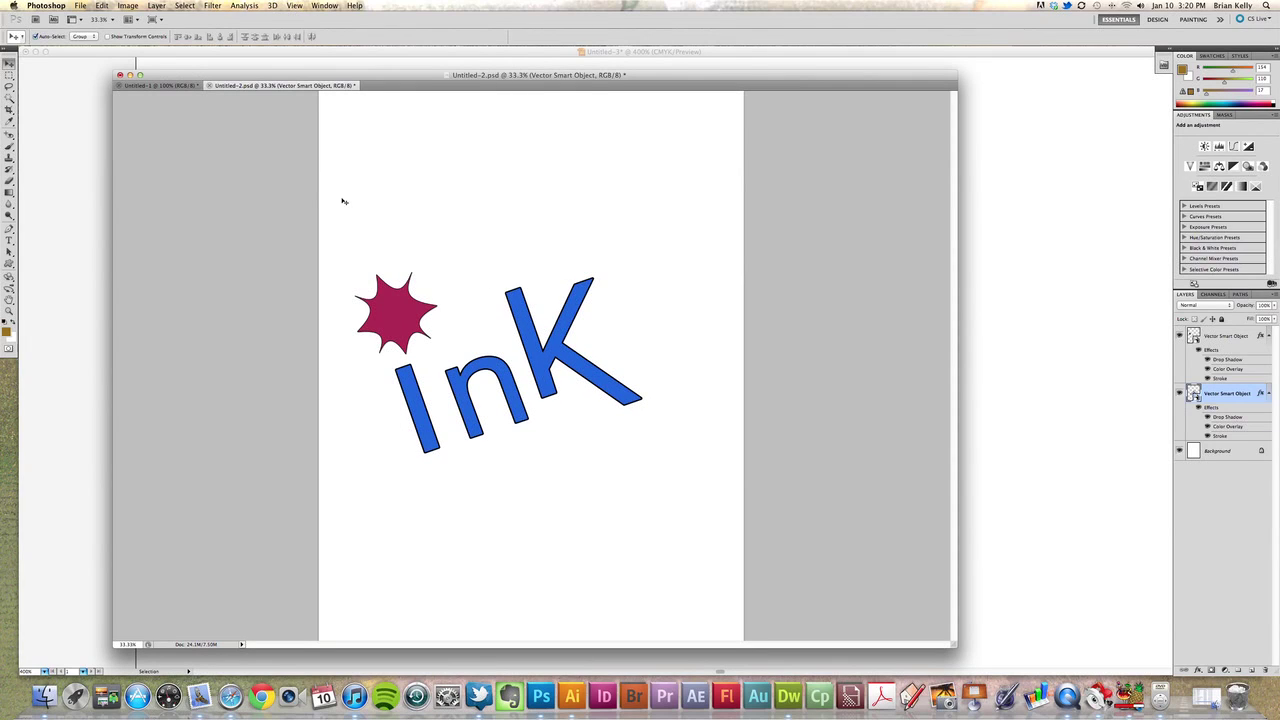